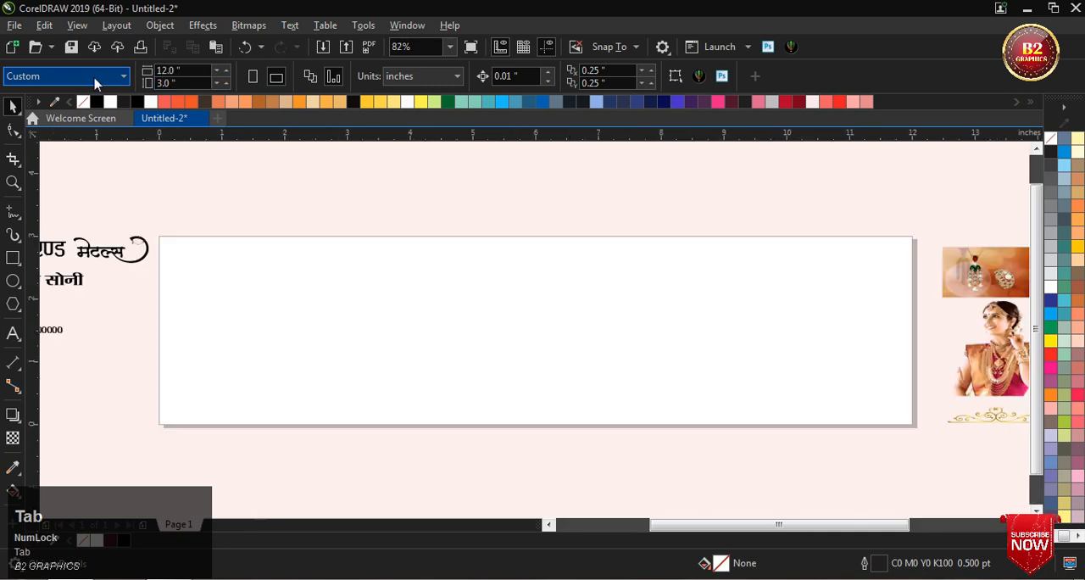
Step: Create a page-sized rectangle and PowerClip the red-orange jewellery background image inside it
double_click(14, 257)
scroll(683, 277, "down", 2)
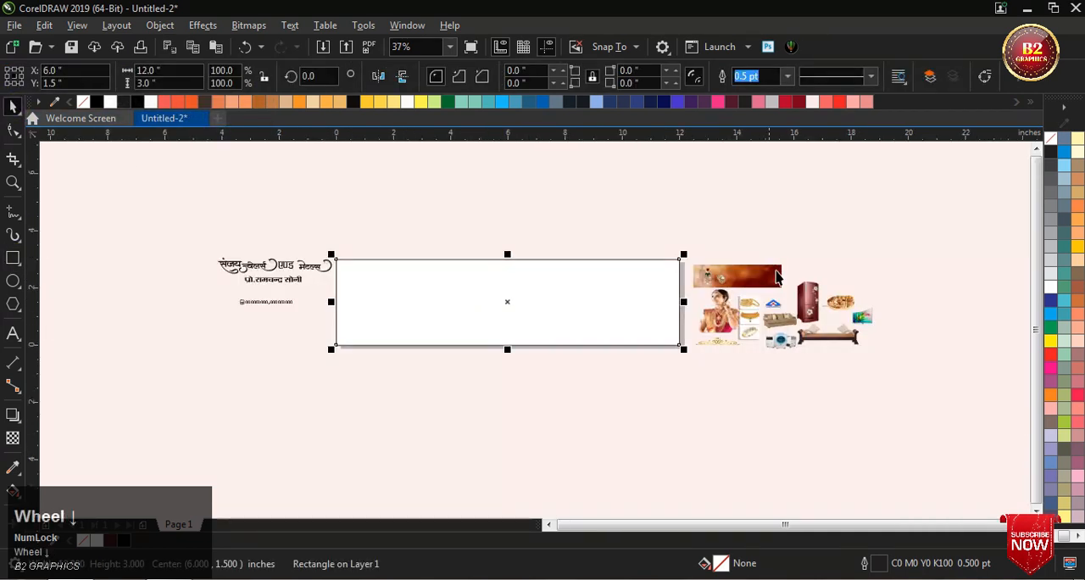
scroll(751, 285, "up", 5)
left_click(584, 283)
right_click(584, 283)
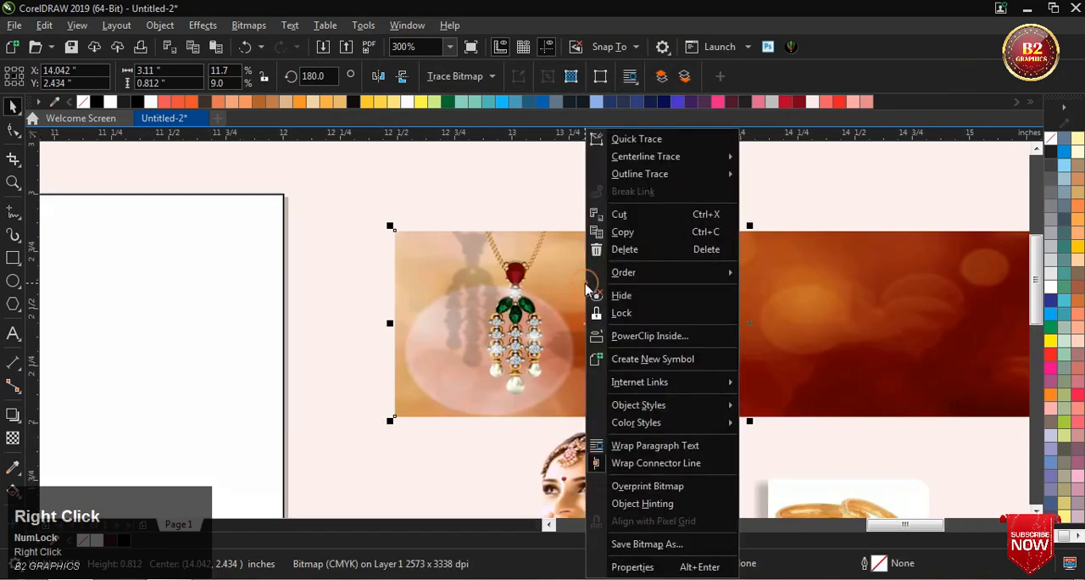
left_click(650, 335)
left_click(255, 194)
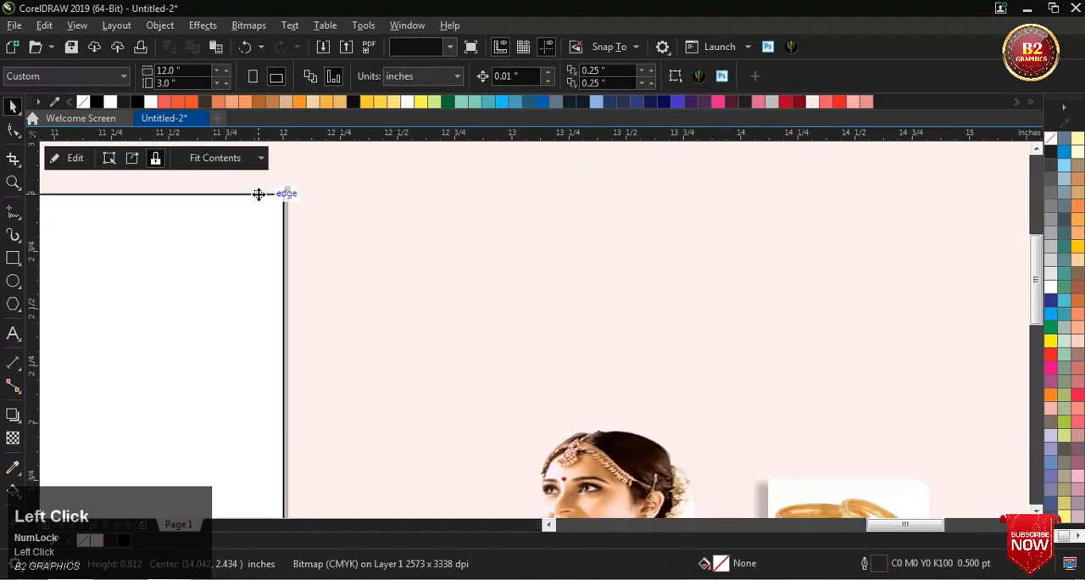
scroll(494, 225, "down", 4)
scroll(382, 224, "up", 2)
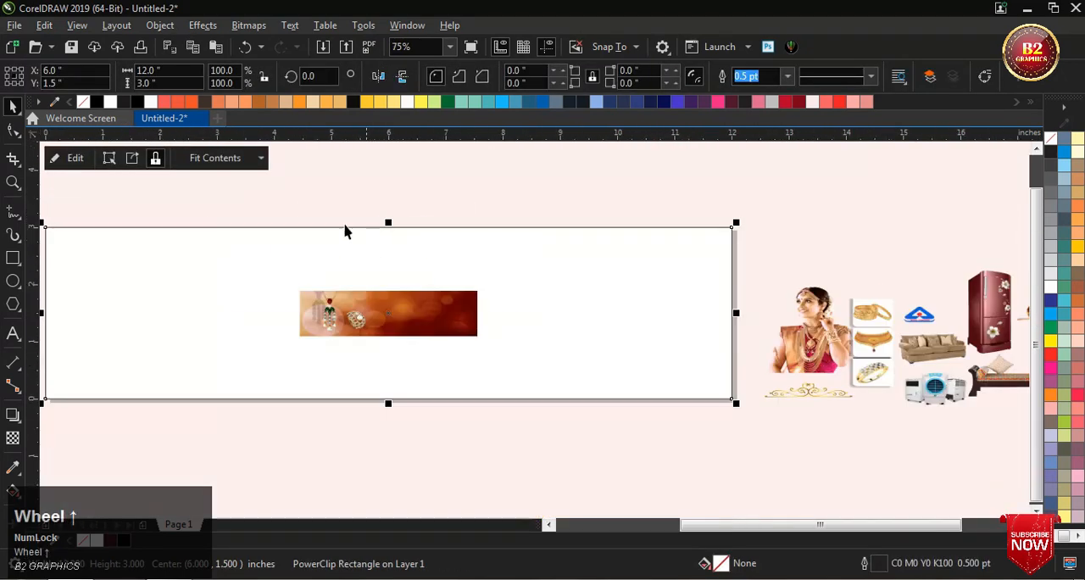
Step: Open the PowerClip contents for editing and enlarge the background image about its centre to about 12.25 × 3.2 in
left_click(62, 161)
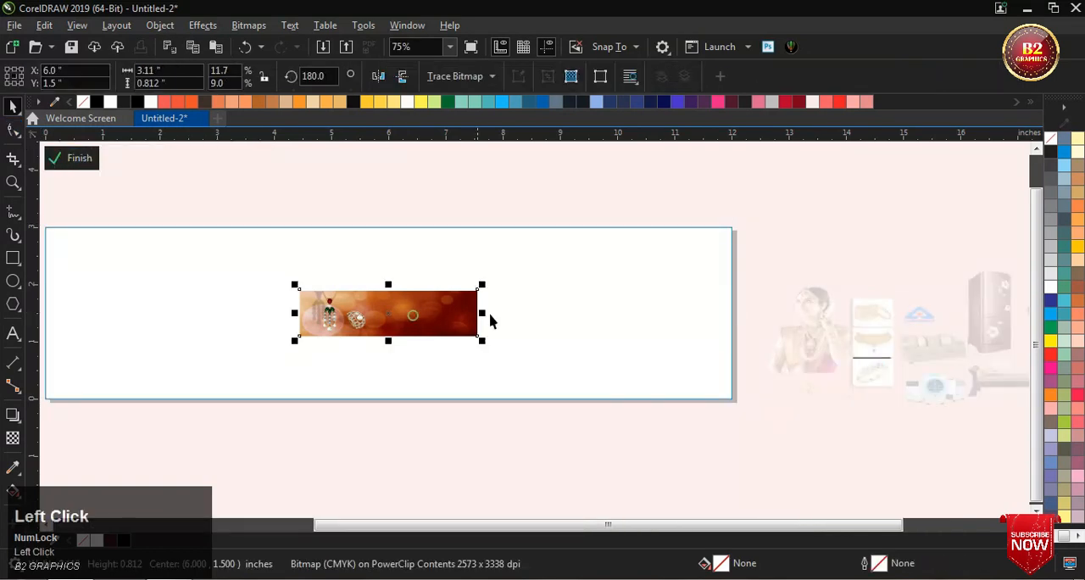
scroll(486, 317, "down", 2)
scroll(581, 351, "up", 2)
left_click_drag(600, 346, 814, 433)
scroll(814, 433, "down", 2)
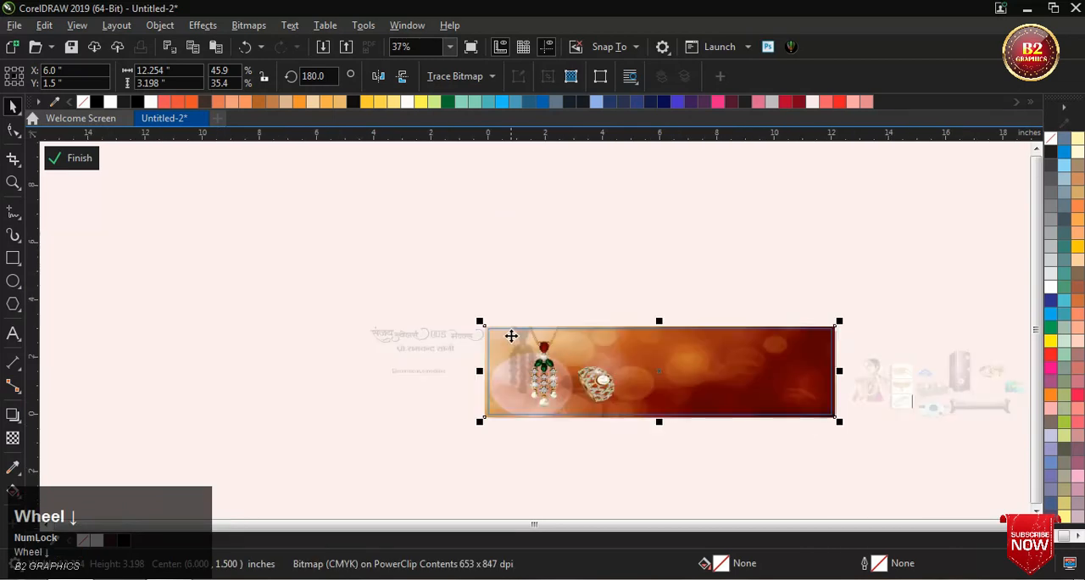
Step: Enlarge the background to about 19.58 × 5.11 in from its upper-left corner, shift it down over the frame, and finish editing
left_click_drag(477, 321, 271, 264)
scroll(683, 370, "up", 2)
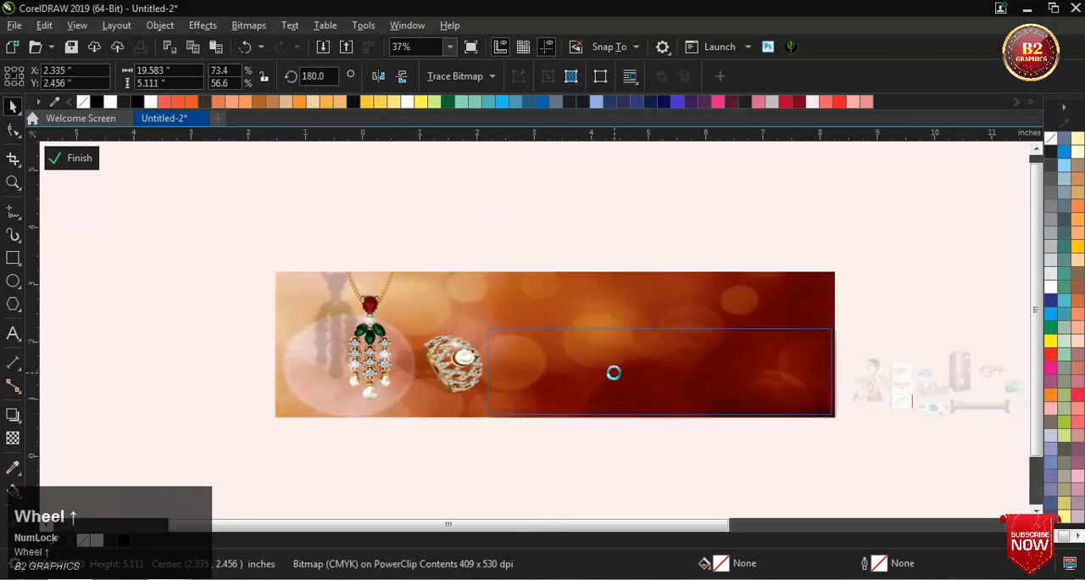
left_click_drag(614, 373, 614, 393)
scroll(532, 351, "down", 1)
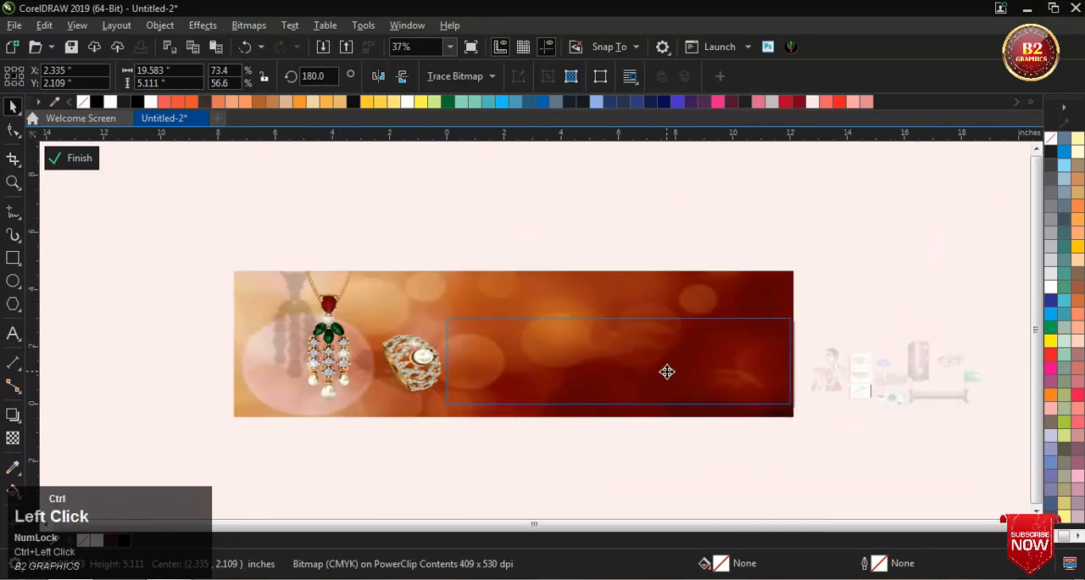
left_click_drag(667, 371, 667, 380)
left_click(867, 291, "ctrl")
Step: Move the bride image from beside the page onto the right part of the banner
scroll(525, 291, "down", 1)
scroll(662, 319, "up", 2)
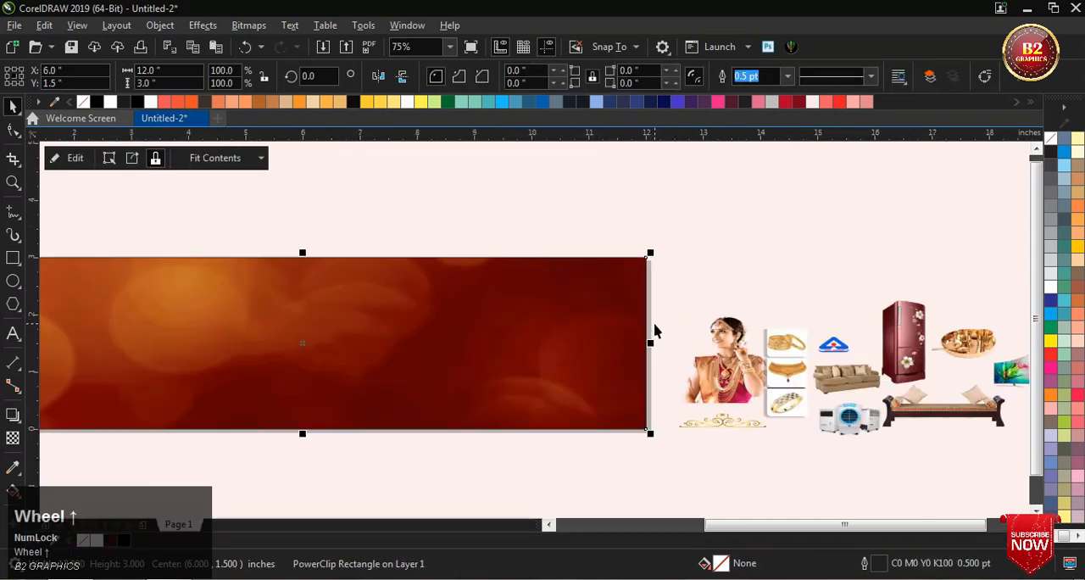
left_click(766, 306)
scroll(746, 356, "up", 2)
left_click(737, 356)
scroll(737, 355, "down", 2)
left_click_drag(721, 356, 521, 313)
Step: Enlarge the bride image to about 3.72 × 2.95 in and fit it against the banner's right end
left_click_drag(592, 377, 676, 465)
scroll(604, 400, "up", 2)
left_click_drag(604, 400, 657, 368)
scroll(607, 392, "down", 2)
scroll(563, 428, "up", 2)
scroll(564, 429, "up", 3)
scroll(660, 379, "up", 2)
scroll(657, 368, "down", 5)
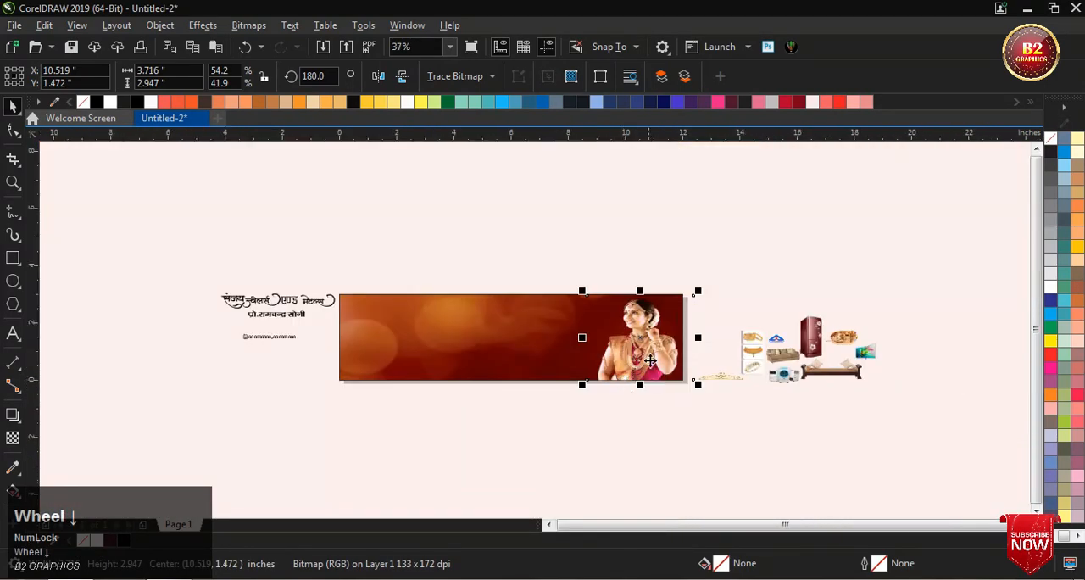
Step: PowerClip the bride image inside the banner rectangle
right_click(646, 341)
left_click(703, 331)
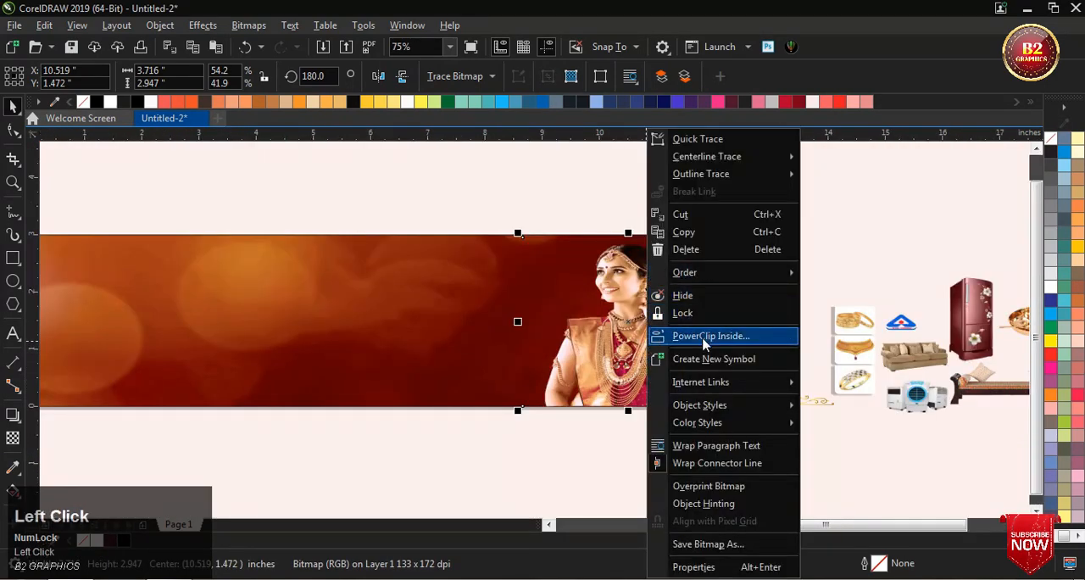
left_click(452, 295)
scroll(452, 295, "down", 2)
scroll(527, 287, "up", 2)
left_click(492, 214)
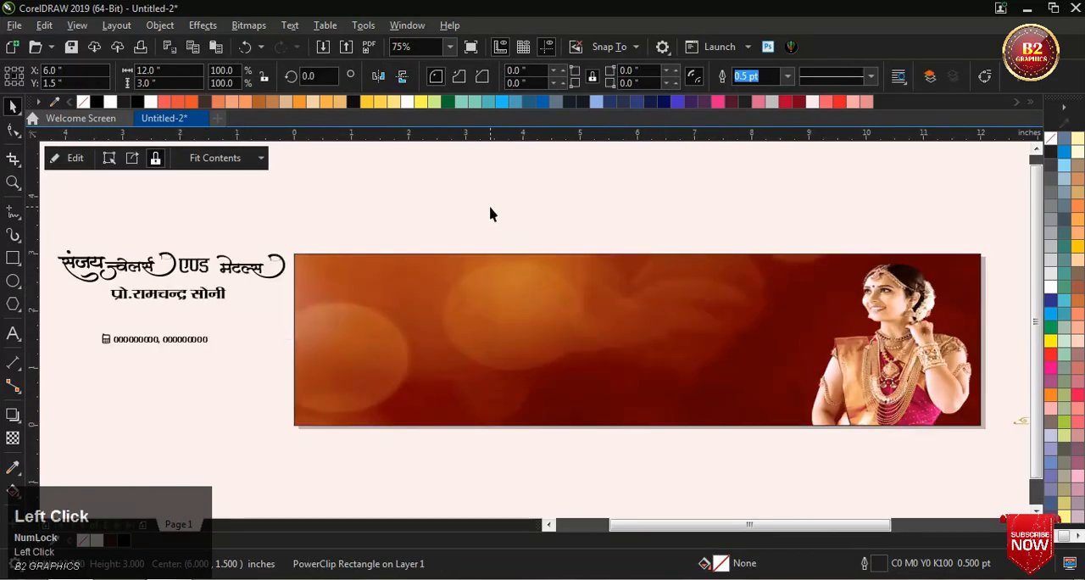
Step: Move the four shop-name lettering pieces onto the upper part of the banner and enlarge them together
left_click(85, 265)
scroll(169, 255, "down", 1)
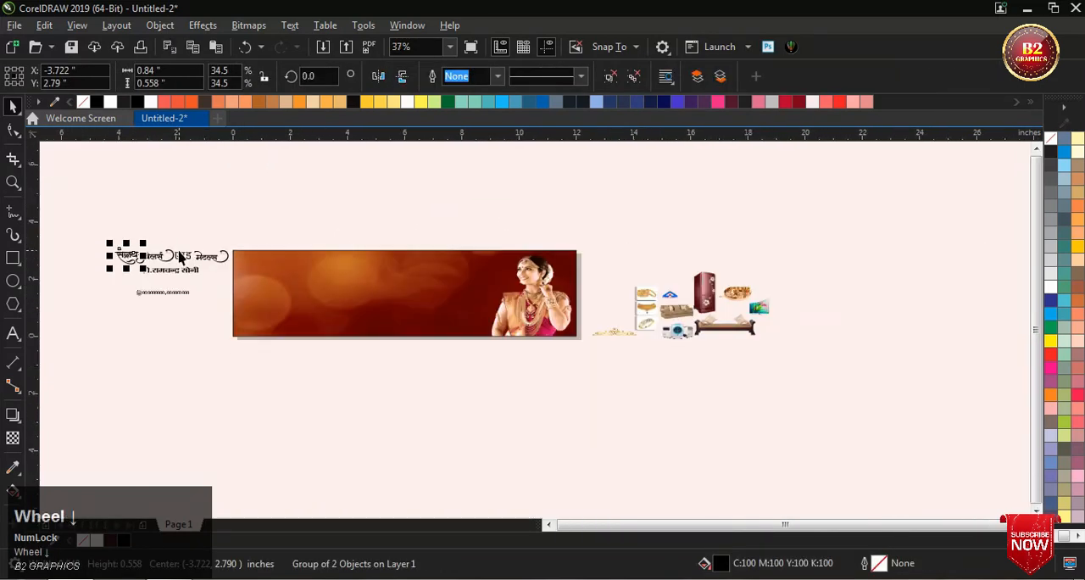
scroll(170, 254, "up", 1)
left_click(108, 238)
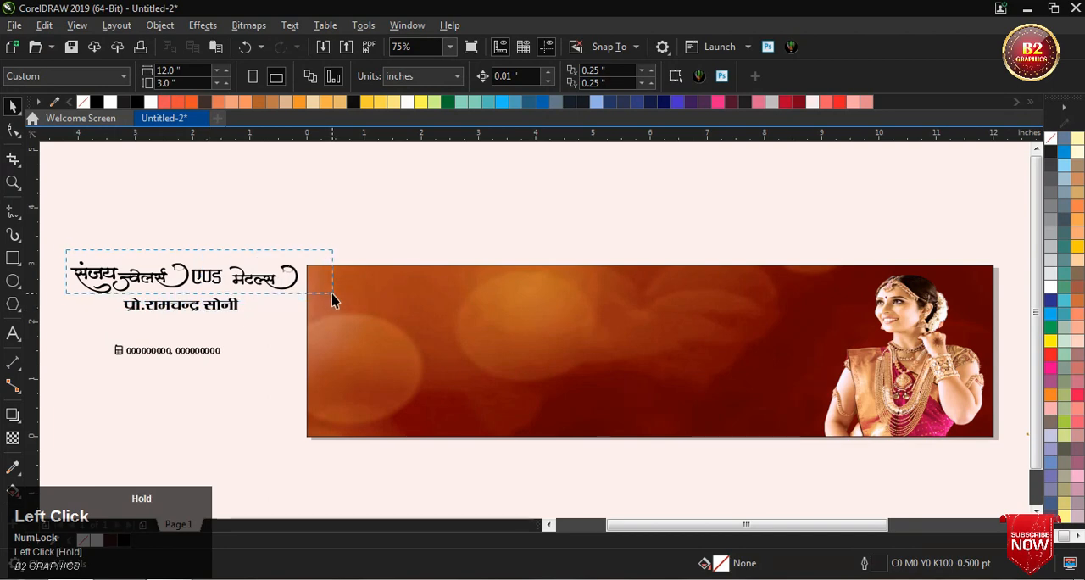
left_click_drag(332, 303, 332, 303)
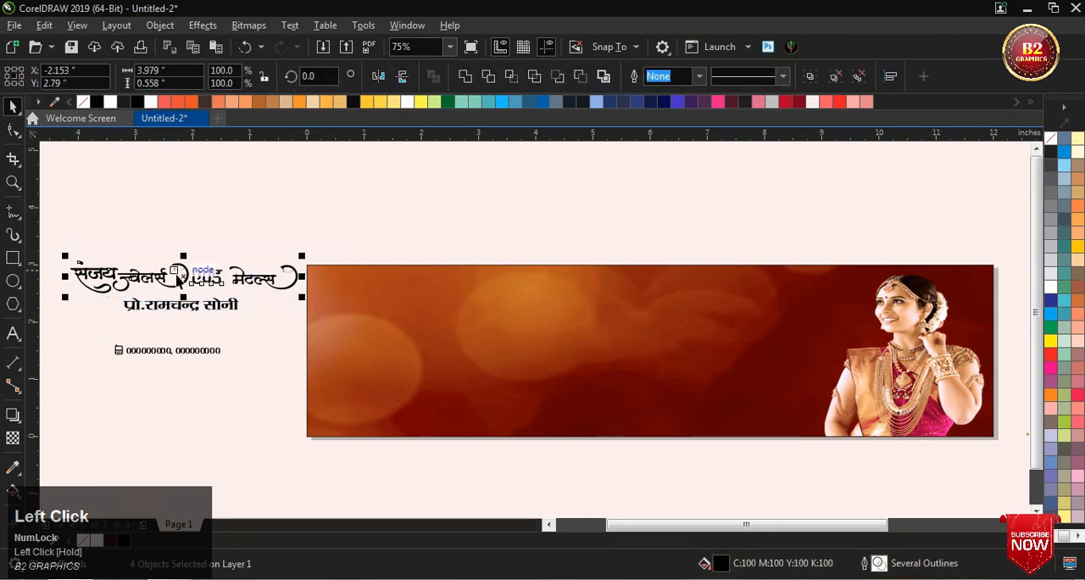
left_click_drag(178, 277, 744, 392)
scroll(476, 310, "down", 1)
scroll(476, 310, "up", 1)
left_click(303, 259)
Step: Move the first word of the shop name slightly up toward the banner's upper edge
scroll(254, 305, "up", 1)
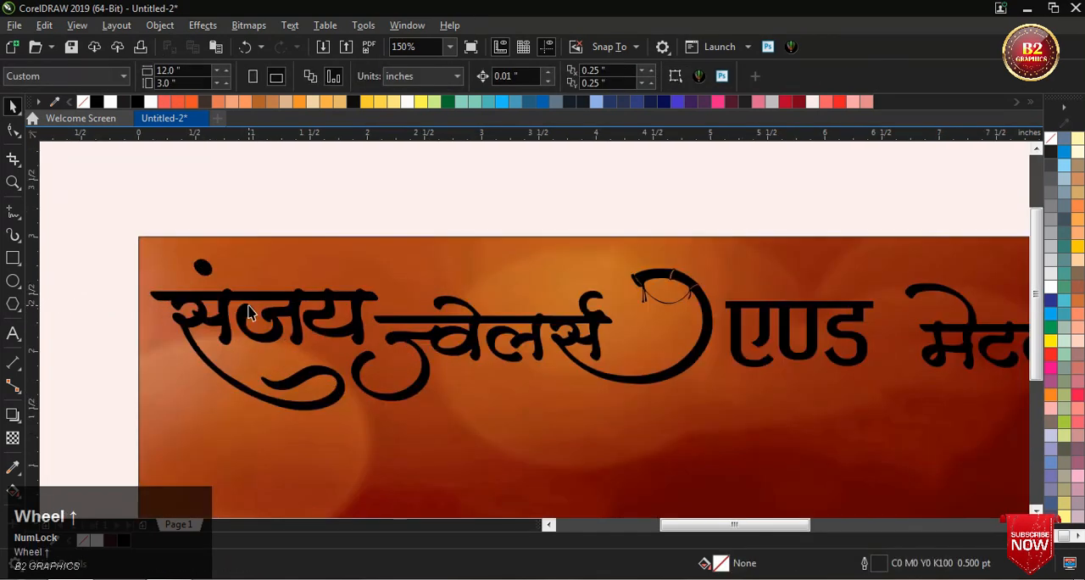
left_click(245, 314)
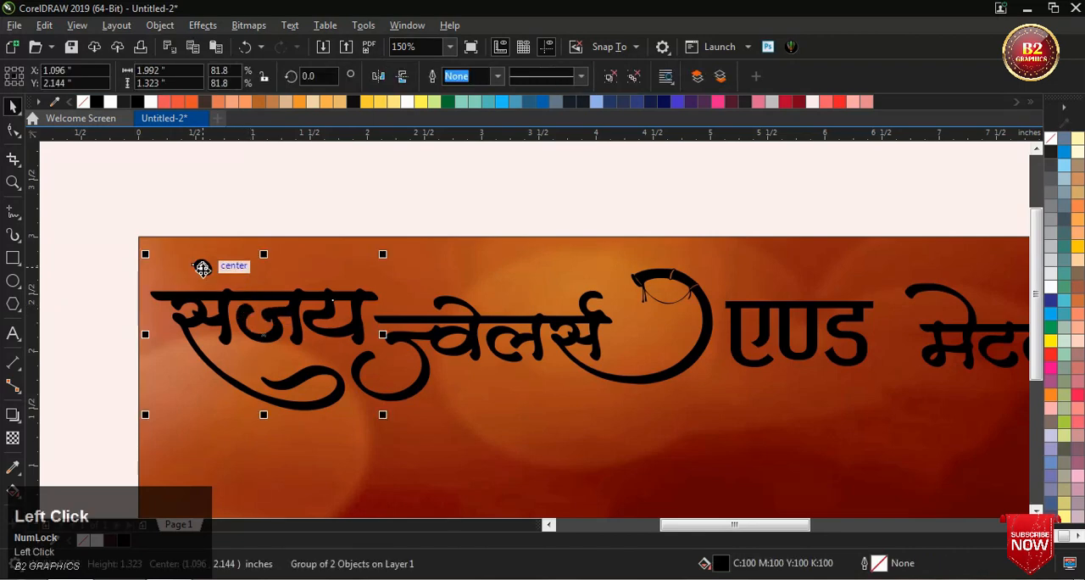
left_click_drag(260, 307, 267, 300)
scroll(267, 300, "down", 1)
scroll(445, 321, "up", 1)
Step: Move the word ज्वेलर्स slightly down and right so it clears the first word of the shop name
double_click(412, 322)
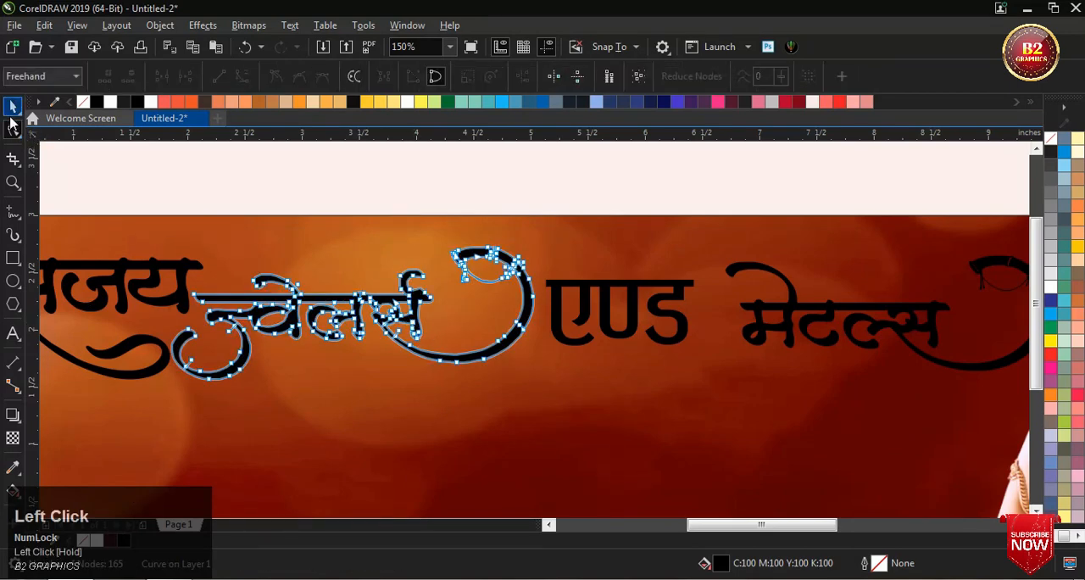
left_click(13, 107)
scroll(235, 296, "up", 1)
left_click_drag(234, 298, 246, 320)
scroll(593, 281, "down", 1)
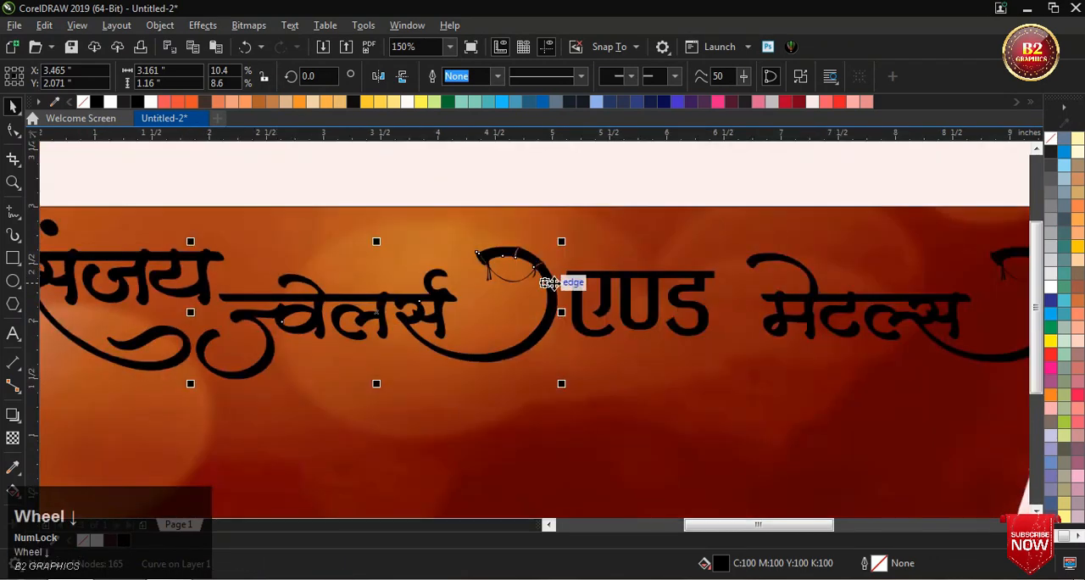
Step: Shrink the word एण्ड to about 31.9 pt and place it inside the curved swash of ज्वेलर्स
scroll(617, 292, "up", 1)
left_click(639, 272)
scroll(662, 278, "down", 1)
scroll(706, 279, "up", 1)
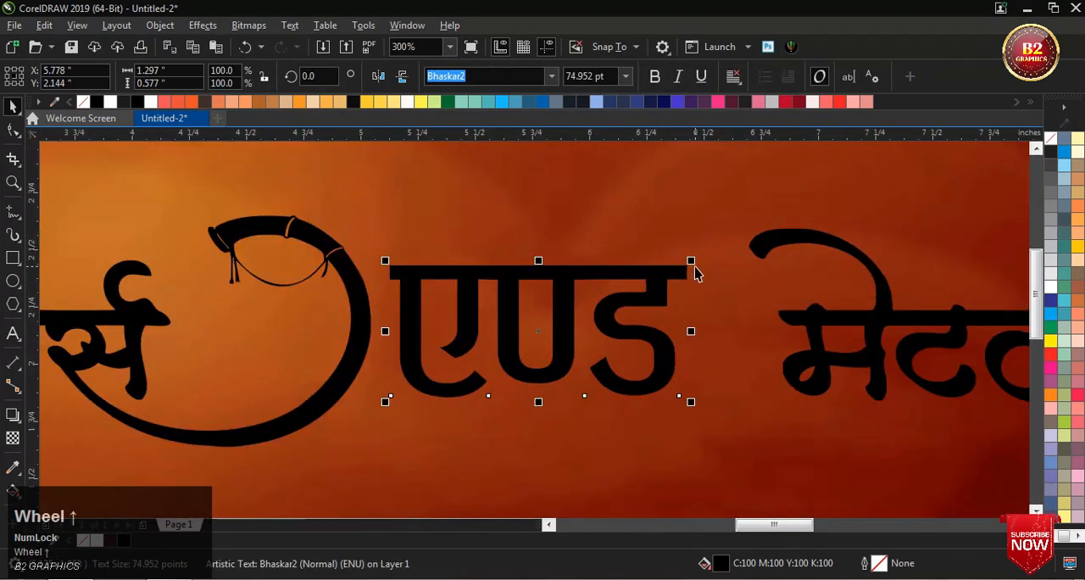
left_click_drag(693, 259, 610, 334)
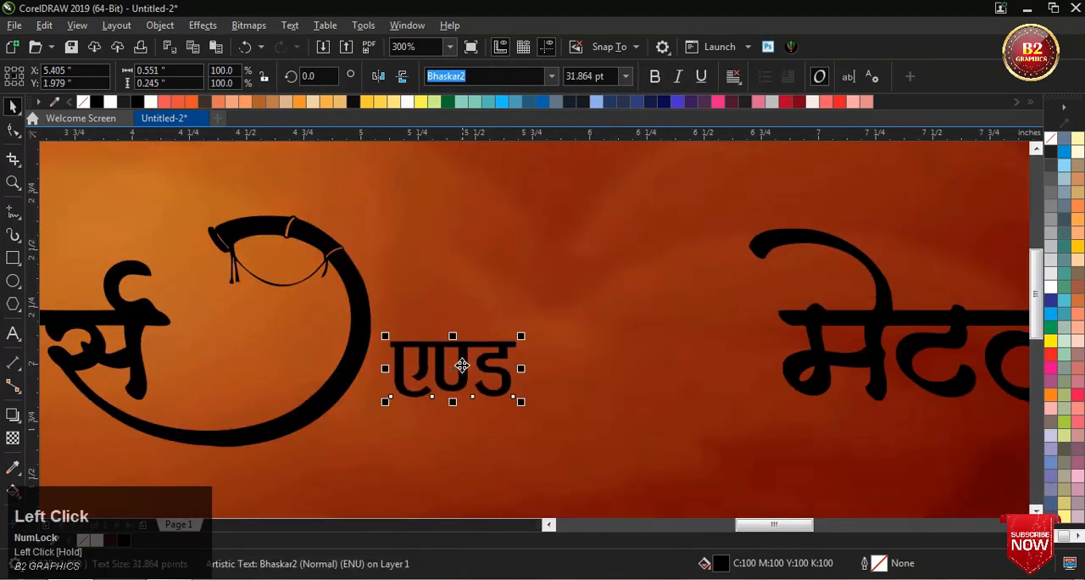
left_click_drag(461, 365, 245, 352)
Step: Move the word मेटल्स left so it sits directly beside the swash of ज्वेलर्स
scroll(494, 271, "down", 1)
scroll(401, 307, "up", 1)
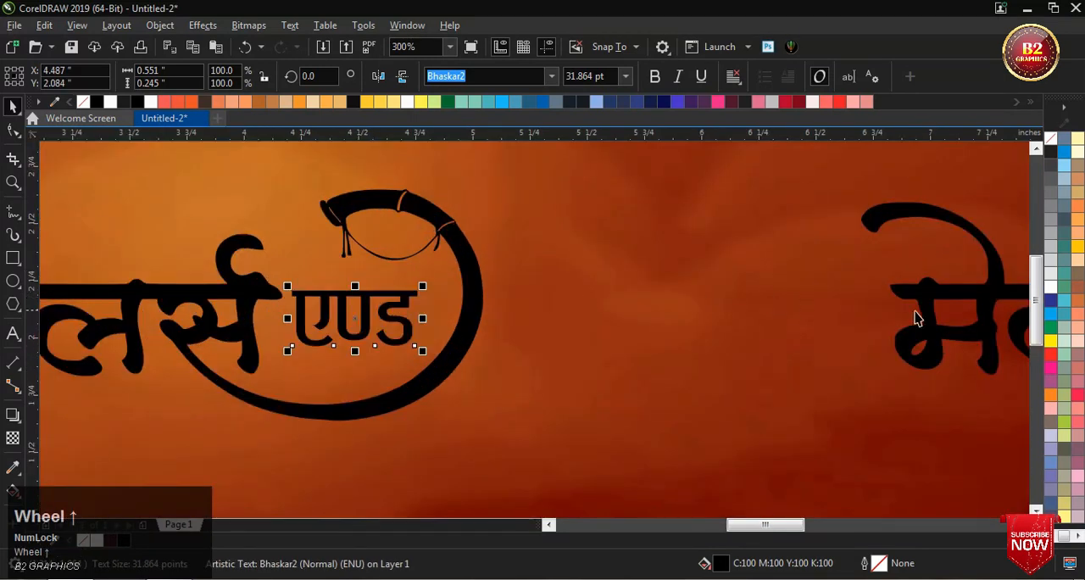
left_click_drag(903, 339, 533, 345)
scroll(629, 266, "down", 1)
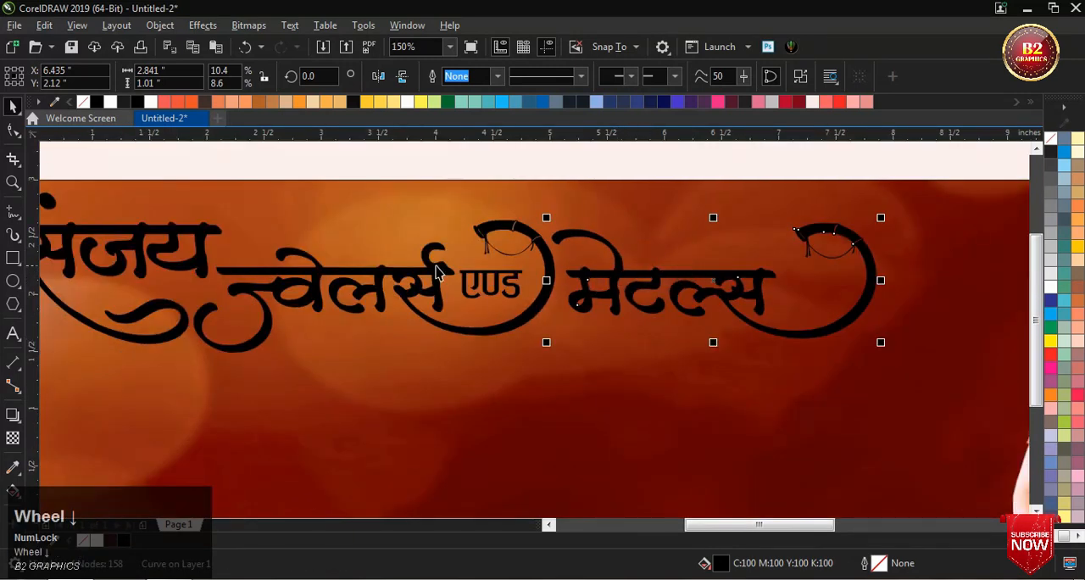
Step: Place a horizontal guideline at 2.25 in and raise ज्वेलर्स so its headline bar meets the guideline
scroll(438, 271, "up", 1)
left_click_drag(449, 134, 465, 270)
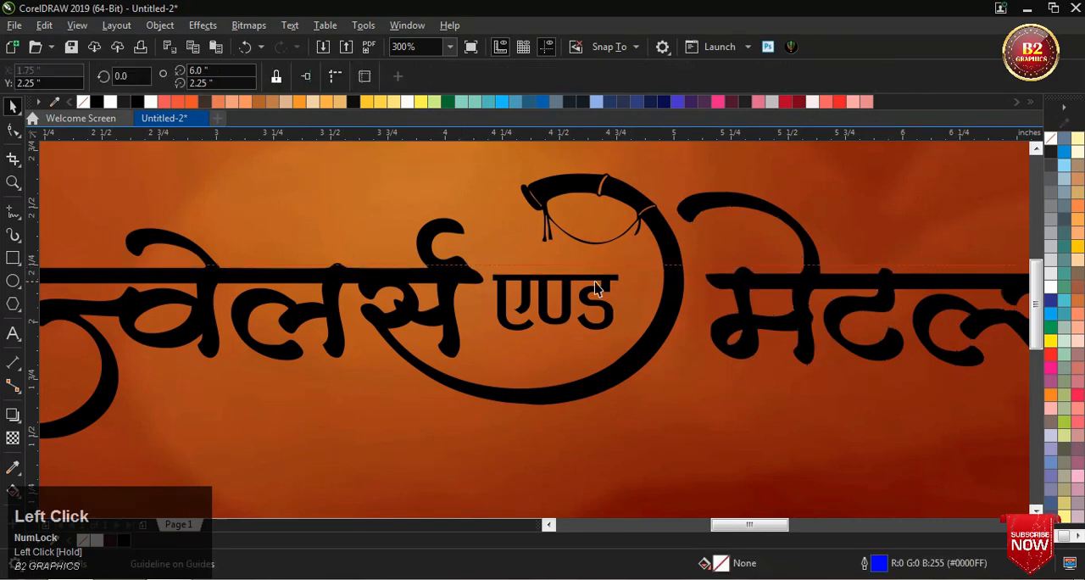
scroll(586, 271, "down", 2)
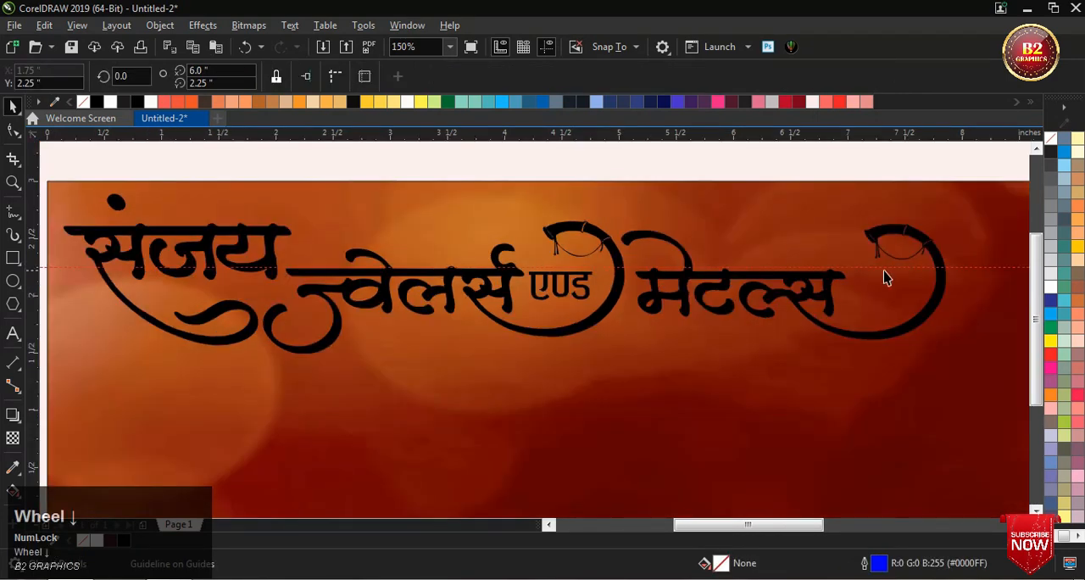
scroll(670, 291, "up", 4)
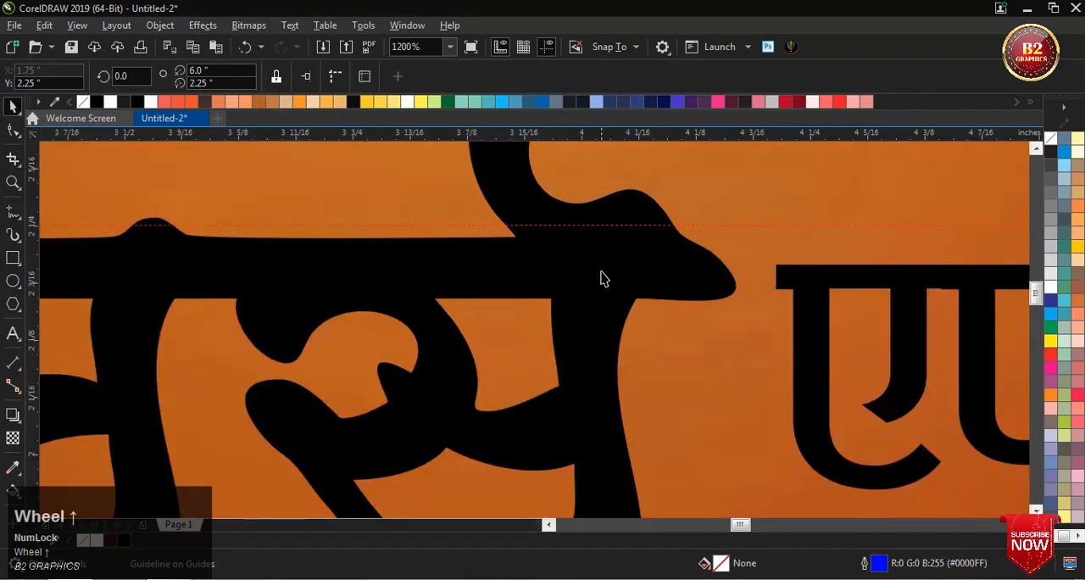
left_click(602, 265, "ctrl")
scroll(601, 259, "down", 2)
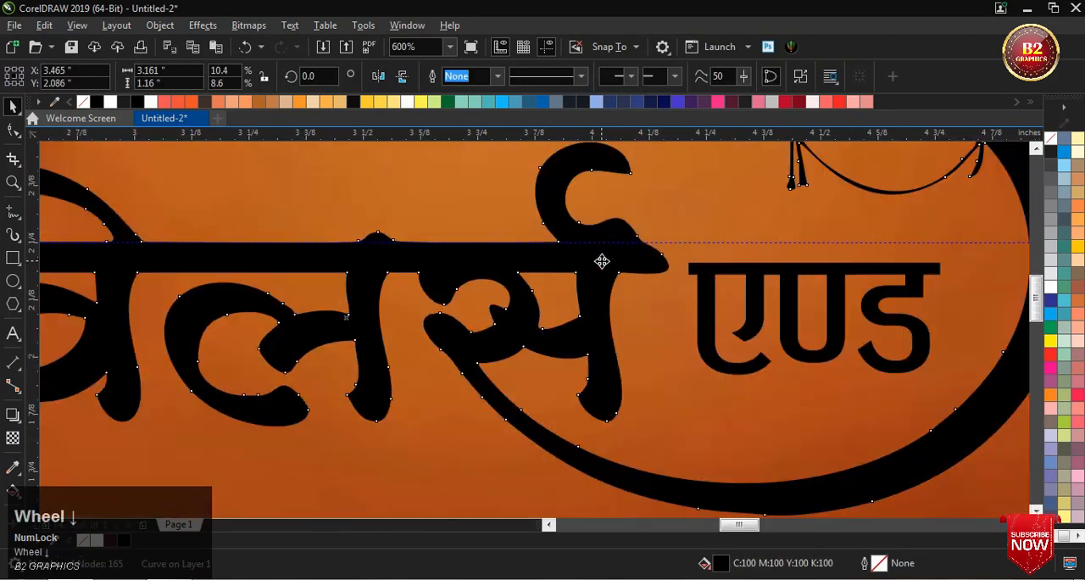
Step: Raise the words एण्ड and मेटल्स so their headline bars align with the guideline
scroll(700, 301, "up", 2)
left_click_drag(699, 301, 689, 250)
scroll(524, 277, "down", 3)
scroll(524, 277, "up", 3)
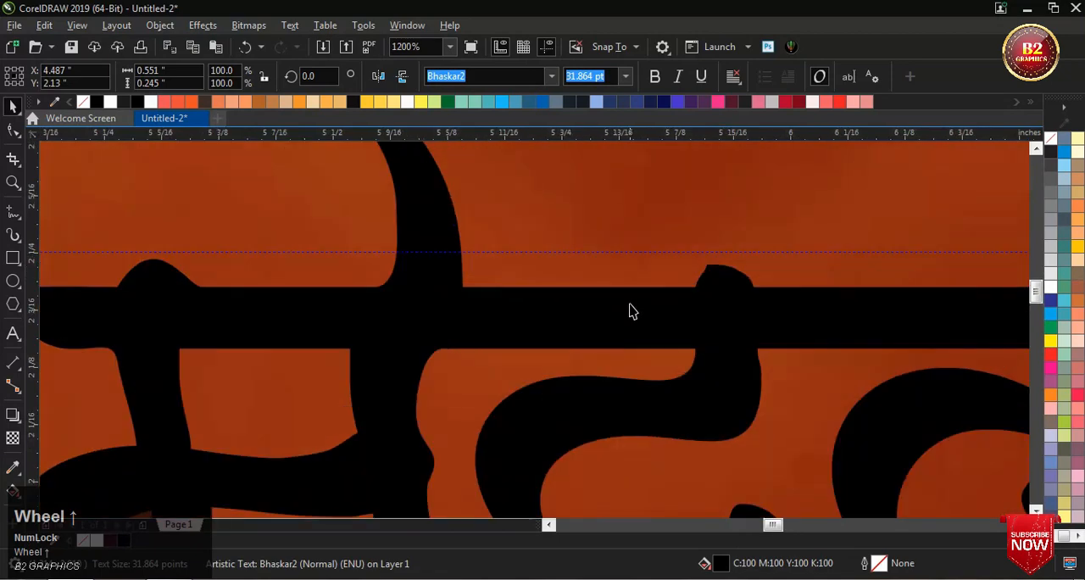
left_click_drag(629, 310, 629, 266)
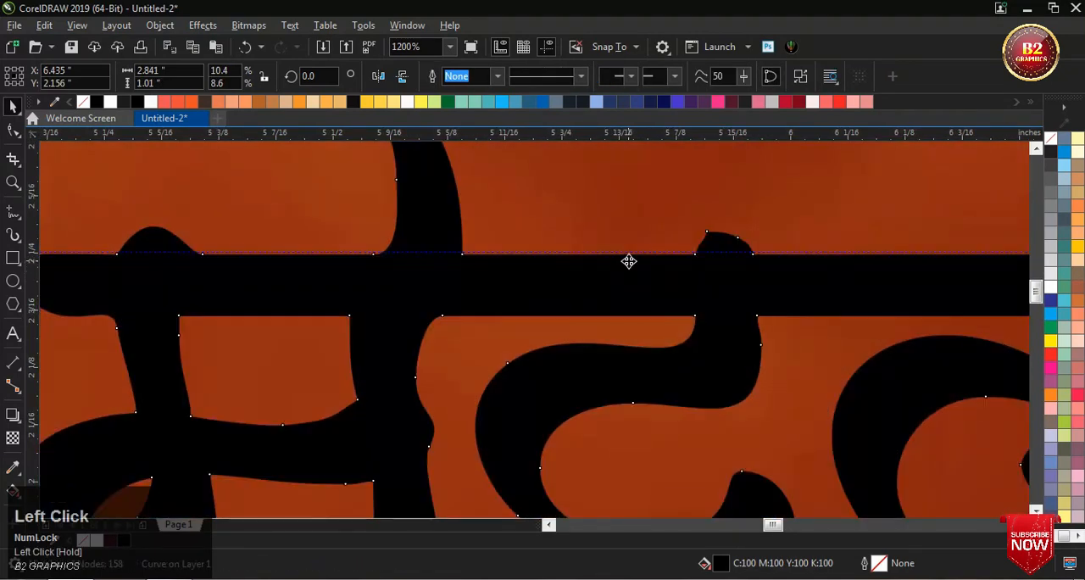
Step: Delete the horizontal guideline that runs across the shop name
scroll(630, 266, "down", 4)
scroll(773, 274, "down", 1)
scroll(913, 266, "up", 2)
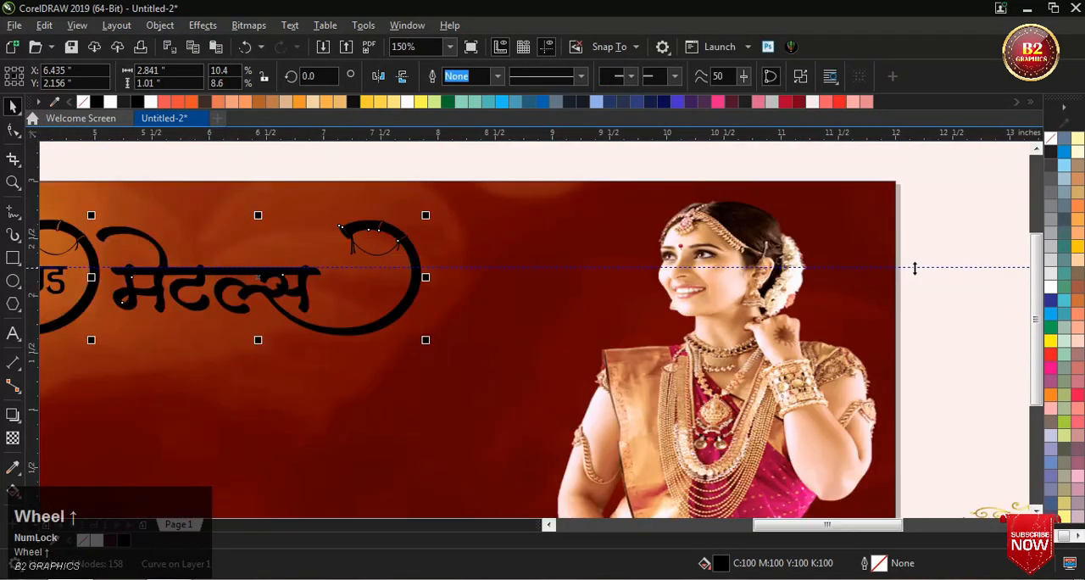
left_click(914, 268)
left_click(916, 273)
scroll(629, 212, "down", 2)
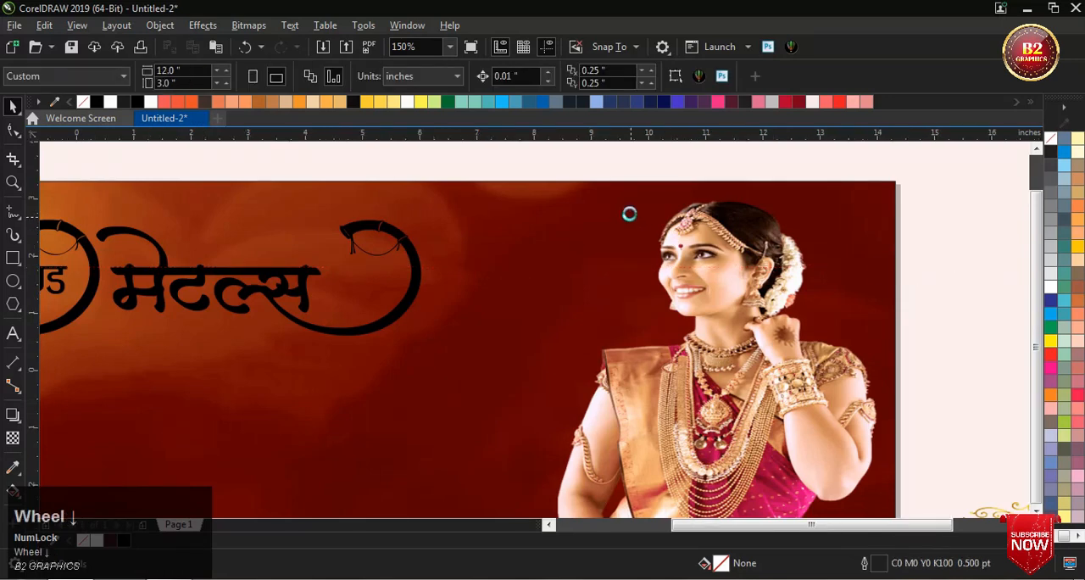
Step: Select all four shop-name words and enlarge them together to about 9.08 × 1.63 in
scroll(593, 227, "up", 1)
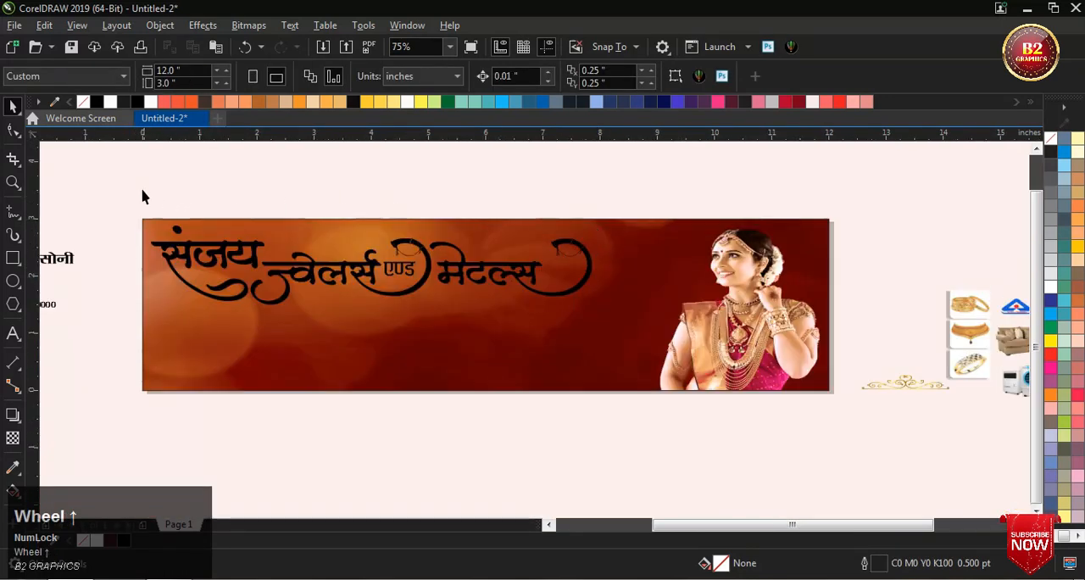
left_click_drag(402, 314, 650, 339)
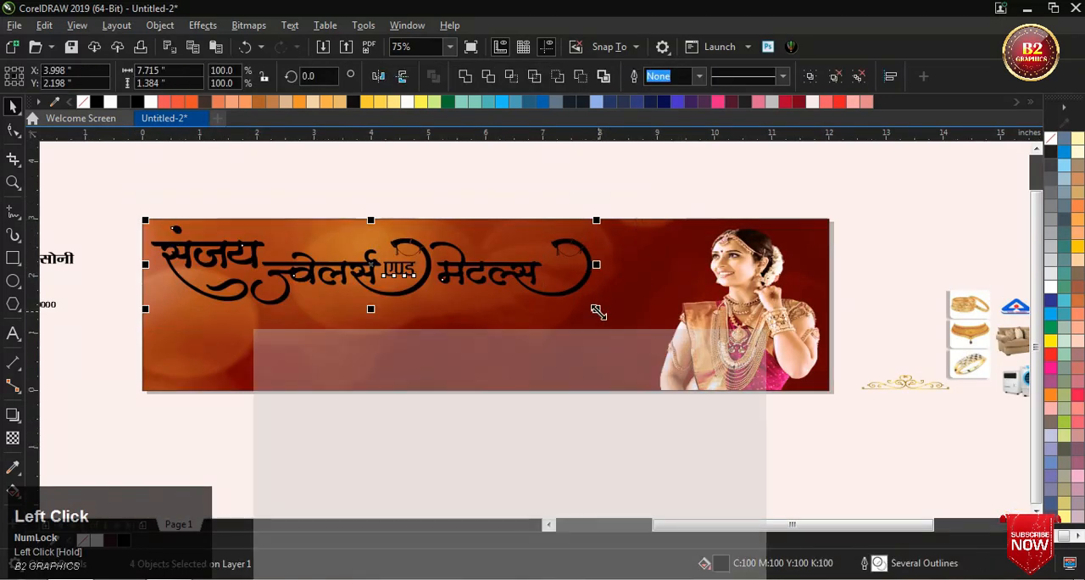
left_click_drag(600, 309, 674, 323)
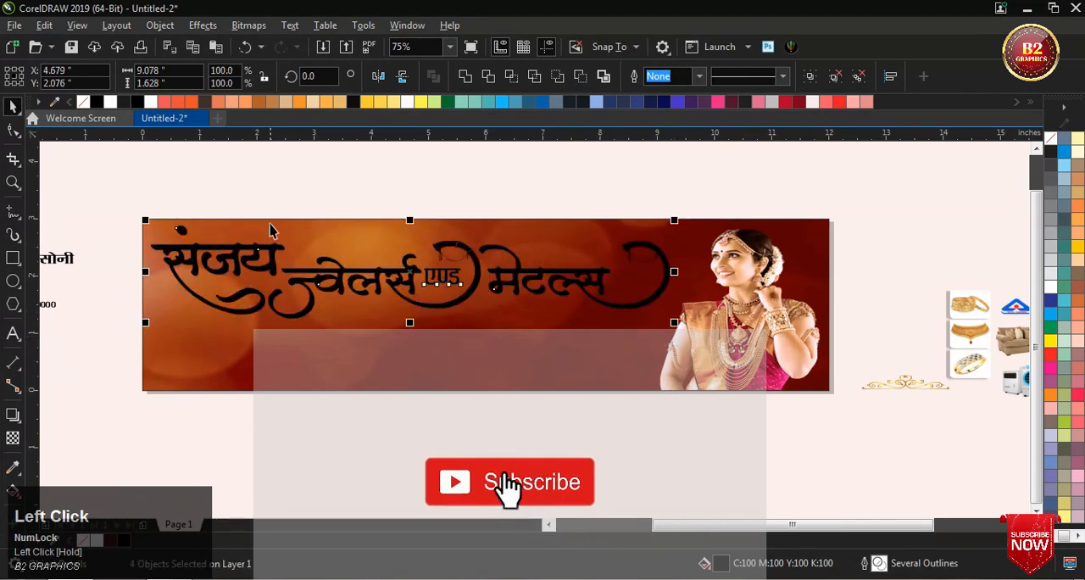
left_click(330, 193)
scroll(331, 193, "down", 1)
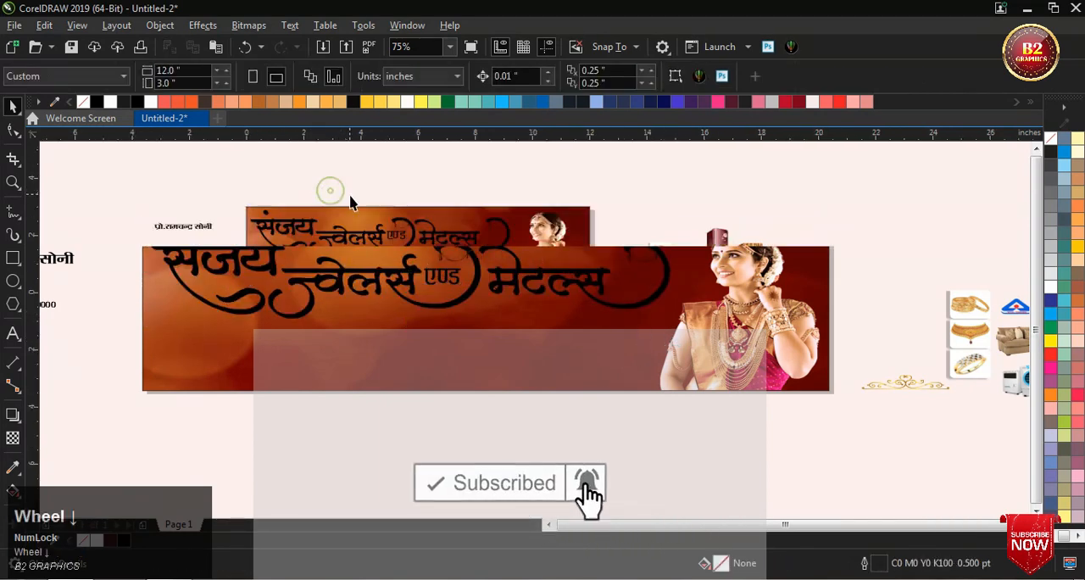
Step: Move the blue triangular logo onto the banner, above the gap between the first word and ज्वेलर्स
scroll(477, 238, "up", 1)
scroll(472, 229, "down", 1)
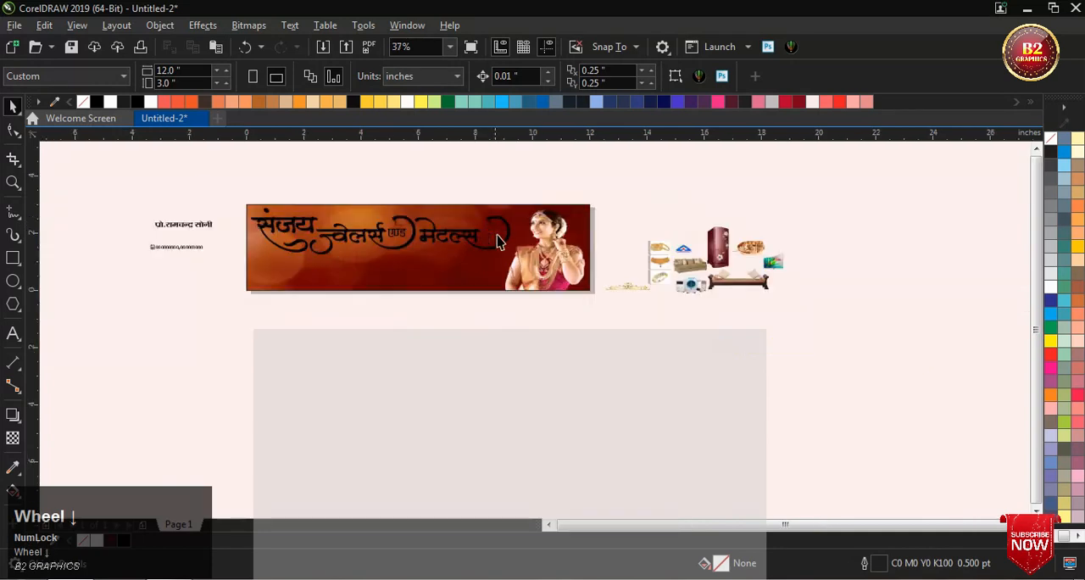
scroll(669, 243, "up", 1)
left_click(700, 270)
scroll(703, 265, "down", 1)
left_click_drag(703, 265, 353, 227)
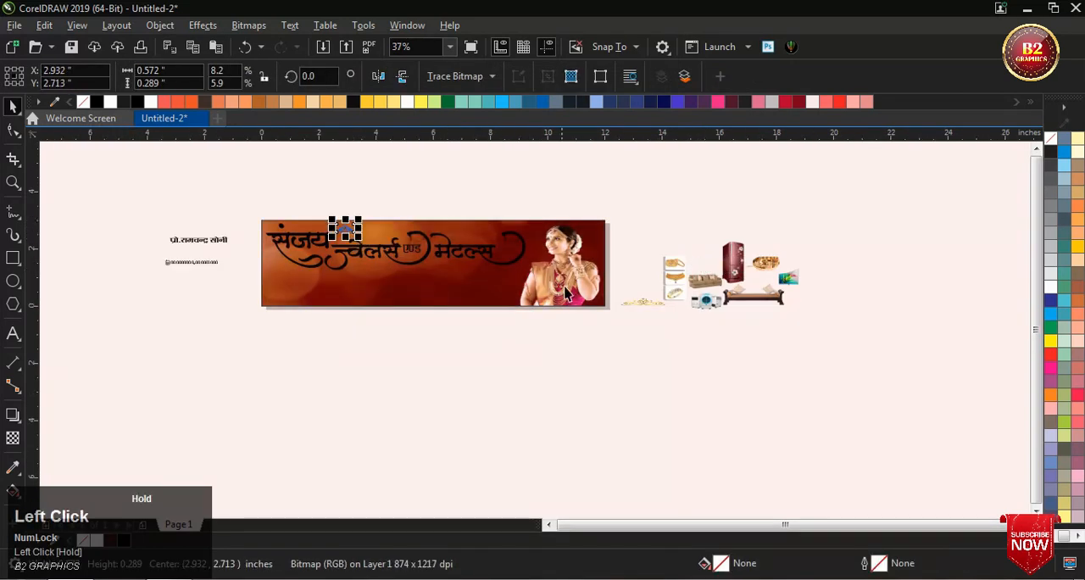
Step: Move the gold scroll ornament onto the banner beside the blue logo and lower the logo slightly
left_click_drag(646, 307, 467, 285)
left_click_drag(381, 232, 343, 222)
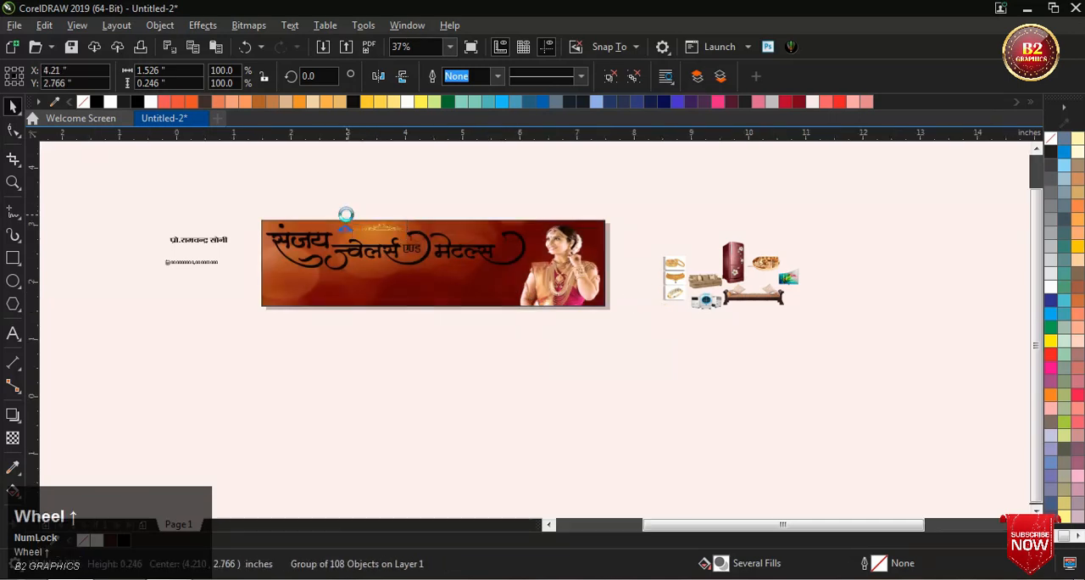
scroll(343, 224, "up", 6)
left_click_drag(360, 353, 354, 365)
Step: Bring the gold ornament close beside the logo above ज्वेलर्स and enlarge it to about 1.74 × 0.28 in
scroll(237, 313, "down", 2)
scroll(503, 314, "up", 2)
left_click_drag(557, 317, 447, 363)
scroll(334, 316, "down", 2)
scroll(334, 316, "down", 2)
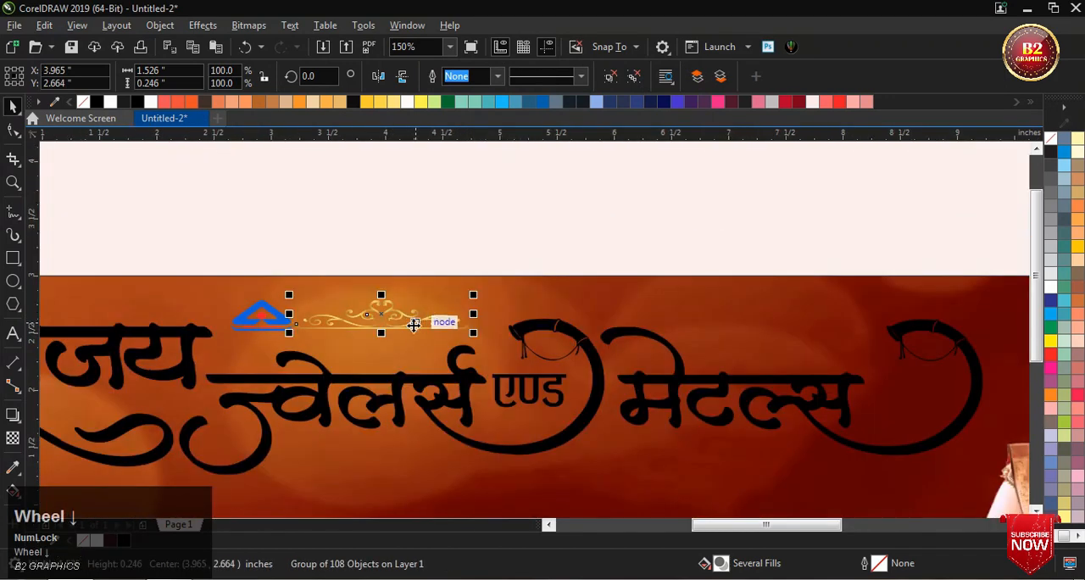
scroll(470, 342, "up", 2)
left_click_drag(526, 332, 576, 365)
scroll(576, 364, "down", 2)
scroll(326, 329, "up", 2)
Step: Stretch the blue logo taller, shift it away from the ornament and scale it to about 0.6 × 0.38 in
left_click(327, 329)
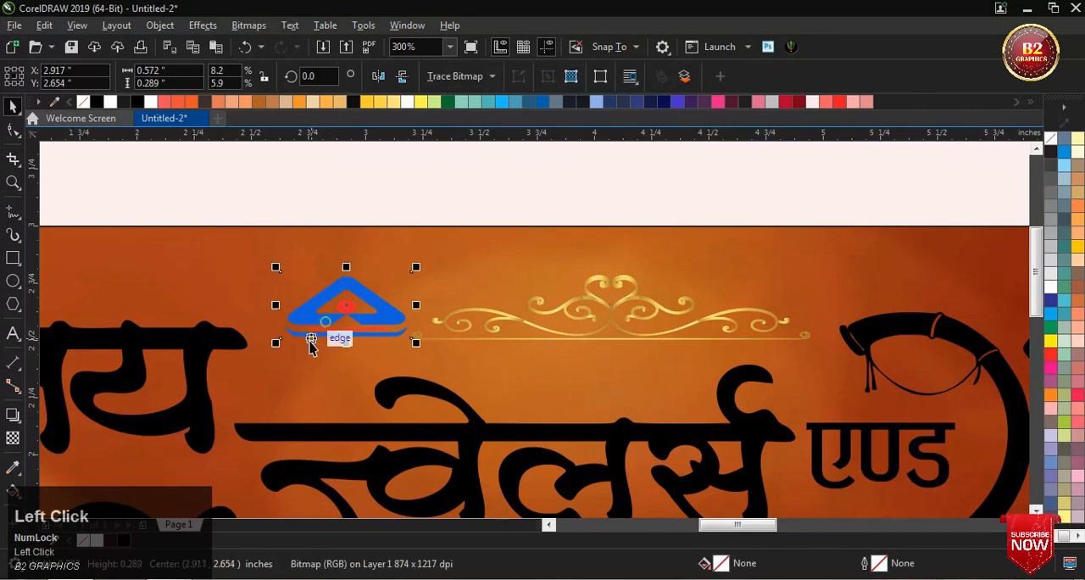
left_click_drag(346, 344, 347, 359)
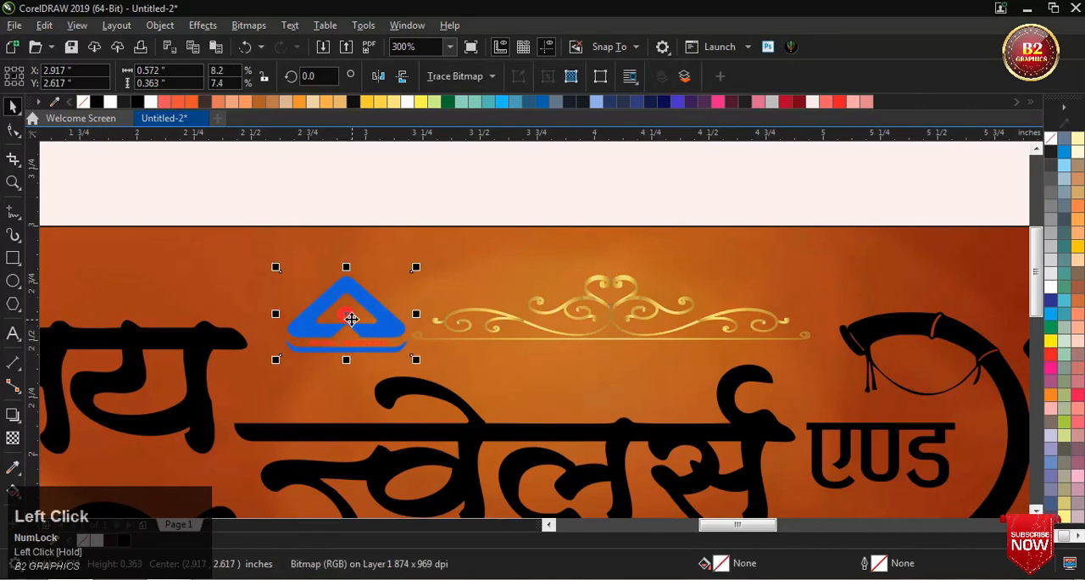
left_click_drag(350, 317, 325, 315)
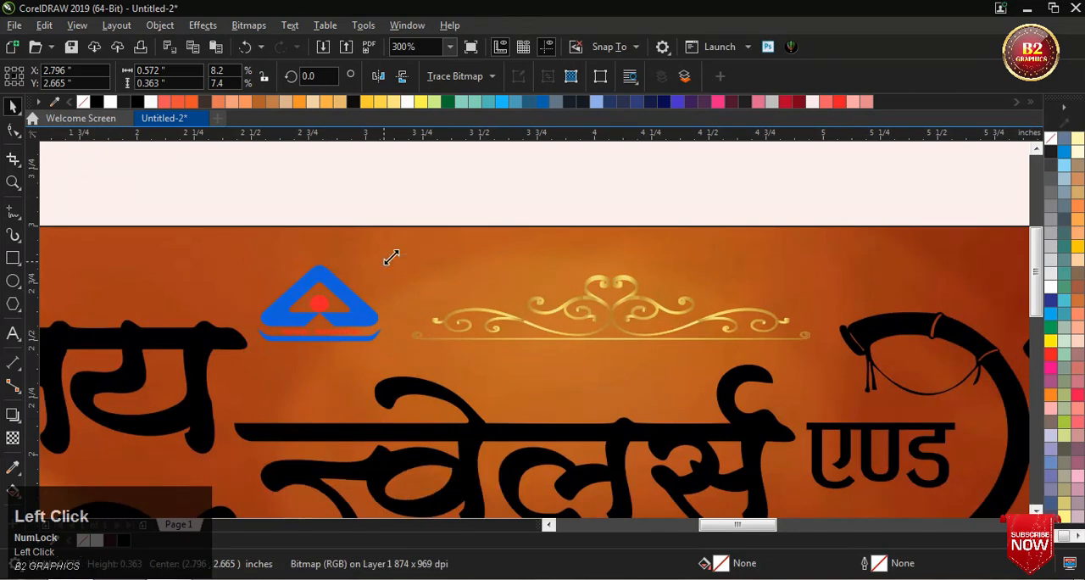
left_click_drag(391, 258, 397, 249)
scroll(444, 311, "down", 1)
scroll(377, 278, "up", 1)
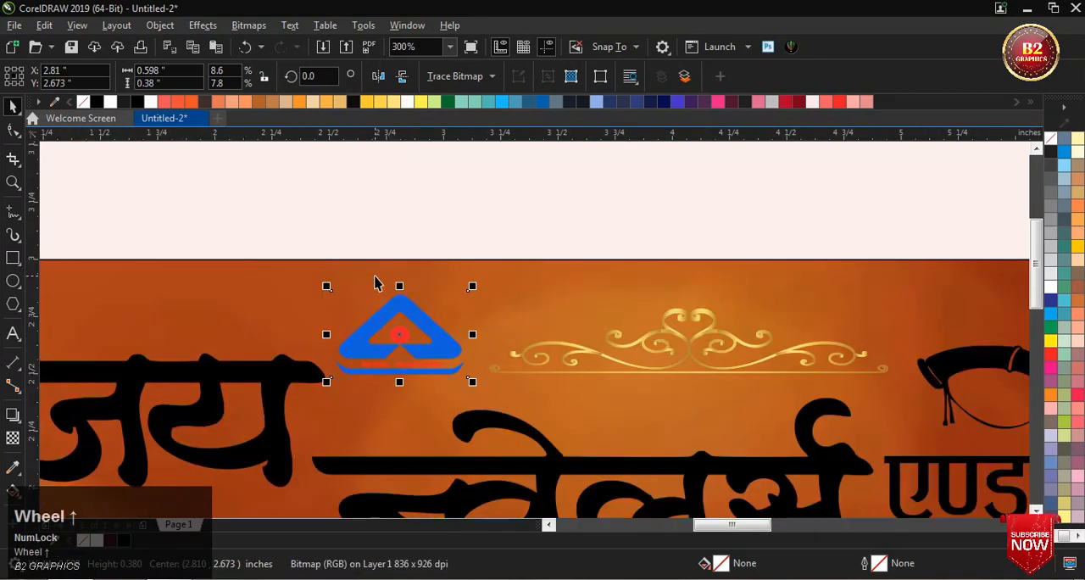
Step: Draw an ellipse about 0.84 × 0.58 in around the logo, with white fill and no outline
left_click(14, 281)
scroll(330, 294, "down", 1)
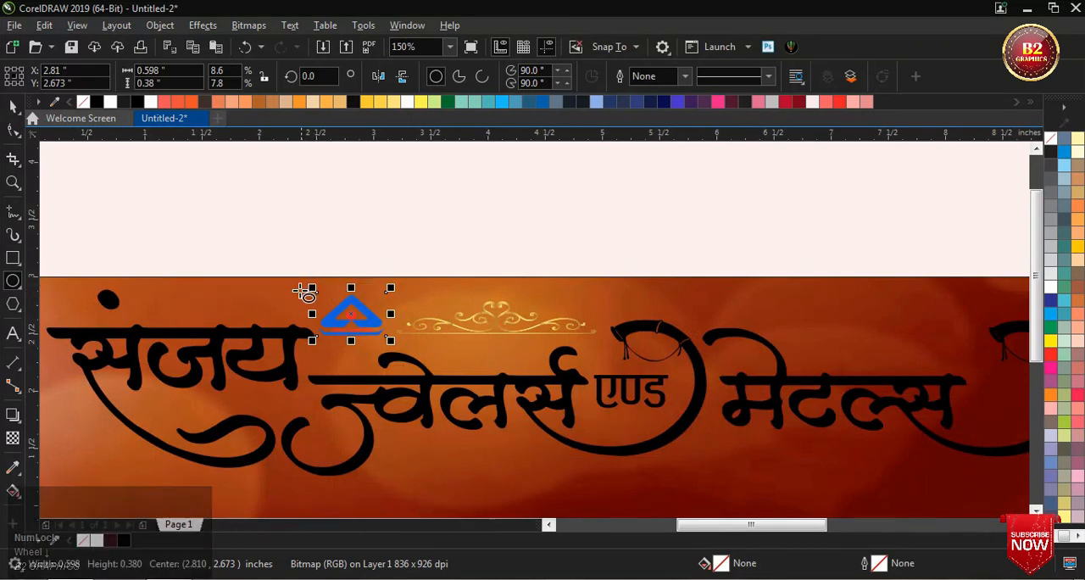
left_click_drag(303, 287, 399, 350)
scroll(355, 322, "up", 2)
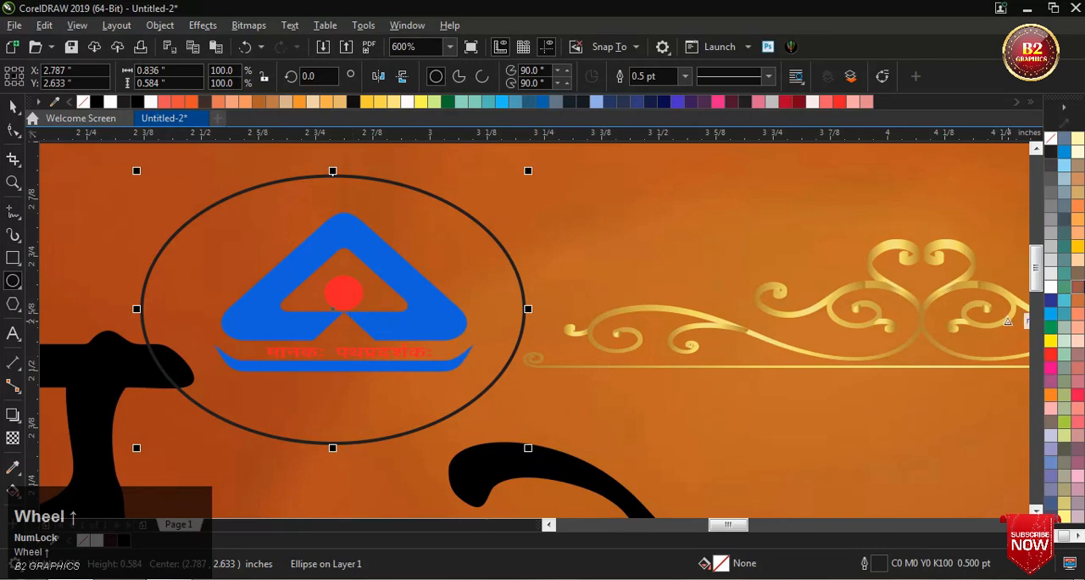
left_click(1051, 290)
right_click(1051, 138)
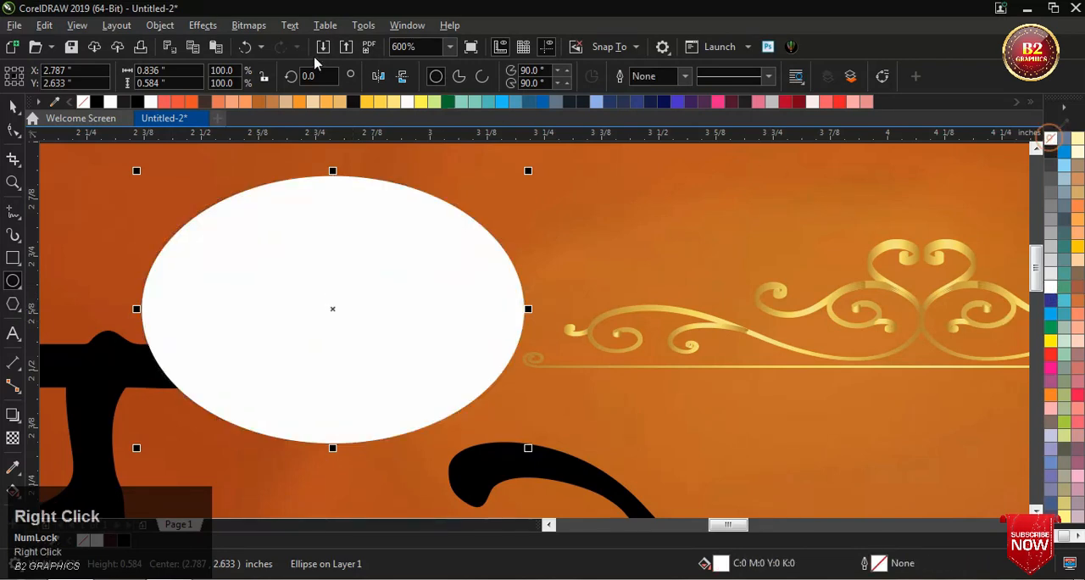
Step: Convert the white ellipse to a 300 dpi CMYK bitmap with transparent background and apply a 61.2-pixel Gaussian Blur
left_click(250, 25)
left_click(276, 43)
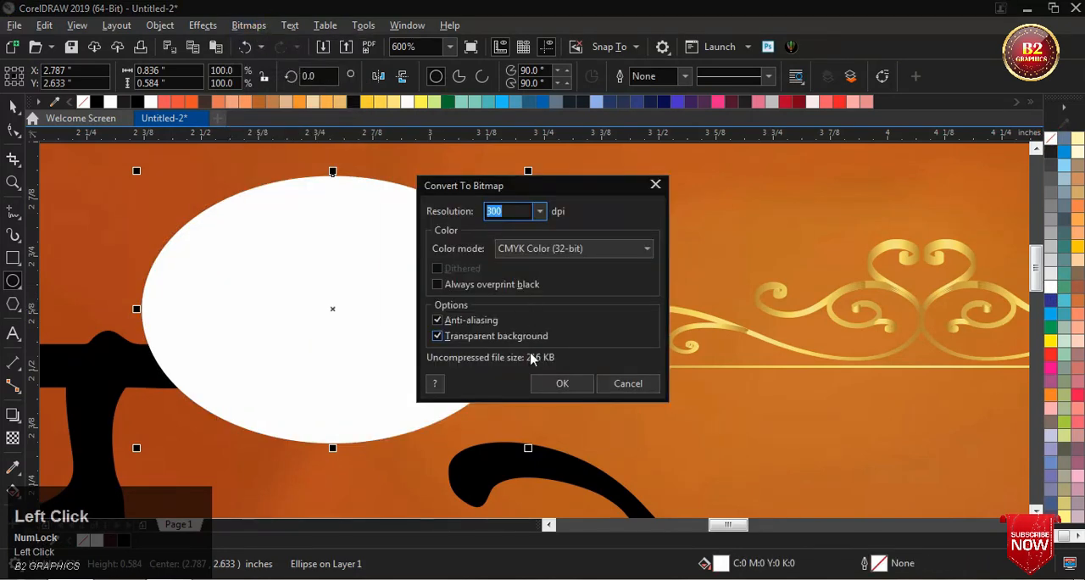
left_click(559, 383)
left_click(203, 25)
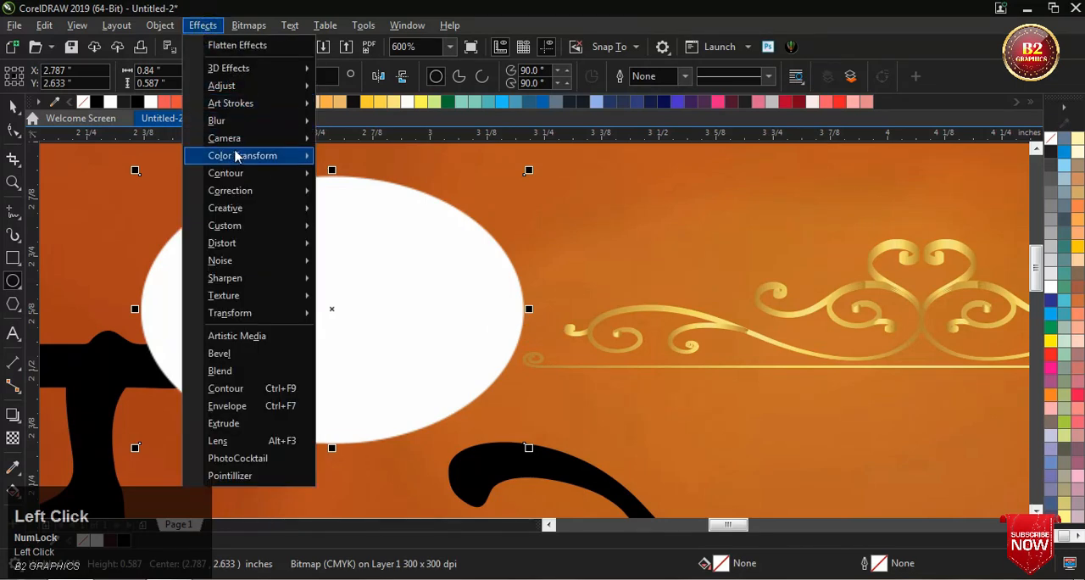
mouse_move(234, 125)
left_click(396, 139)
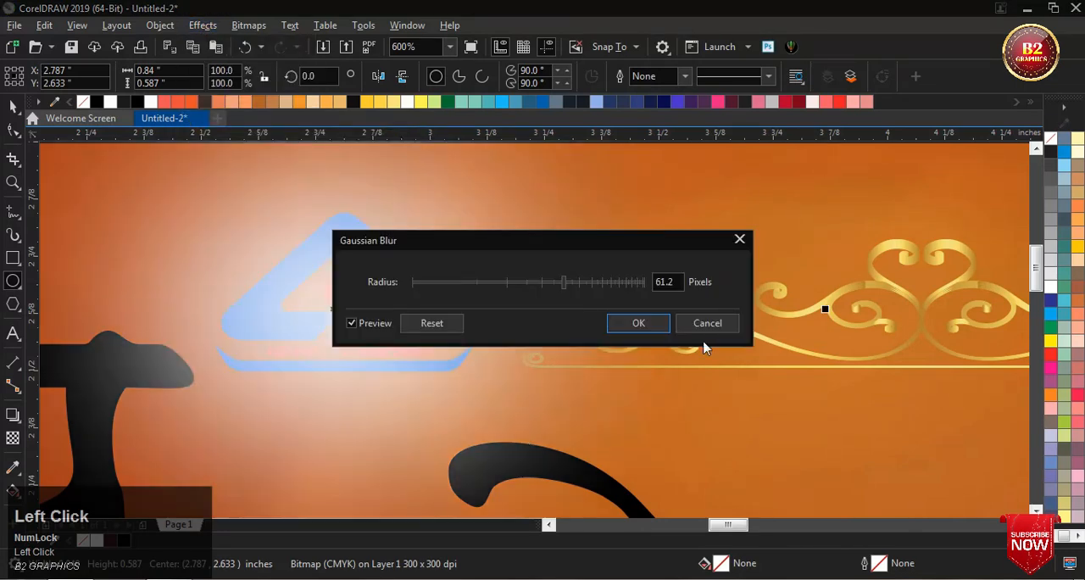
left_click(632, 323)
scroll(353, 329, "down", 2)
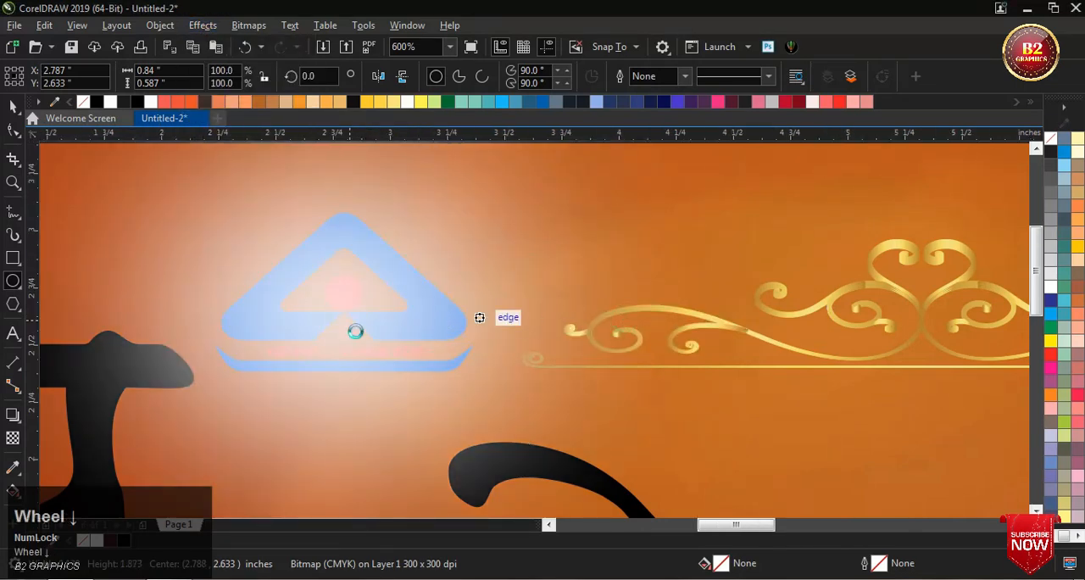
Step: PowerClip the blurred white glow inside the banner rectangle so it sits behind the logo
right_click(343, 307)
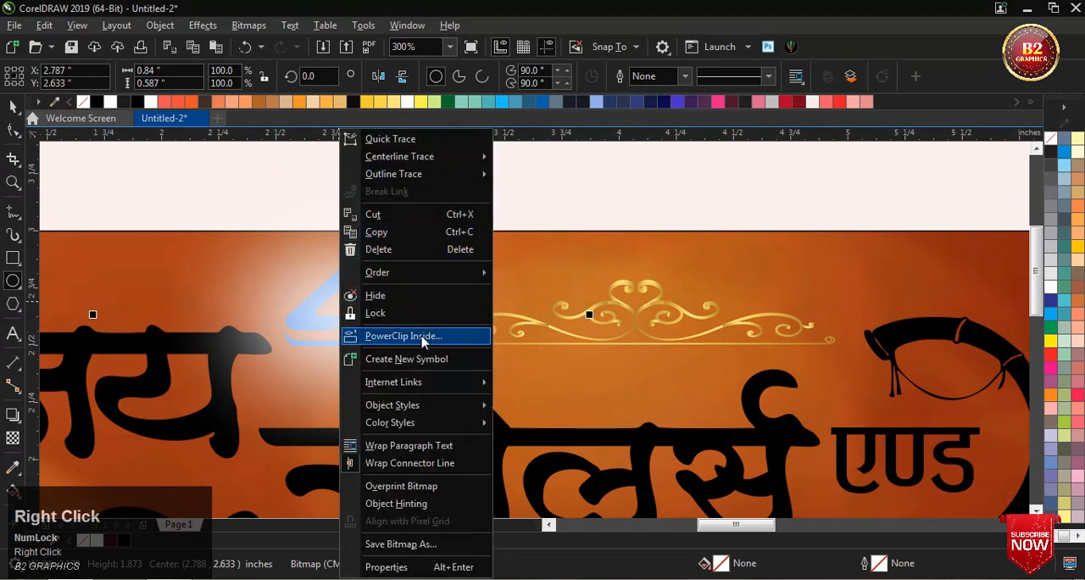
left_click(387, 336)
left_click(949, 247)
scroll(668, 238, "down", 1)
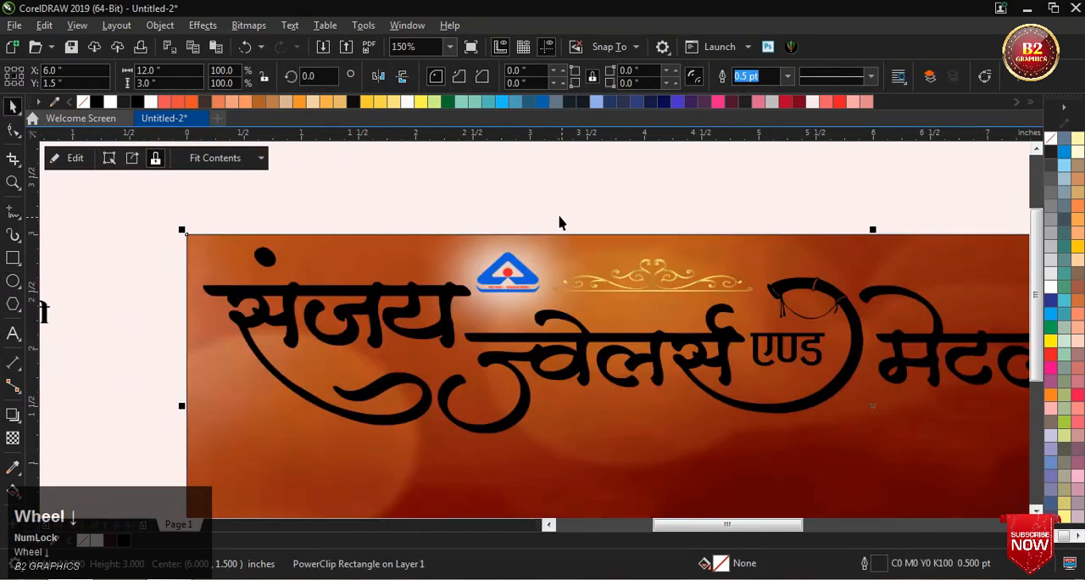
Step: Edit the banner's PowerClip contents to shrink the white glow to about 1.94 × 1.71 in and raise it slightly
left_click(75, 159)
scroll(516, 262, "up", 1)
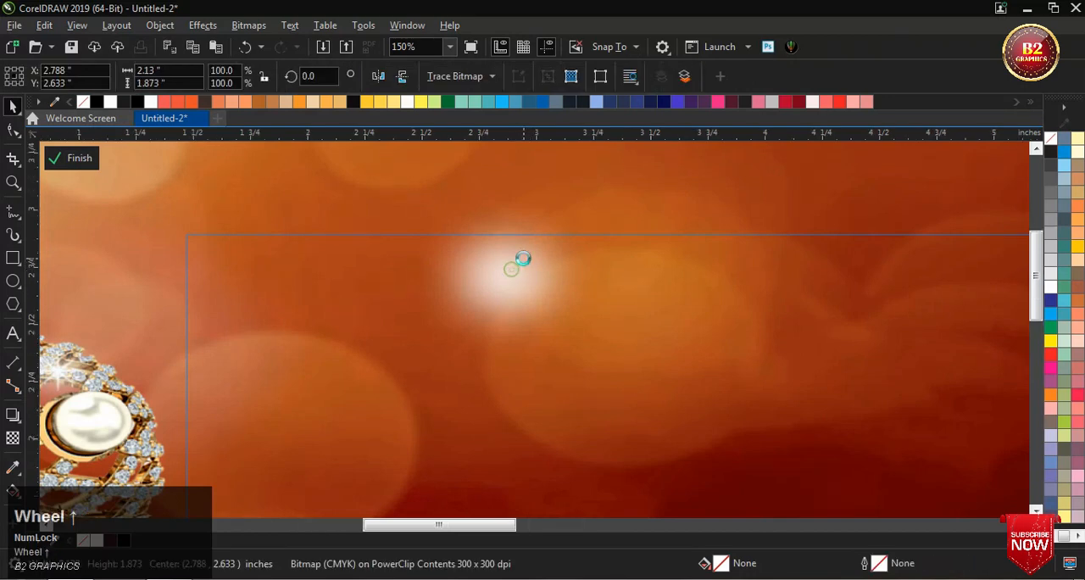
scroll(530, 256, "down", 1)
left_click_drag(632, 166, 622, 174)
scroll(541, 268, "up", 1)
left_click_drag(516, 283, 521, 274)
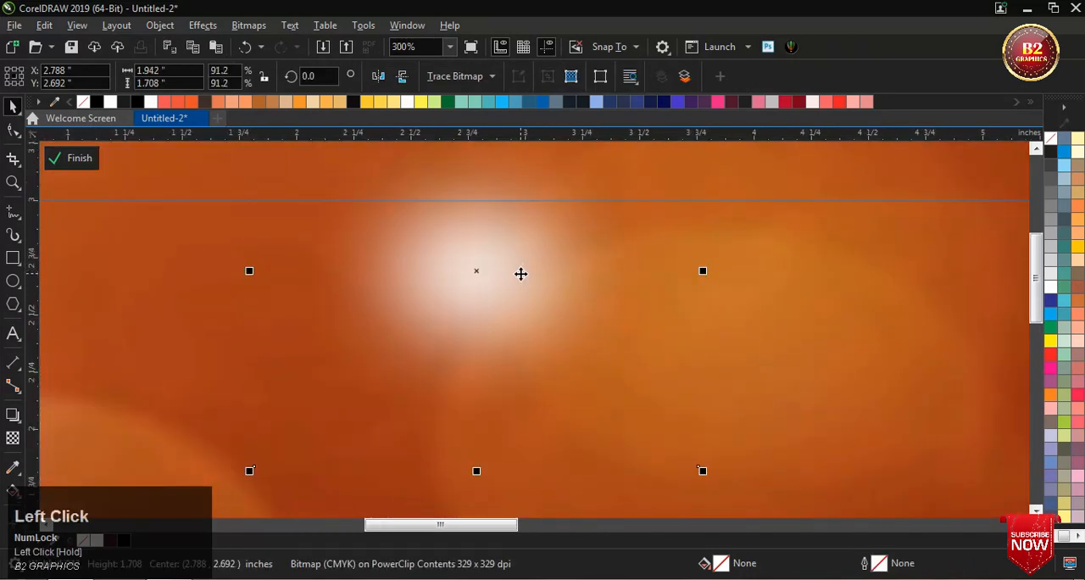
scroll(519, 278, "down", 1)
scroll(492, 225, "down", 2)
left_click(500, 224, "ctrl")
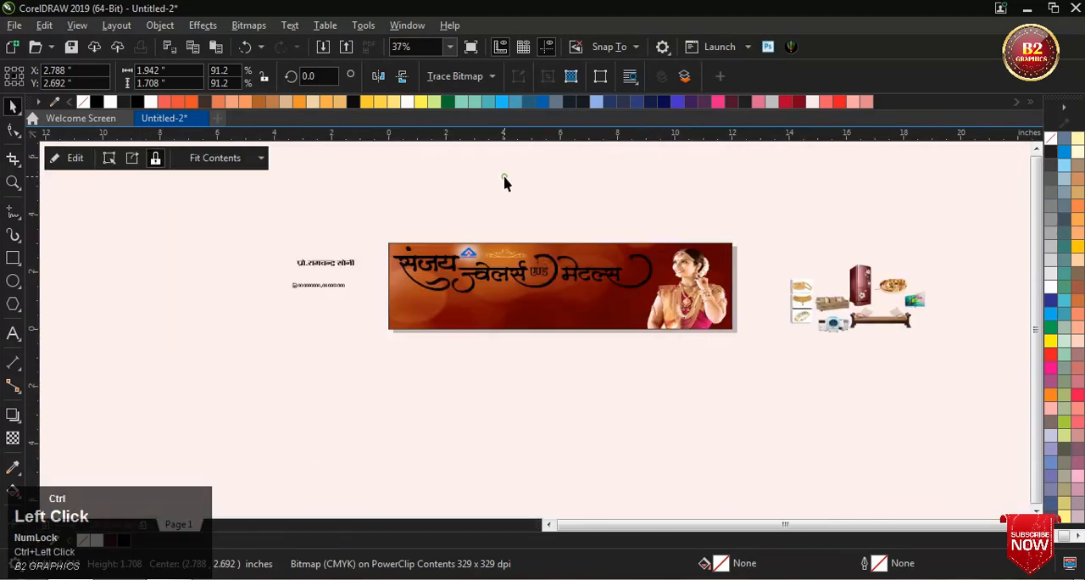
Step: Reopen the banner's PowerClip contents, lower the white glow by about 0.076 in and finish editing
scroll(473, 245, "up", 1)
scroll(472, 245, "up", 2)
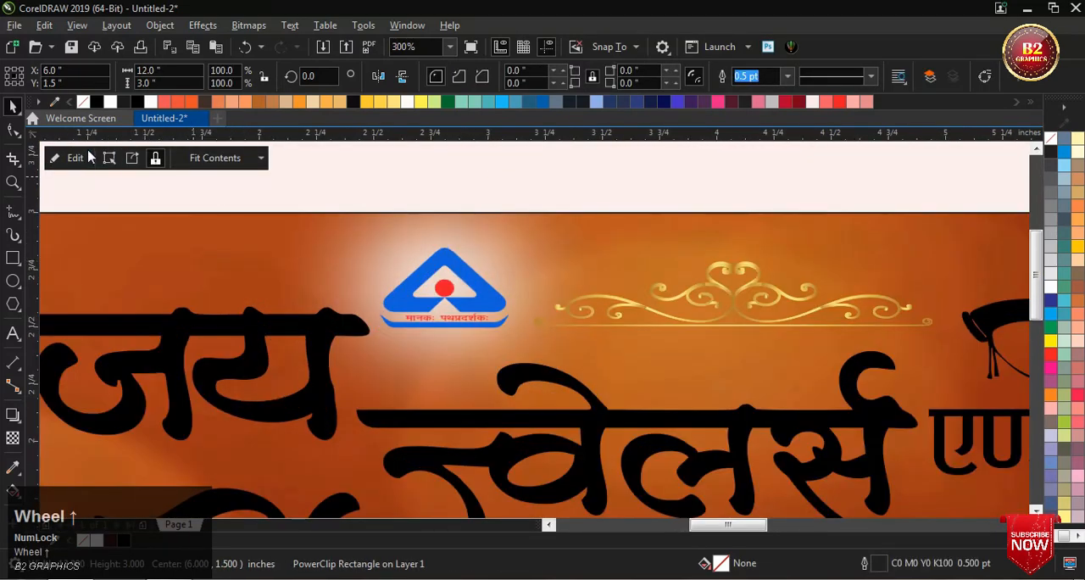
left_click(74, 159)
left_click(428, 294)
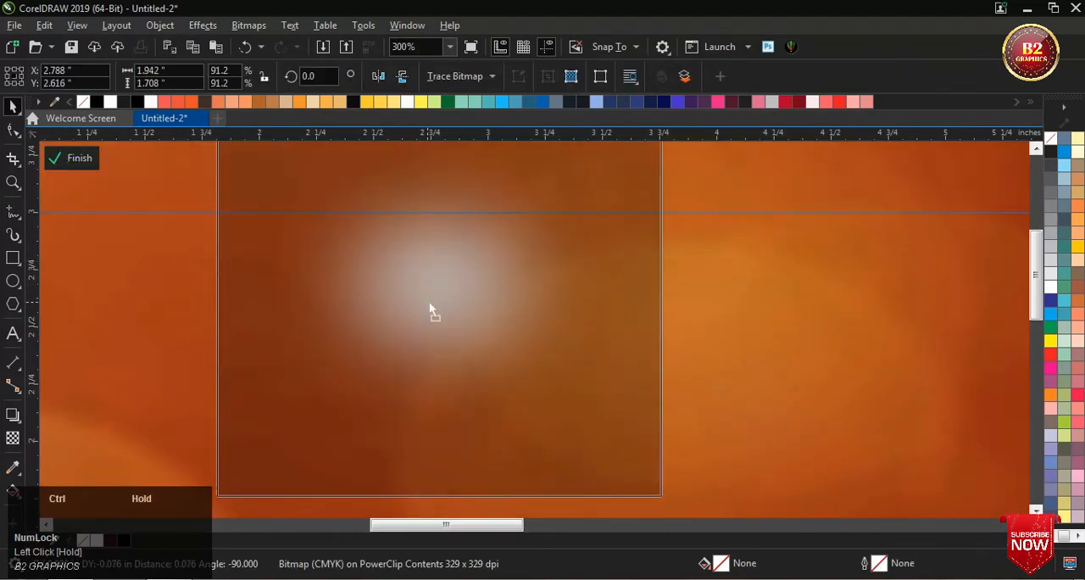
scroll(429, 302, "down", 1)
scroll(395, 309, "down", 1)
left_click(441, 262, "ctrl")
scroll(416, 288, "up", 2)
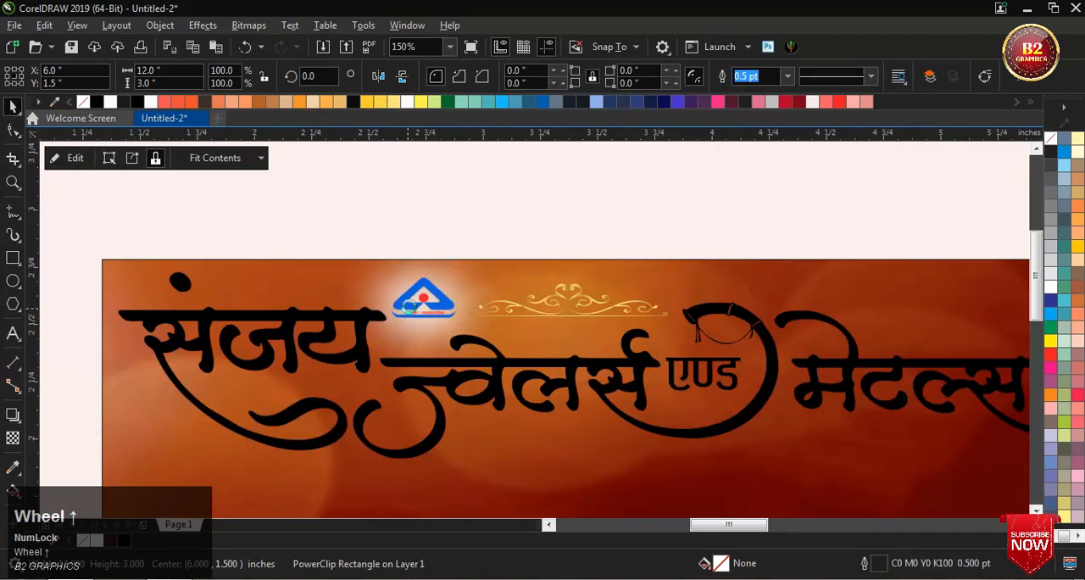
scroll(411, 302, "down", 1)
left_click(566, 208)
scroll(373, 271, "down", 1)
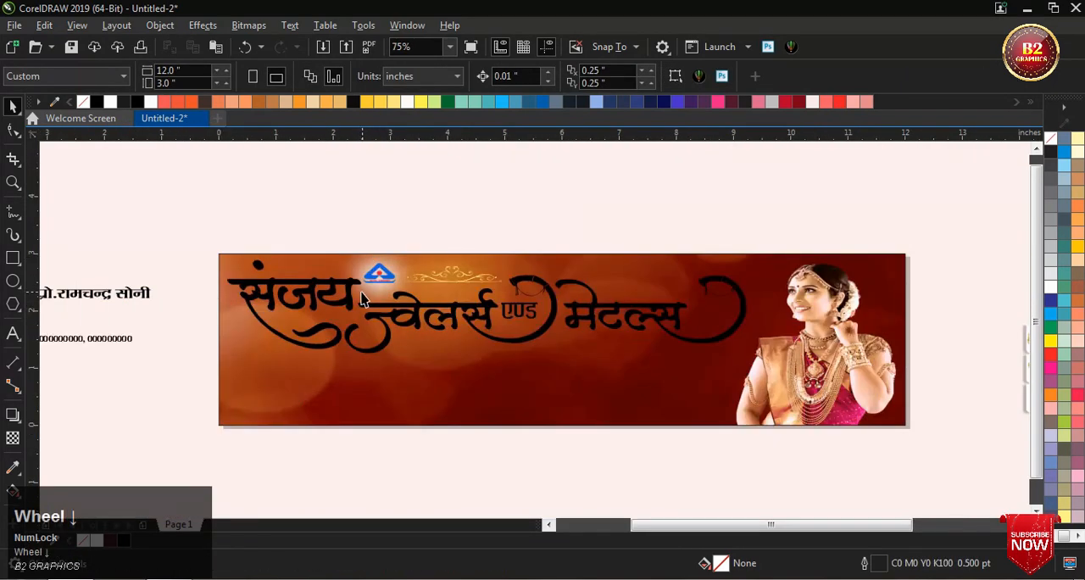
Step: Select the four shop-name words on the banner and group them
left_click(350, 298)
scroll(398, 309, "up", 1)
left_click(440, 323, "shift")
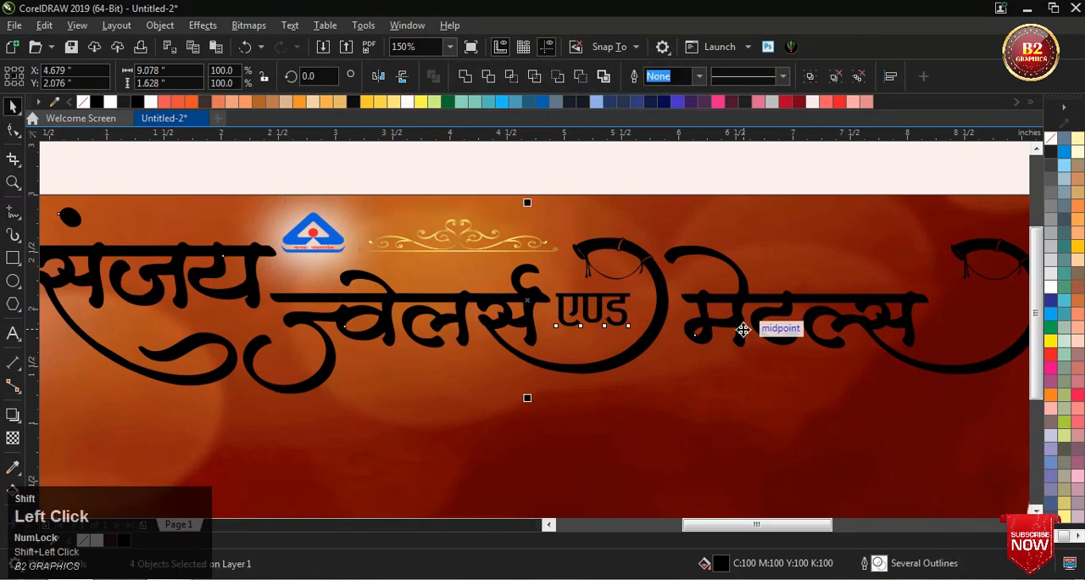
key("ctrl+g")
scroll(616, 322, "down", 1)
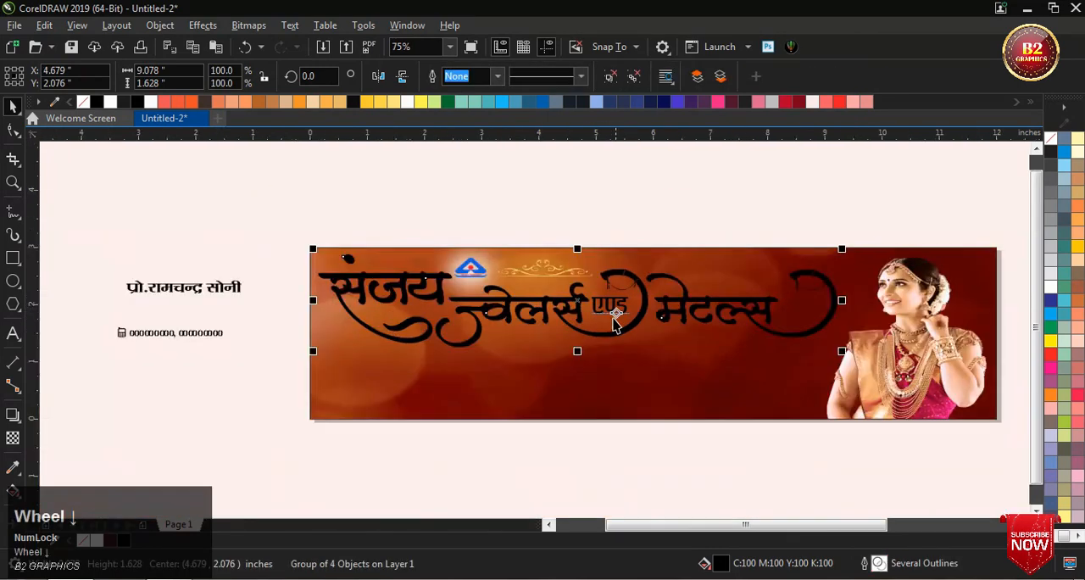
Step: Place a duplicate of the grouped shop-name lettering on the empty area above the banner
left_click_drag(570, 300, 397, 180)
right_click(397, 180)
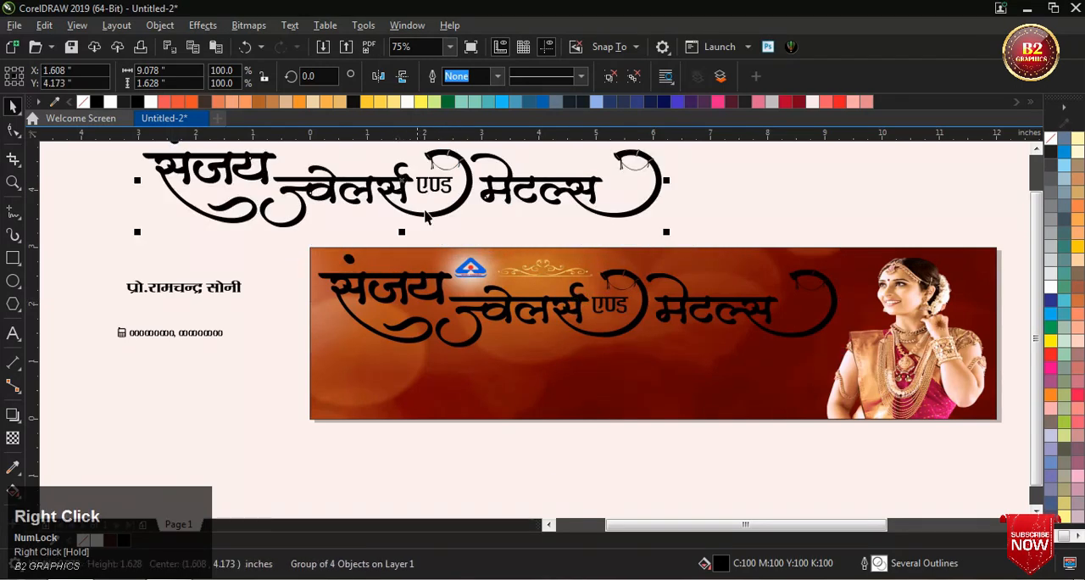
scroll(547, 292, "down", 1)
scroll(473, 221, "up", 1)
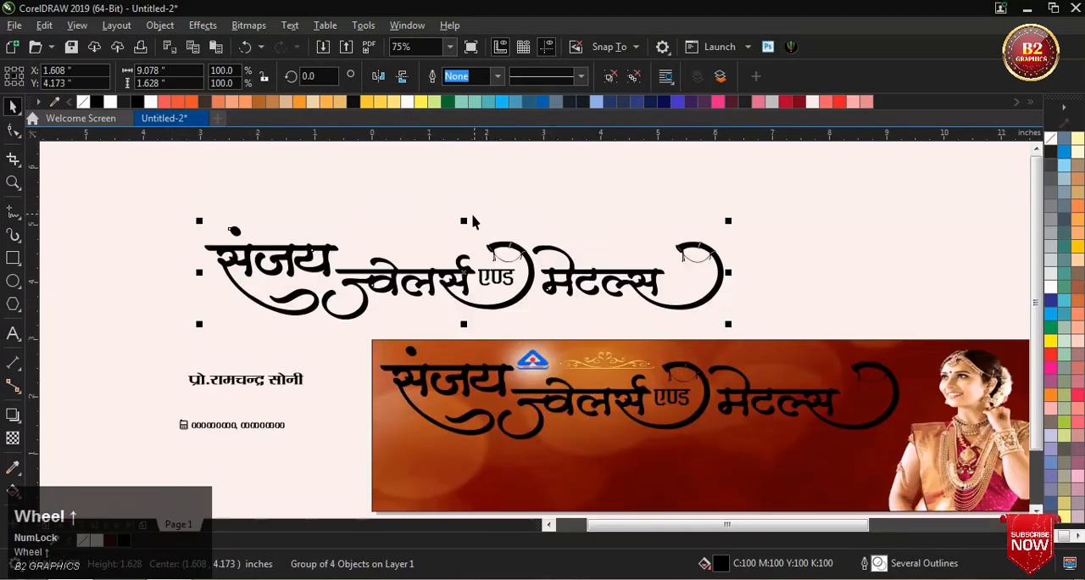
Step: Place a copy of the gold ornament above the duplicated lettering
left_click(599, 374)
left_click_drag(599, 374, 328, 227)
right_click(328, 227)
scroll(328, 227, "up", 2)
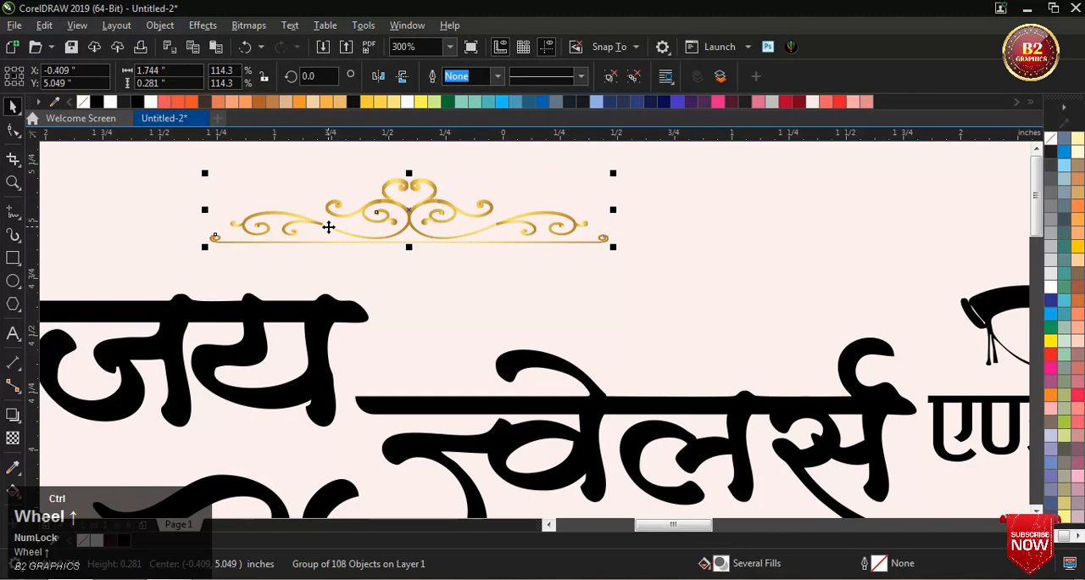
scroll(331, 245, "down", 1)
Step: Ungroup the duplicated shop-name lettering into its separate words and clear the selection
left_click(337, 292)
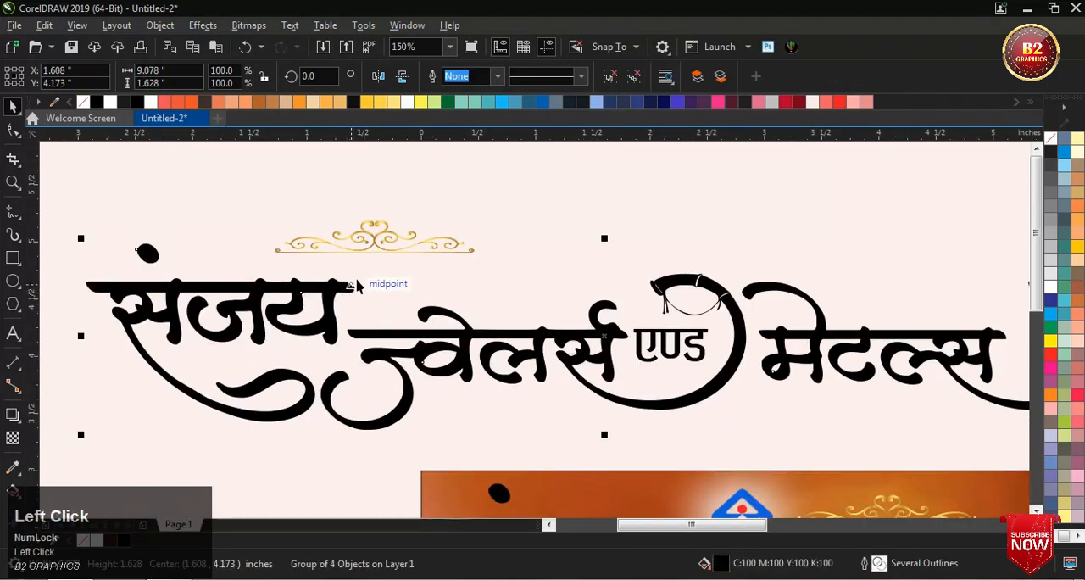
scroll(365, 262, "down", 1)
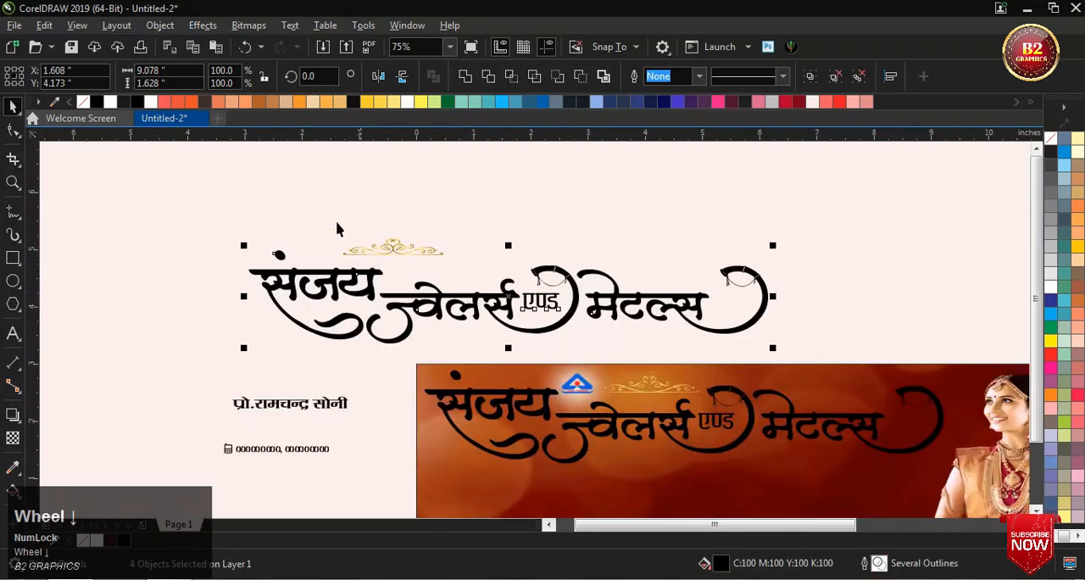
left_click(302, 211)
Step: Copy the ornament's gold fountain fill onto the first word of the duplicated lettering and its dot
scroll(374, 256, "up", 2)
scroll(373, 255, "up", 1)
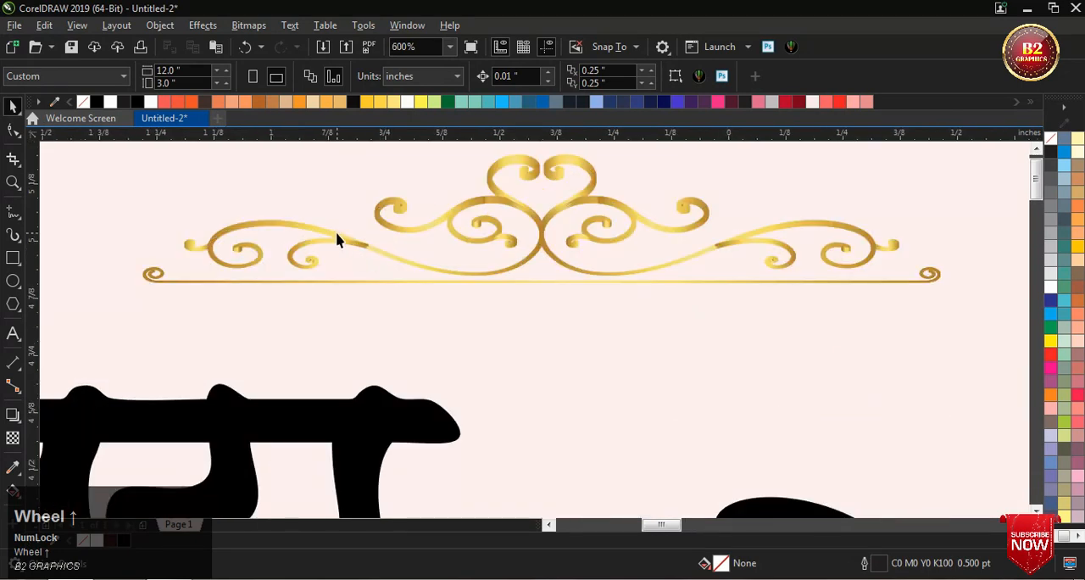
left_click_drag(358, 327, 358, 409)
scroll(512, 369, "down", 2)
scroll(270, 348, "up", 1)
scroll(269, 354, "up", 1)
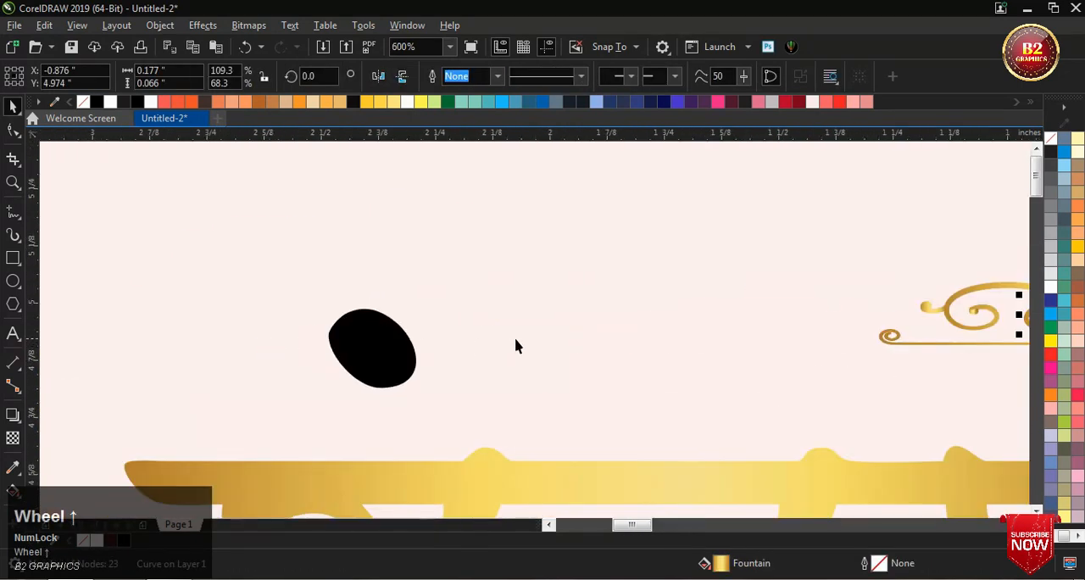
left_click_drag(455, 486, 361, 352)
scroll(219, 298, "down", 2)
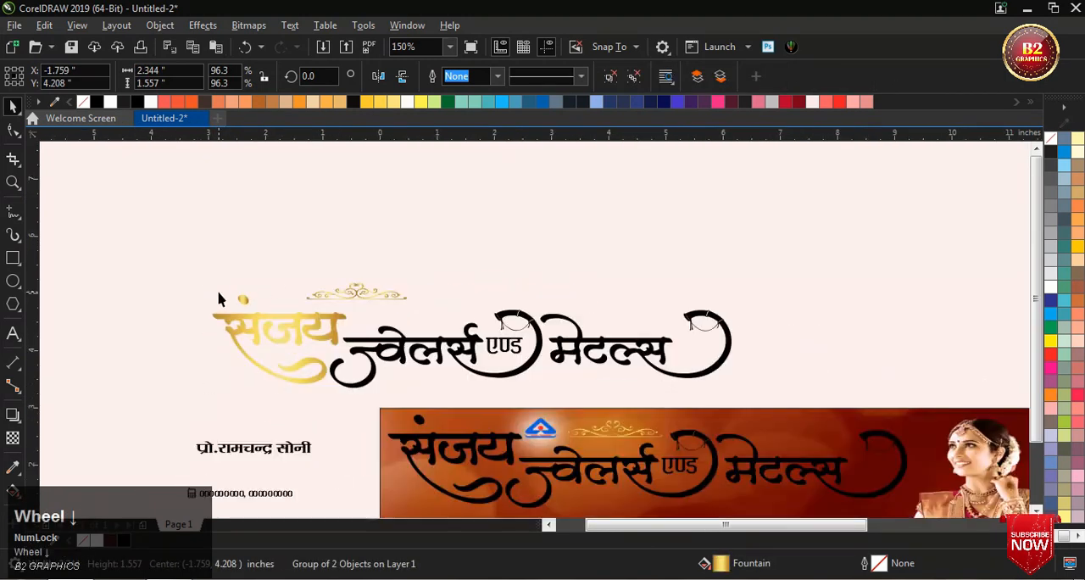
Step: Copy the ornament's gold fountain fill onto the second word of the duplicated lettering, ज्वेलर्स, and clear the selection
scroll(387, 339, "up", 1)
mouse_move(222, 321)
left_mouse_down()
mouse_move(328, 347)
mouse_move(211, 328)
left_mouse_up()
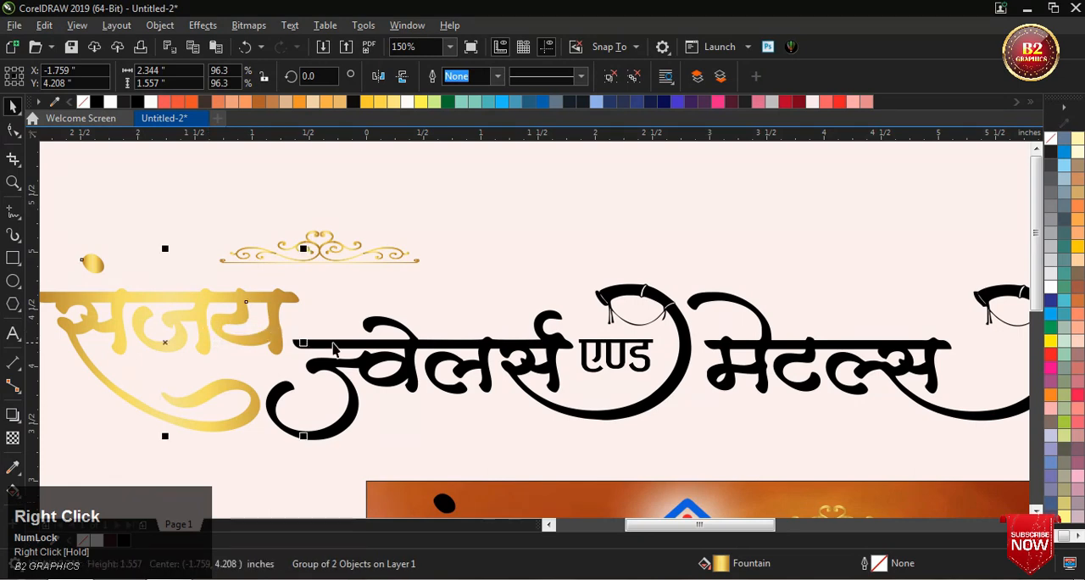
scroll(342, 347, "up", 1)
left_click_drag(297, 164, 398, 307)
left_click_drag(457, 341, 458, 341)
scroll(218, 311, "down", 2)
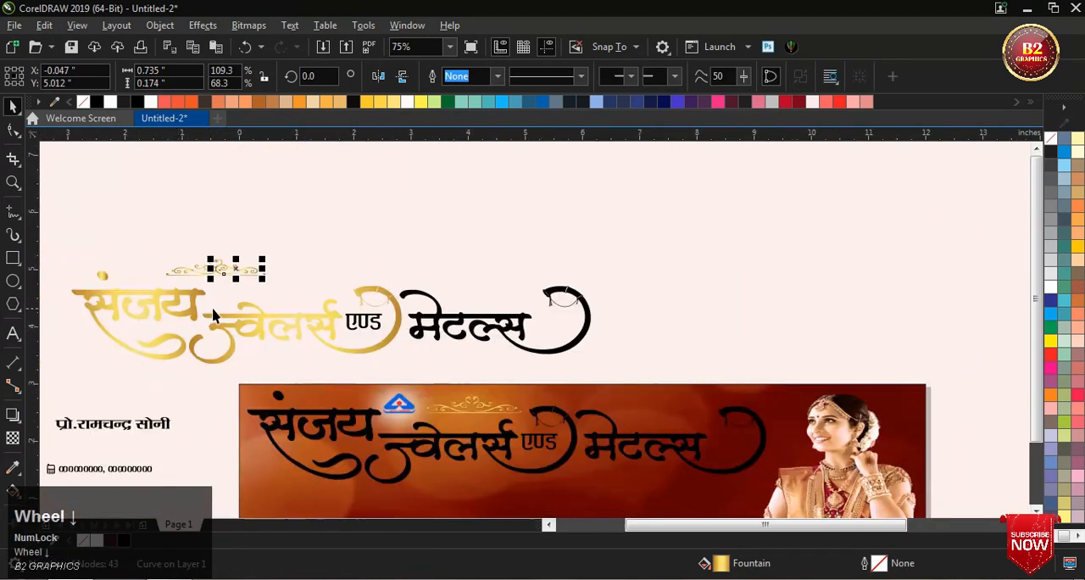
scroll(155, 249, "up", 1)
scroll(208, 222, "down", 1)
scroll(118, 224, "up", 1)
left_click(118, 224)
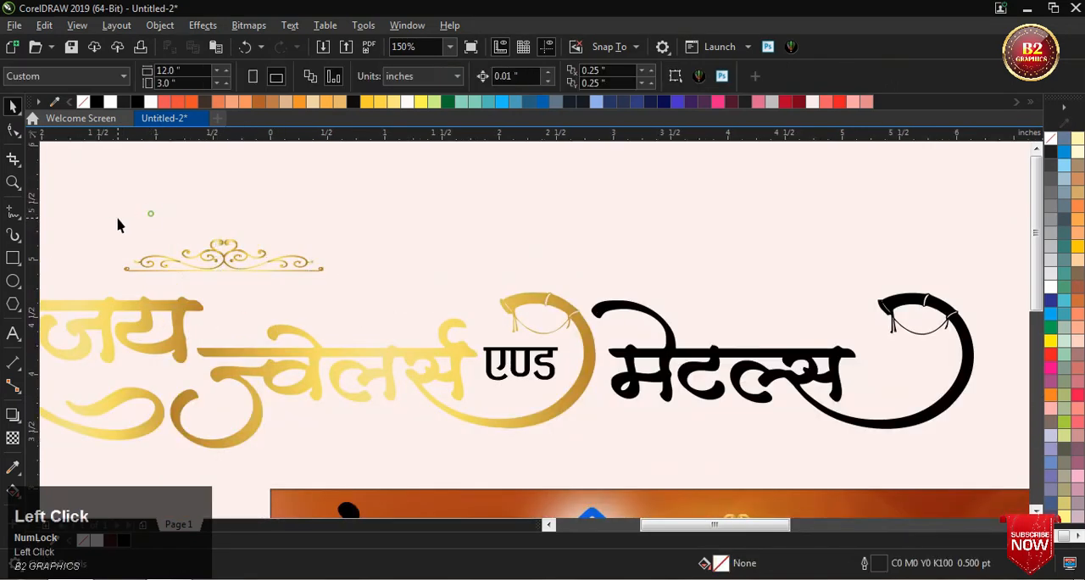
Step: Move the ornament copy above the word मेटल्स in the duplicated lettering and clear the selection
left_click_drag(428, 298, 429, 298)
left_click_drag(223, 254, 650, 269)
scroll(687, 312, "up", 1)
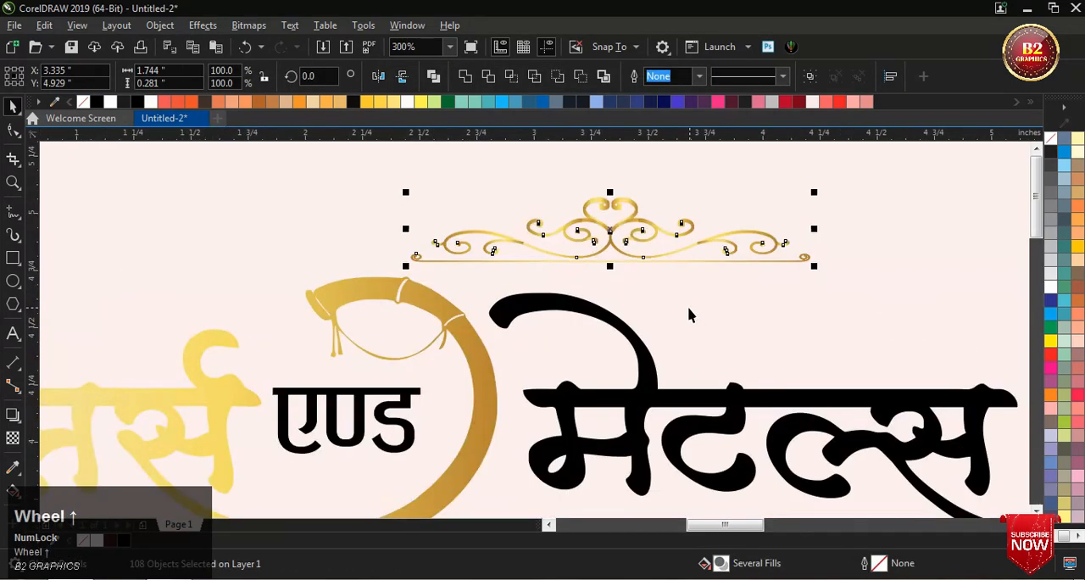
left_click(630, 288)
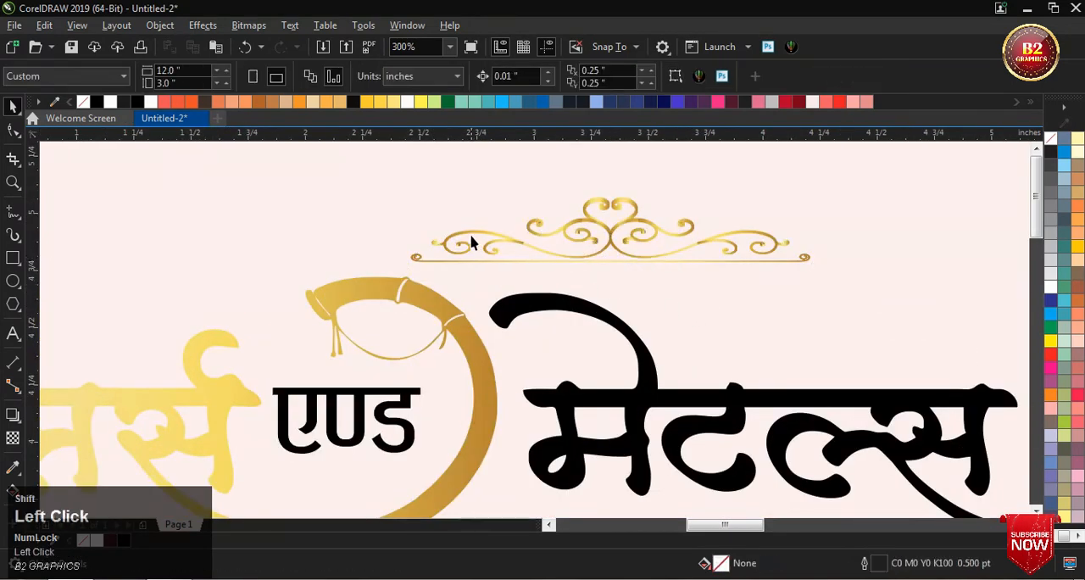
Step: Copy the ornament's gold fountain fill onto the words एण्ड and मेटल्स of the duplicated lettering
left_click_drag(471, 229, 402, 398)
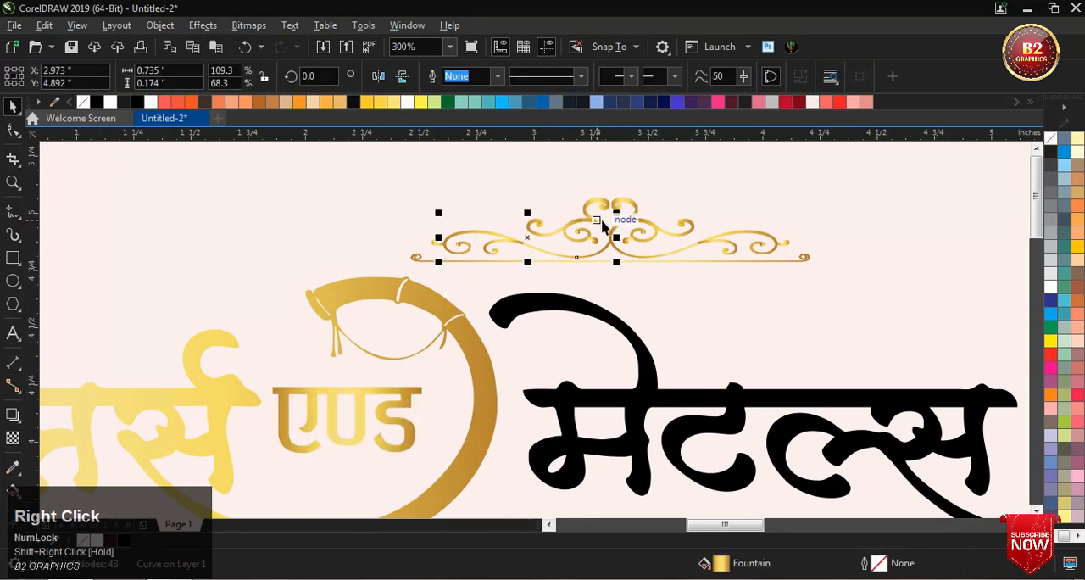
left_click_drag(589, 229, 637, 395)
scroll(595, 276, "down", 2)
Step: Delete the ornament copy above the gold lettering
left_click(536, 201)
mouse_move(464, 201)
left_mouse_down()
mouse_move(777, 295)
mouse_move(746, 270)
left_mouse_up()
left_click(744, 266)
scroll(452, 266, "down", 2)
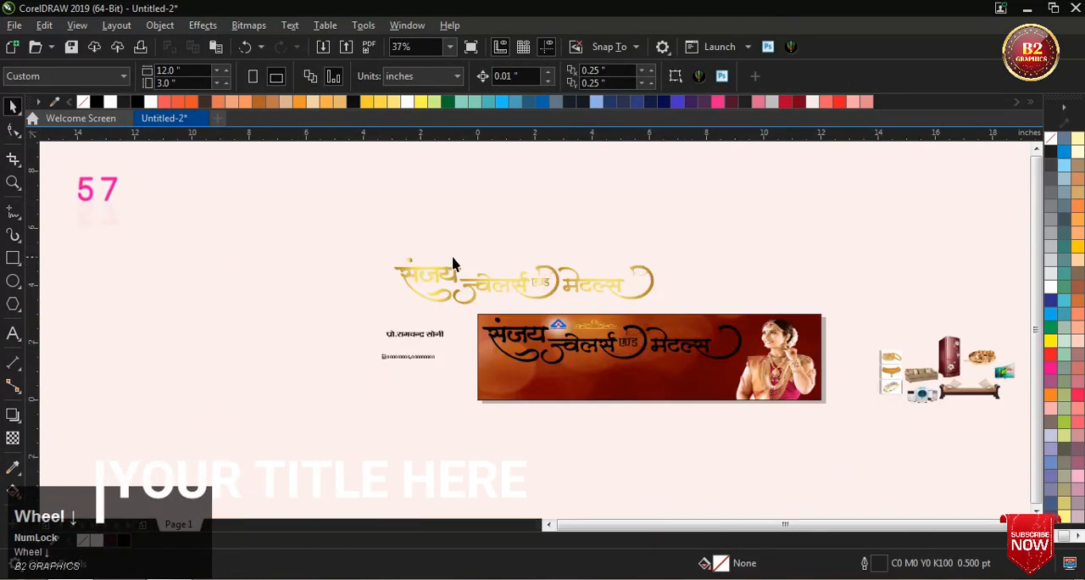
Step: Group all the words of the gold-filled shop-name lettering above the banner
scroll(334, 235, "up", 1)
left_click_drag(245, 229, 906, 364)
key("ctrl+g")
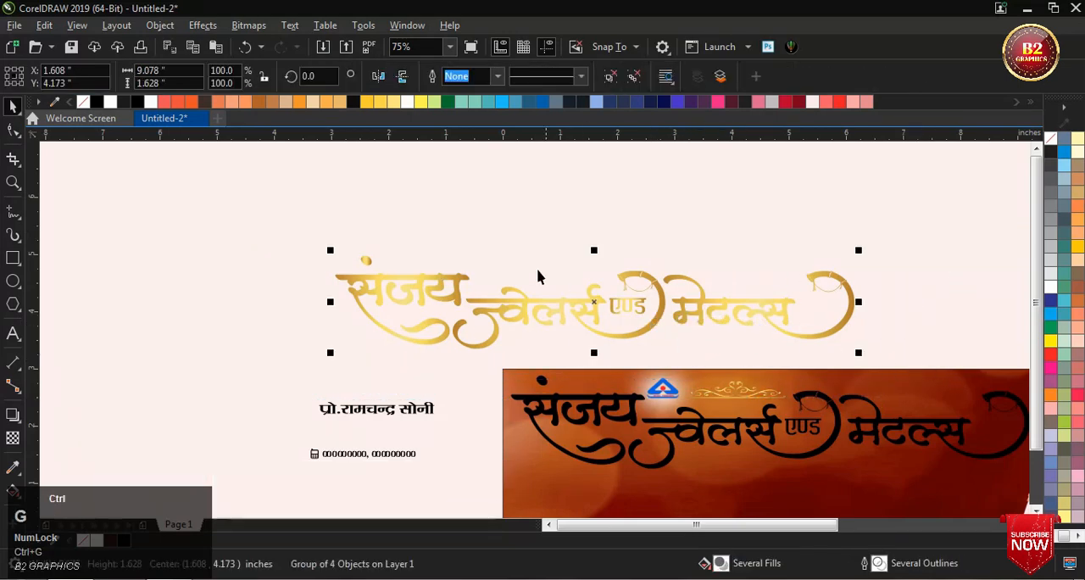
scroll(690, 343, "down", 1)
scroll(640, 317, "up", 1)
Step: Give the black shop-name lettering on the banner a 2.5-point outline colored C100 M100 Y100 K100
left_click(639, 312)
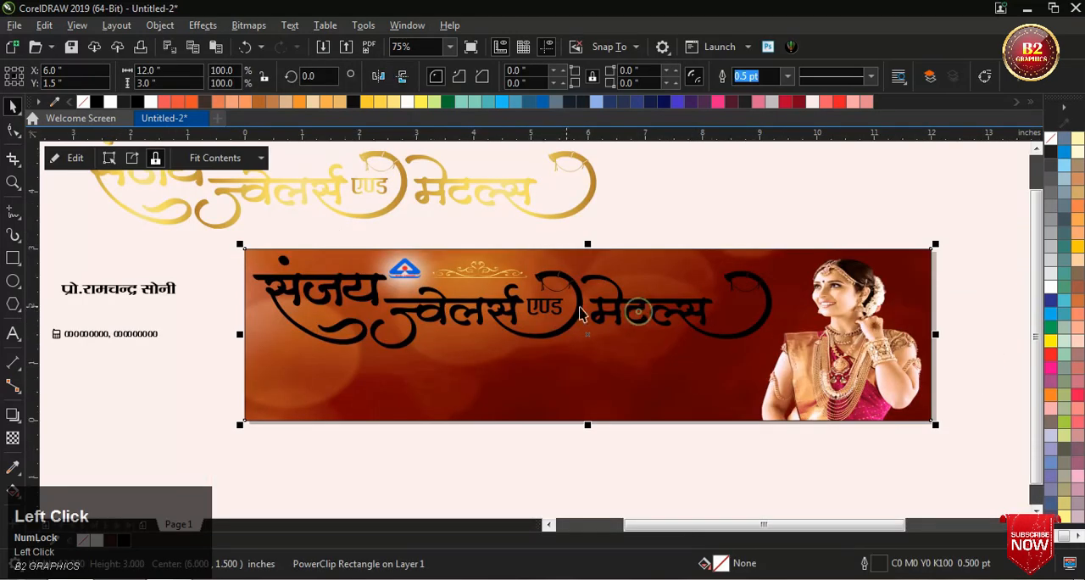
left_click(553, 320)
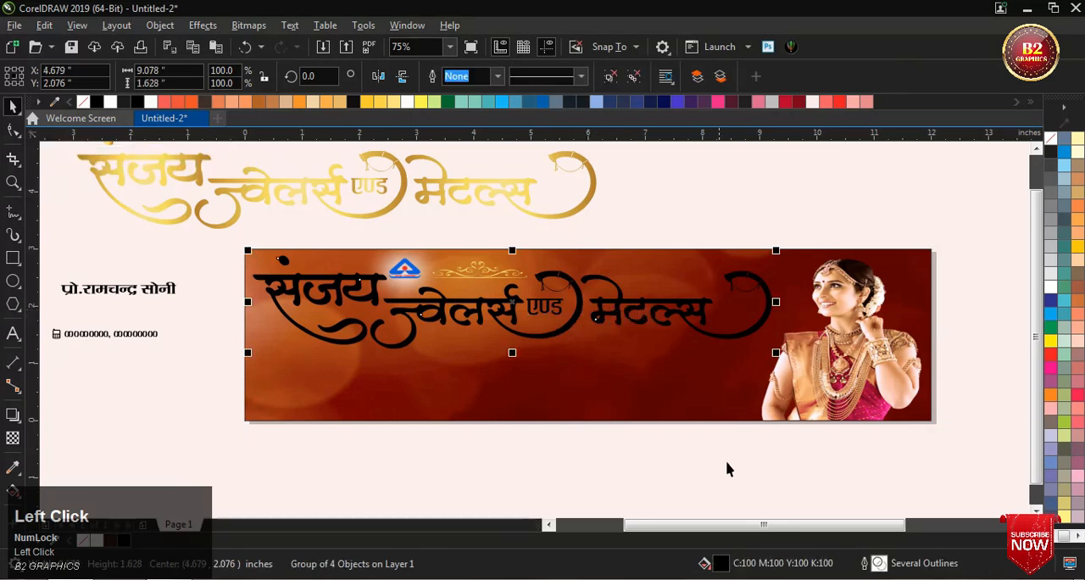
double_click(879, 564)
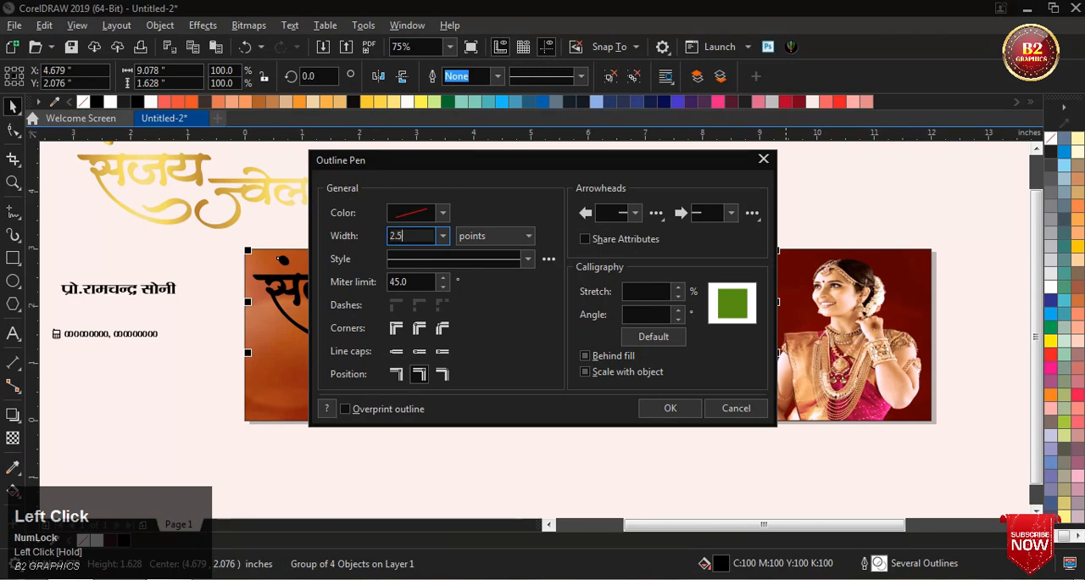
left_click(442, 214)
left_click_drag(434, 378, 503, 397)
left_click(564, 296)
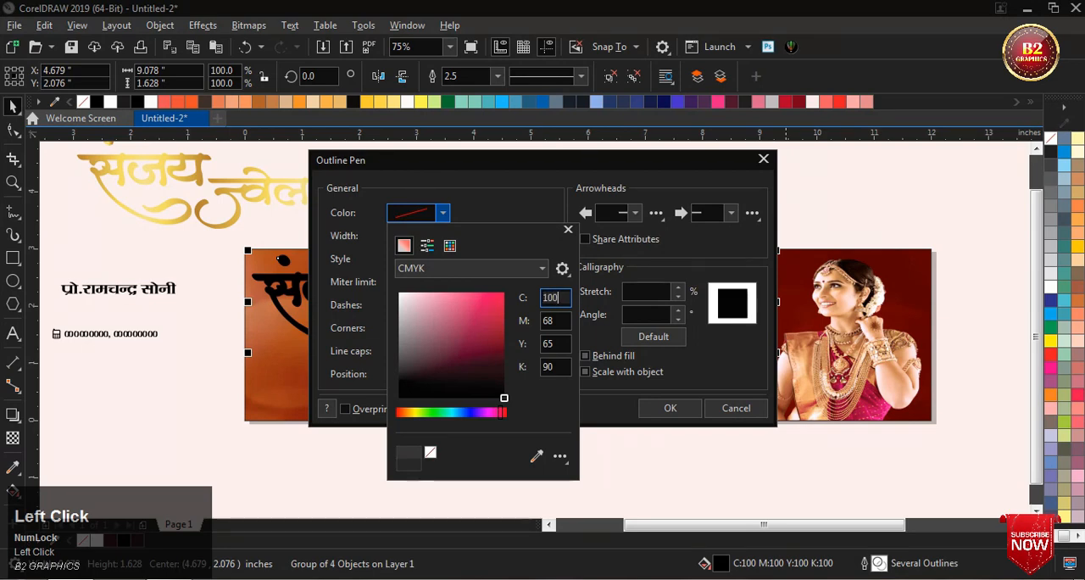
key("Tab")
type("100")
key("Tab")
type("100")
key("Tab")
type("10")
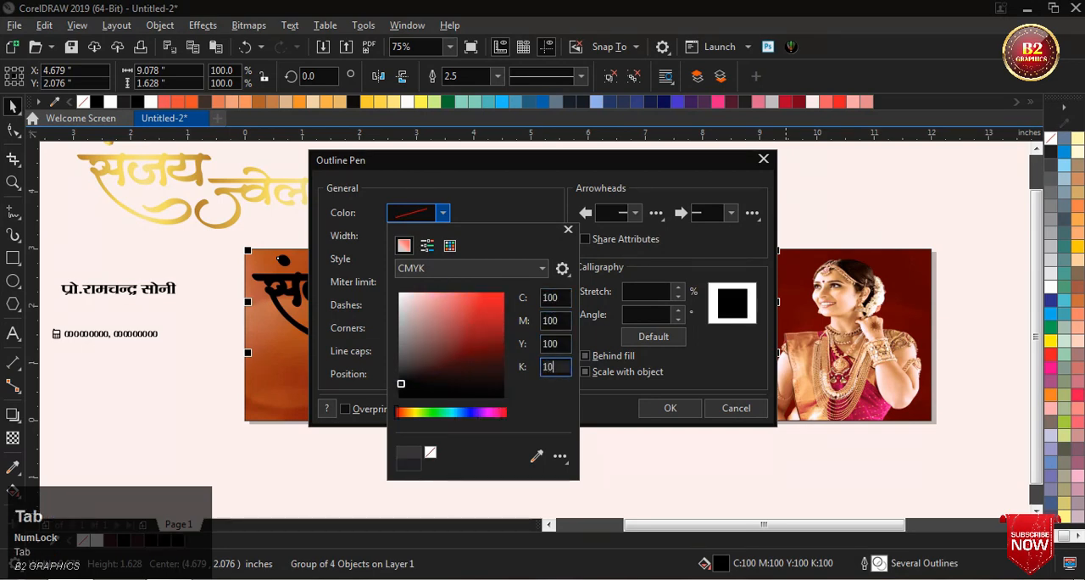
left_click(611, 461)
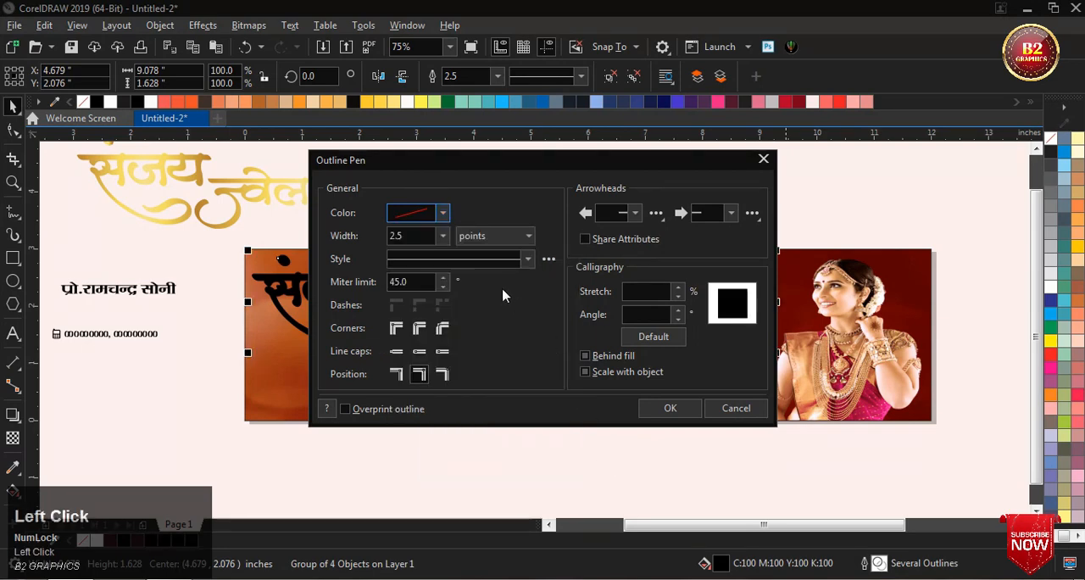
Step: Set the lettering outline to rounded corners, behind the fill and scaling with the object, and apply the outline settings
left_click(419, 328)
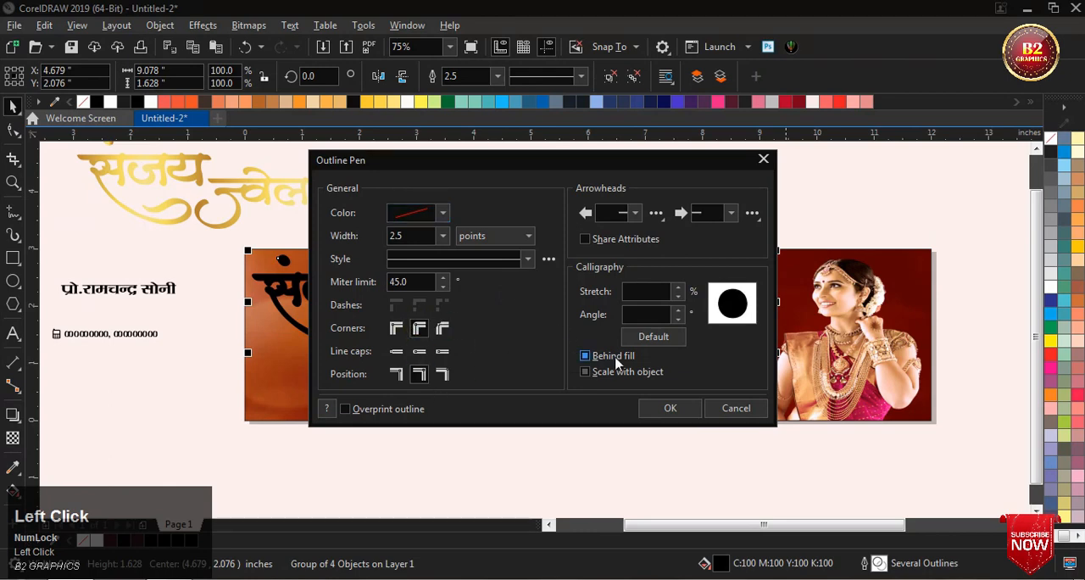
left_click(585, 375)
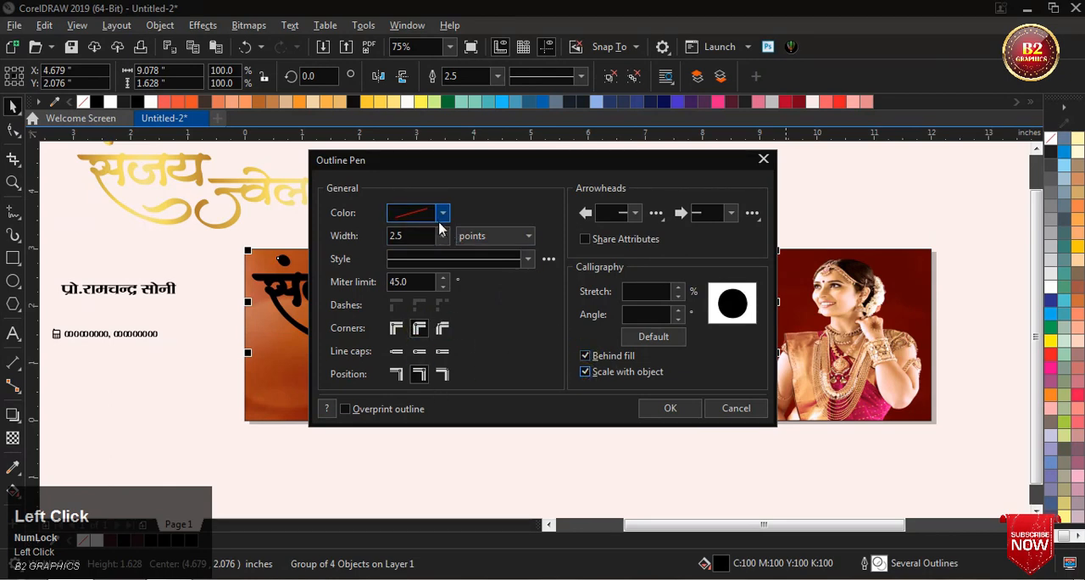
left_click(441, 215)
left_click(479, 219)
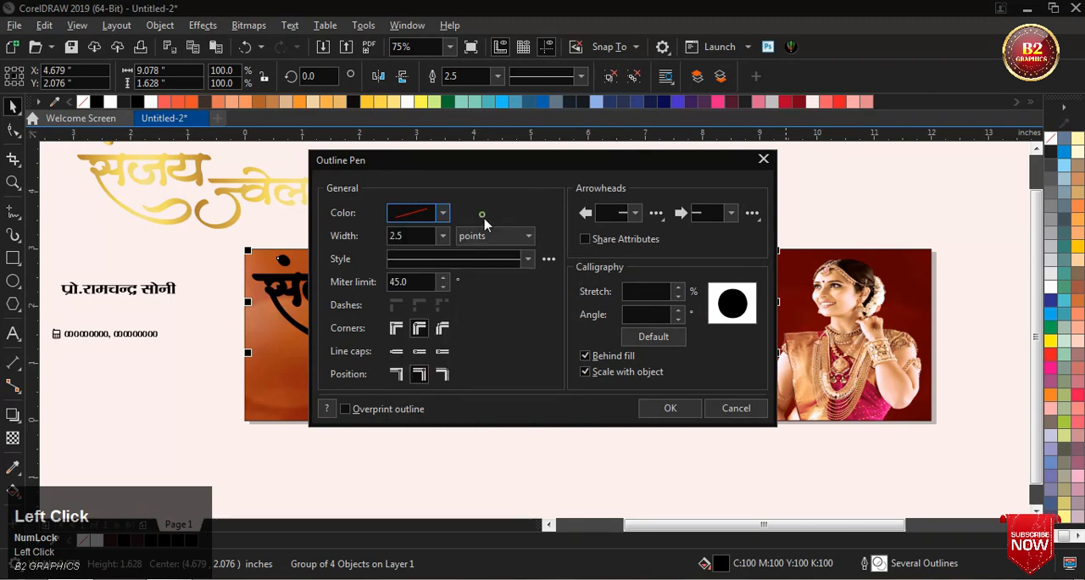
left_click(650, 404)
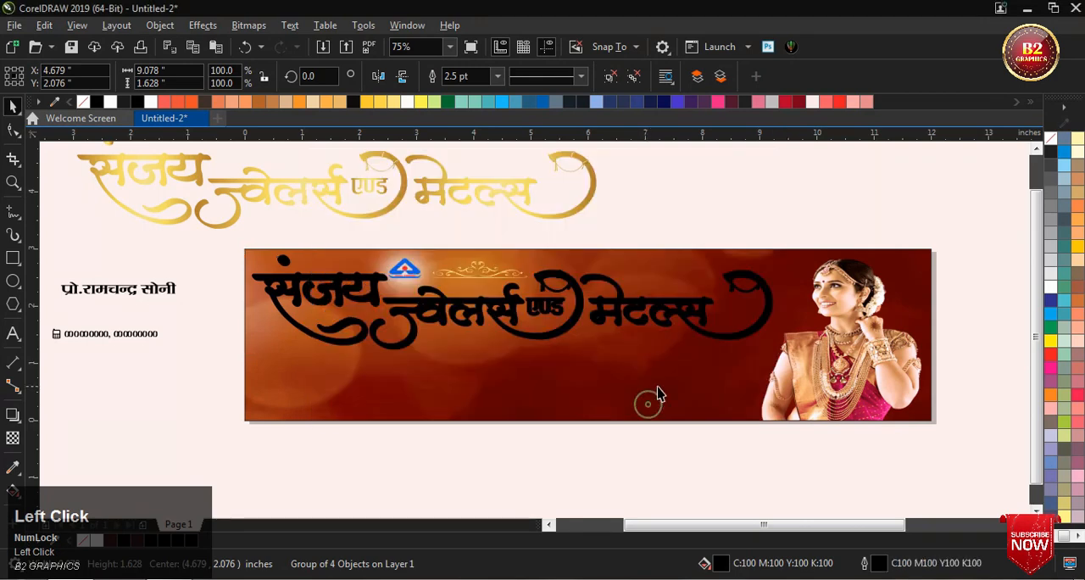
Step: Place the gold lettering group over the black outlined lettering on the banner, shifted slightly sideways to X 4.704 in
left_click(1077, 538)
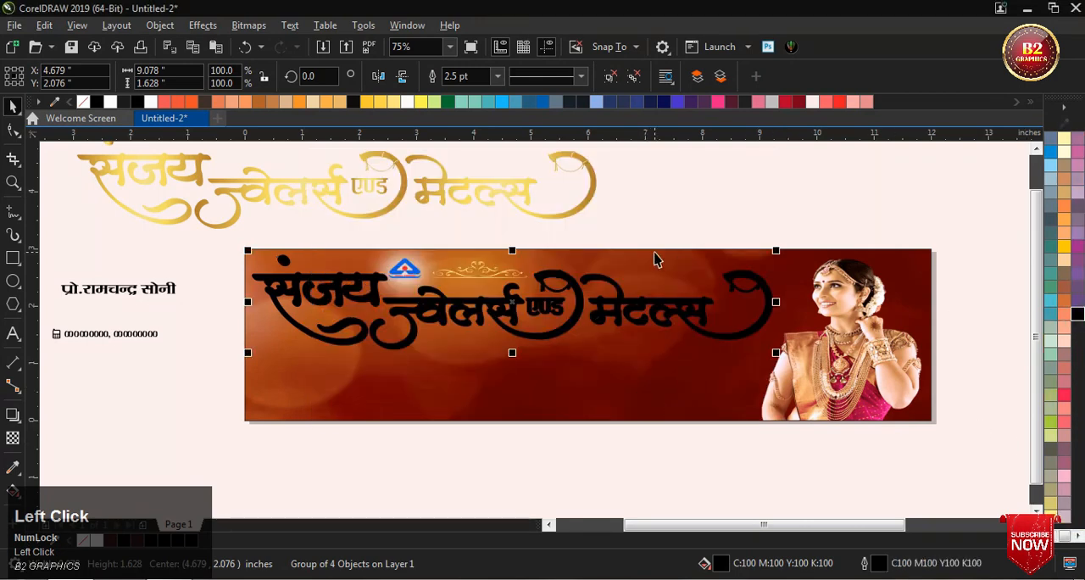
left_click(650, 194)
left_click(446, 195)
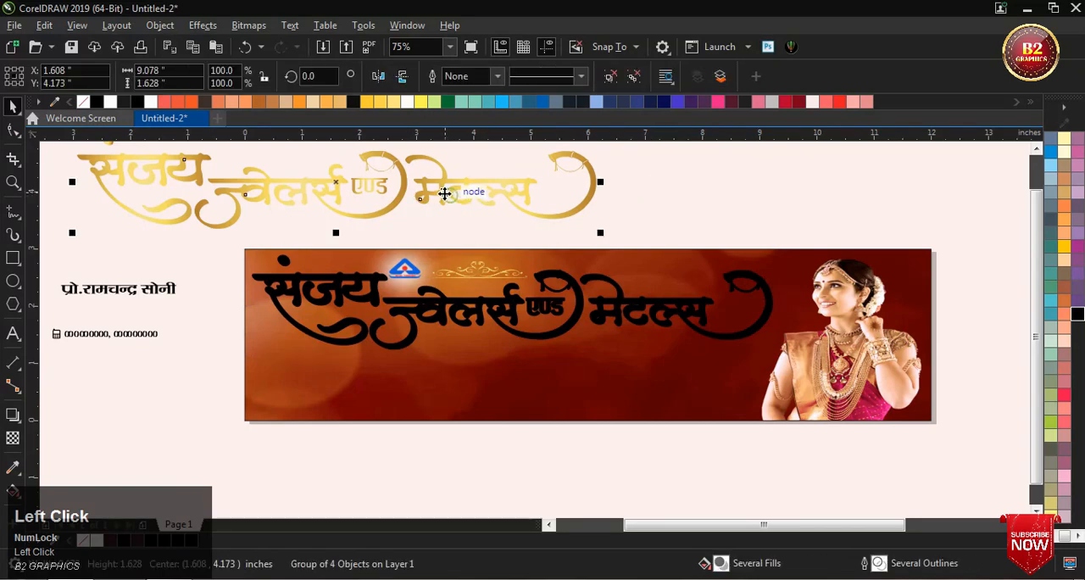
left_click_drag(343, 191, 510, 309)
scroll(276, 282, "up", 4)
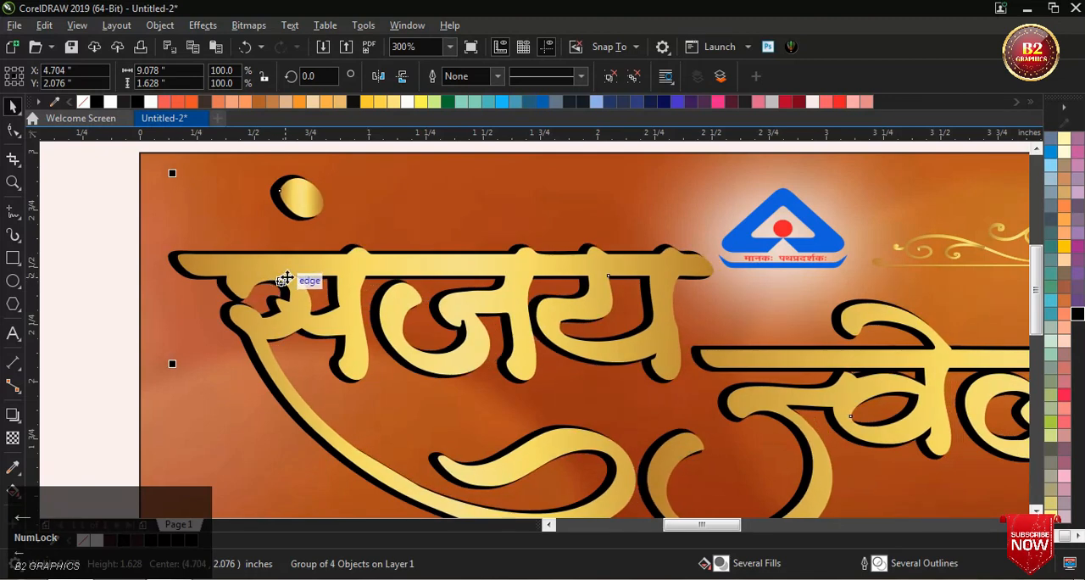
Step: Nudge the gold lettering group down to Y 2.056 in over the black lettering and clear the selection
scroll(288, 289, "down", 2)
scroll(290, 290, "down", 1)
scroll(597, 293, "up", 1)
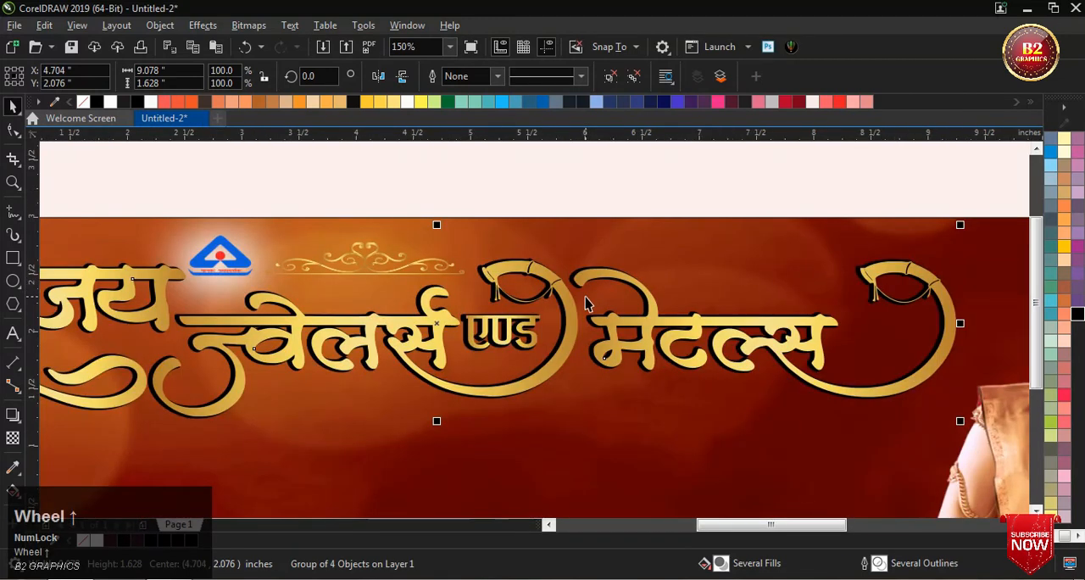
key("Down")
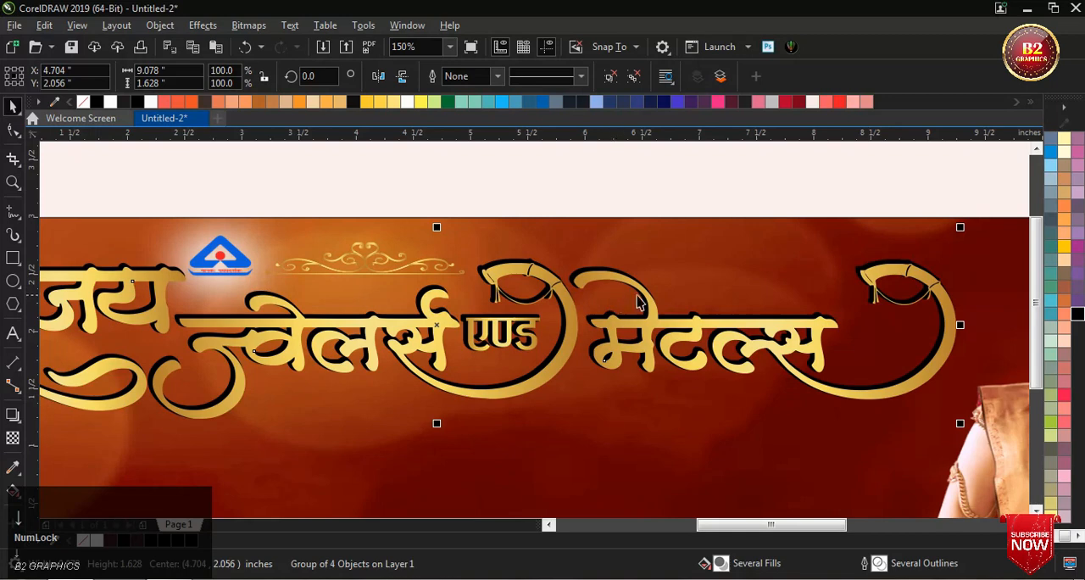
scroll(637, 301, "down", 1)
scroll(628, 307, "up", 1)
scroll(627, 307, "down", 1)
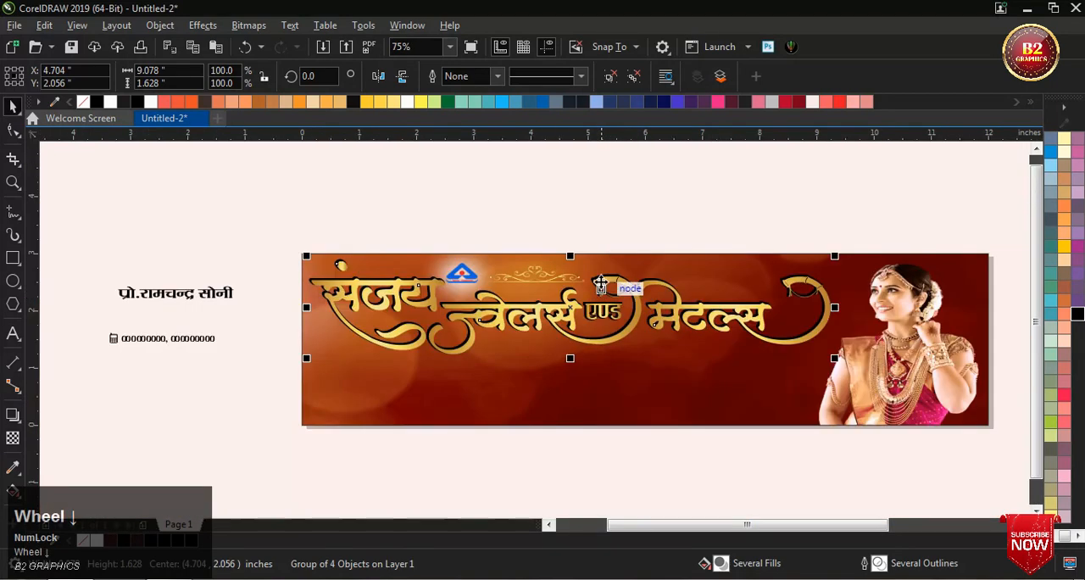
left_click(599, 203)
Step: Move all the product pictures from the right of the banner to below the contact text on its left and bring them to the front
scroll(452, 274, "down", 1)
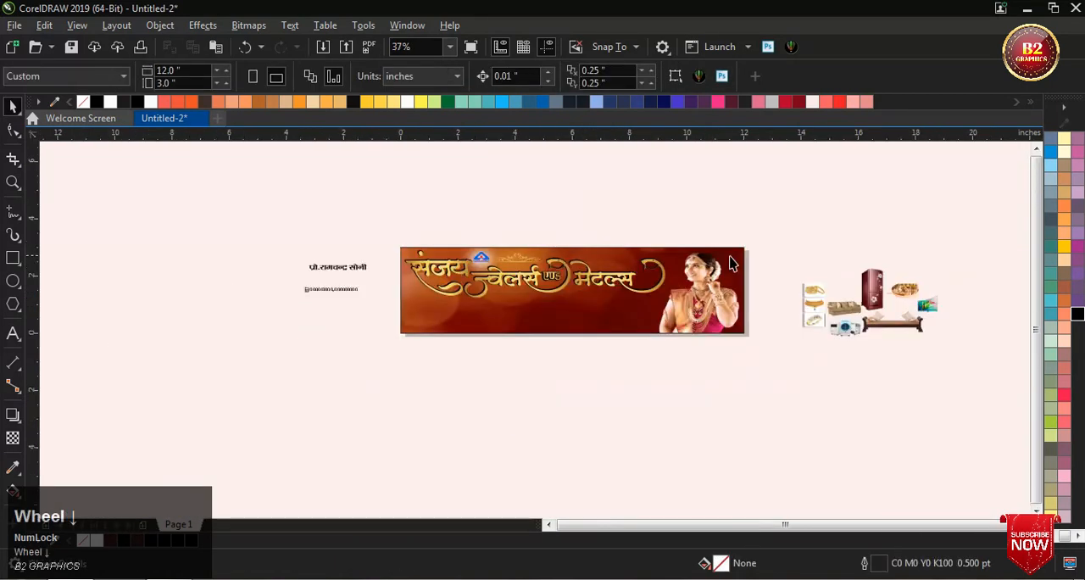
left_click(788, 247)
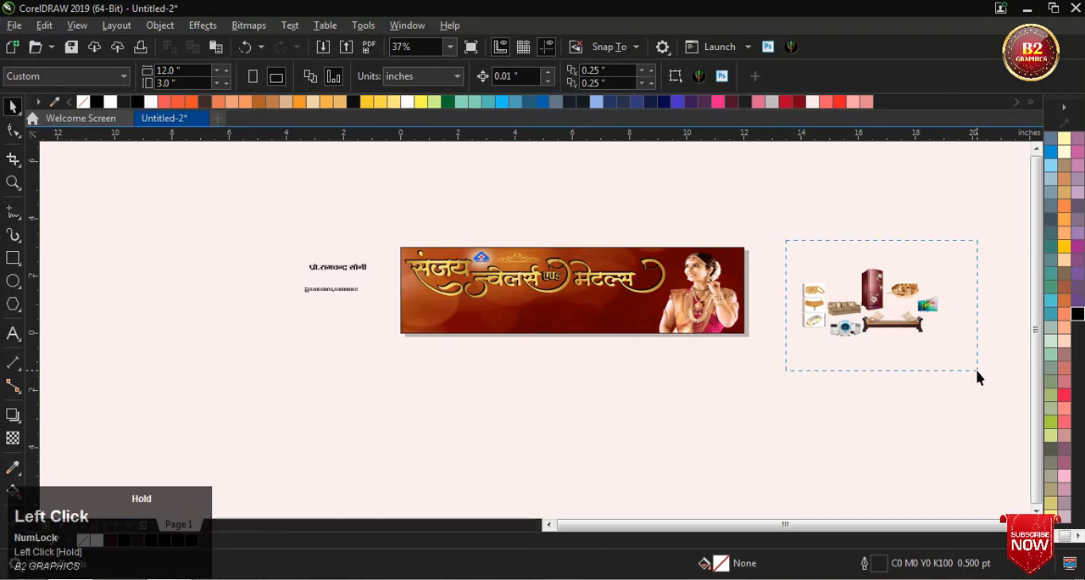
left_click_drag(977, 377, 976, 373)
left_click_drag(874, 303, 326, 329)
scroll(329, 328, "up", 2)
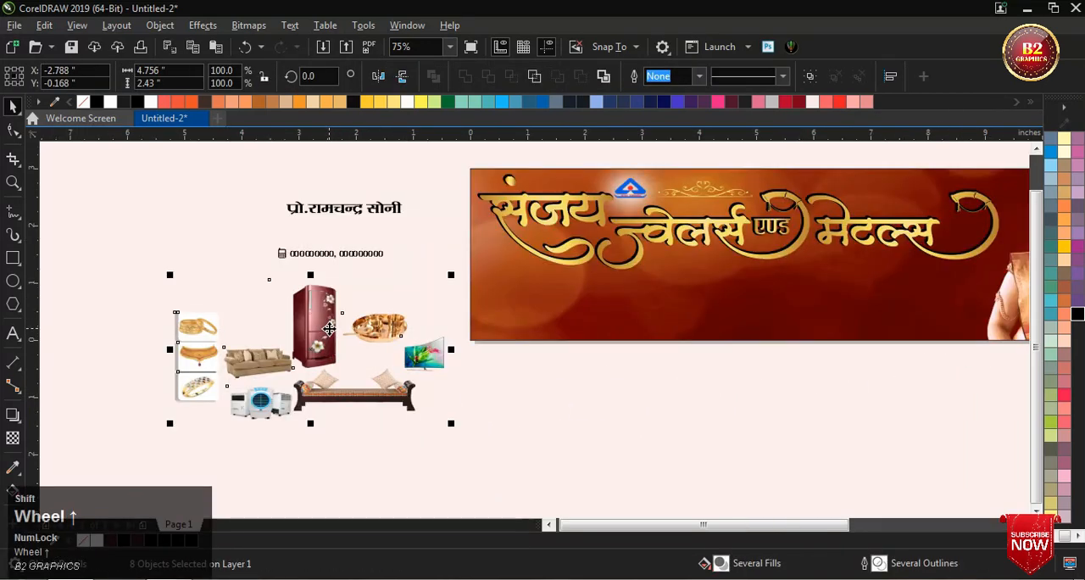
key("shift+Page_Up")
left_click(213, 283)
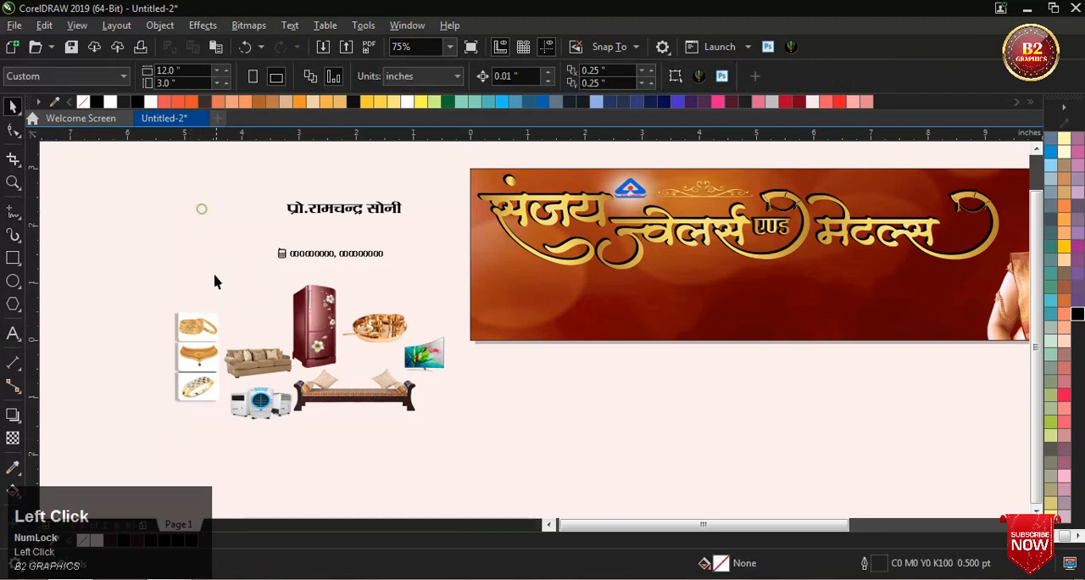
Step: Place the jewellery pictures in the banner's lower-left corner and the sofa picture beside them, about 1.95 × 0.88 in
left_click_drag(188, 356, 471, 295)
left_click(236, 282)
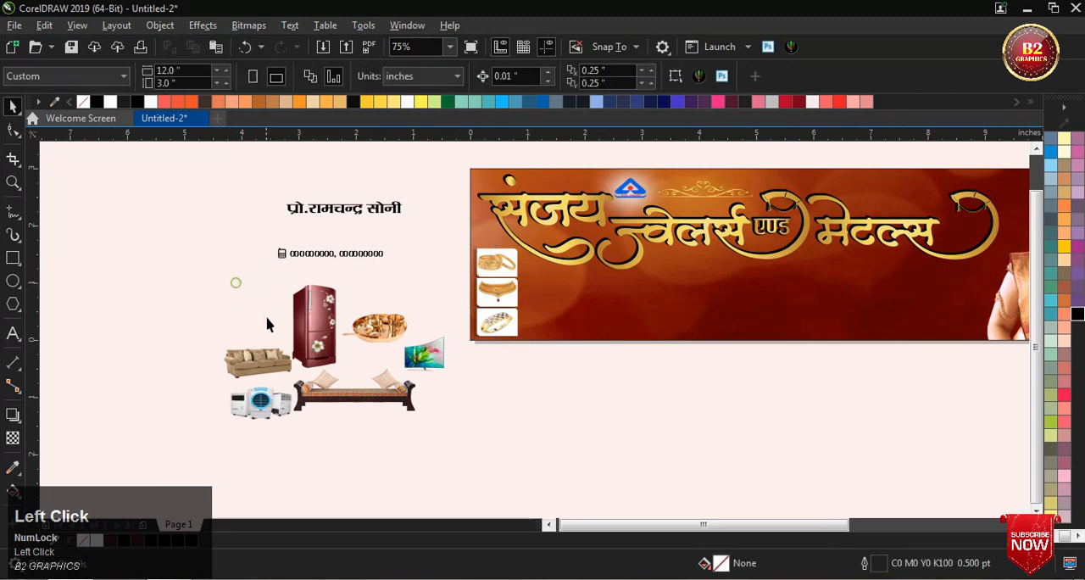
left_click_drag(268, 359, 685, 276)
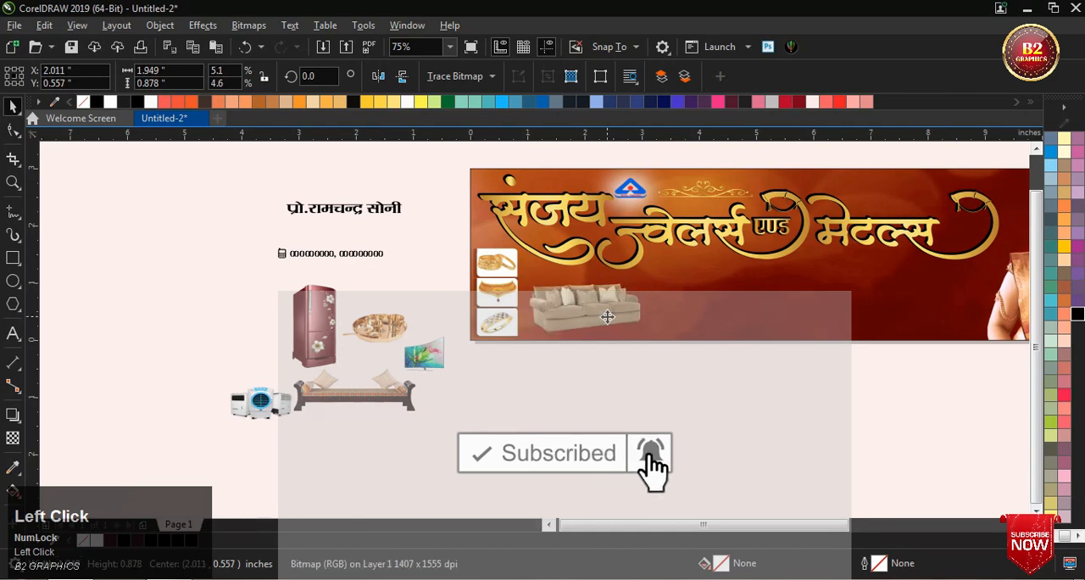
left_click_drag(608, 318, 605, 320)
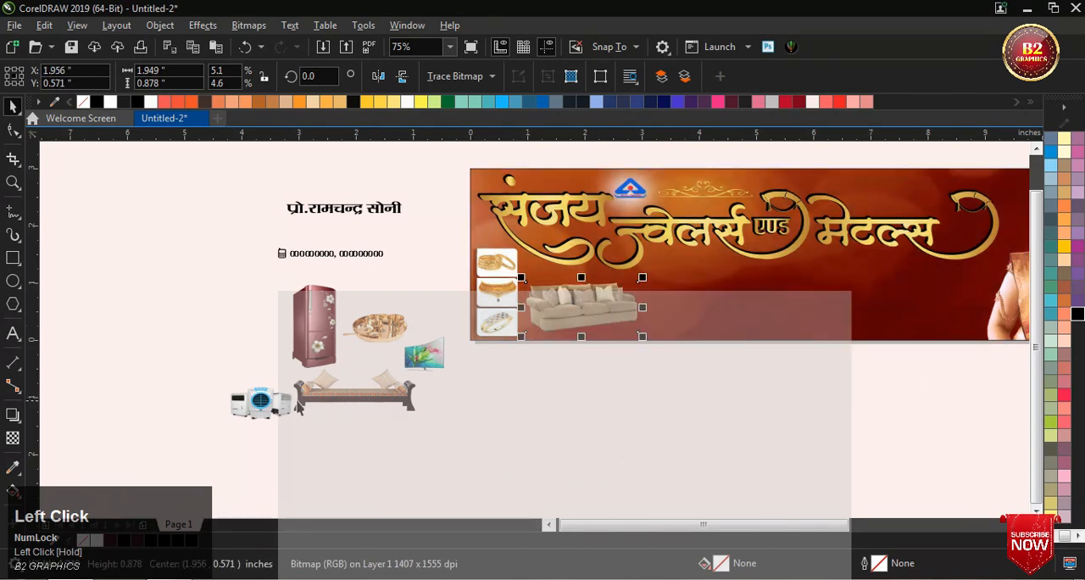
Step: Place the air cooler picture to the right of the sofa and enlarge it to about 2.33 × 1.13 in
left_click_drag(296, 407, 683, 315)
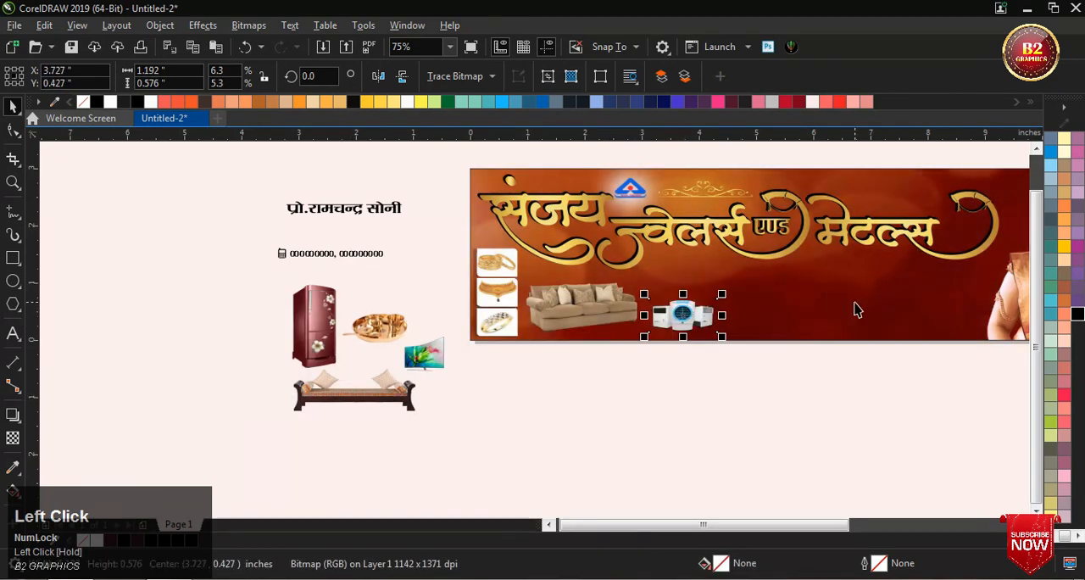
scroll(855, 309, "up", 2)
left_click_drag(595, 292, 670, 257)
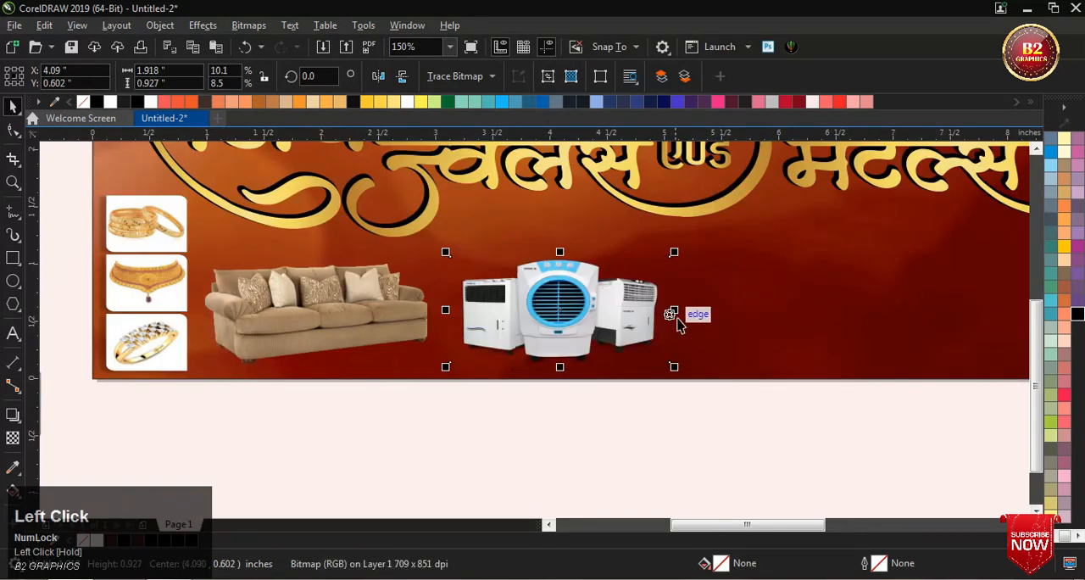
left_click_drag(676, 368, 742, 381)
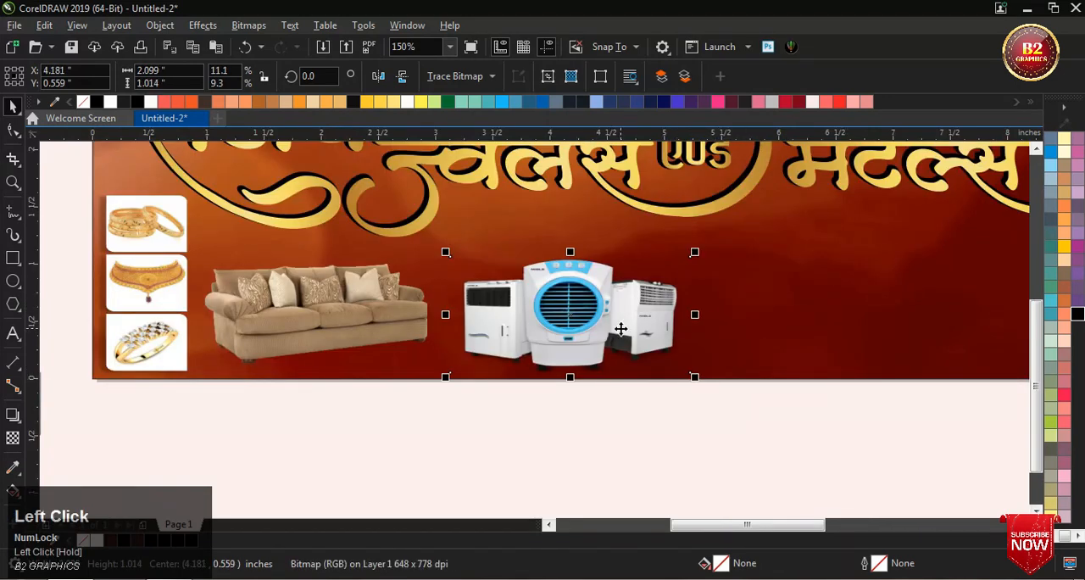
left_click_drag(691, 252, 720, 245)
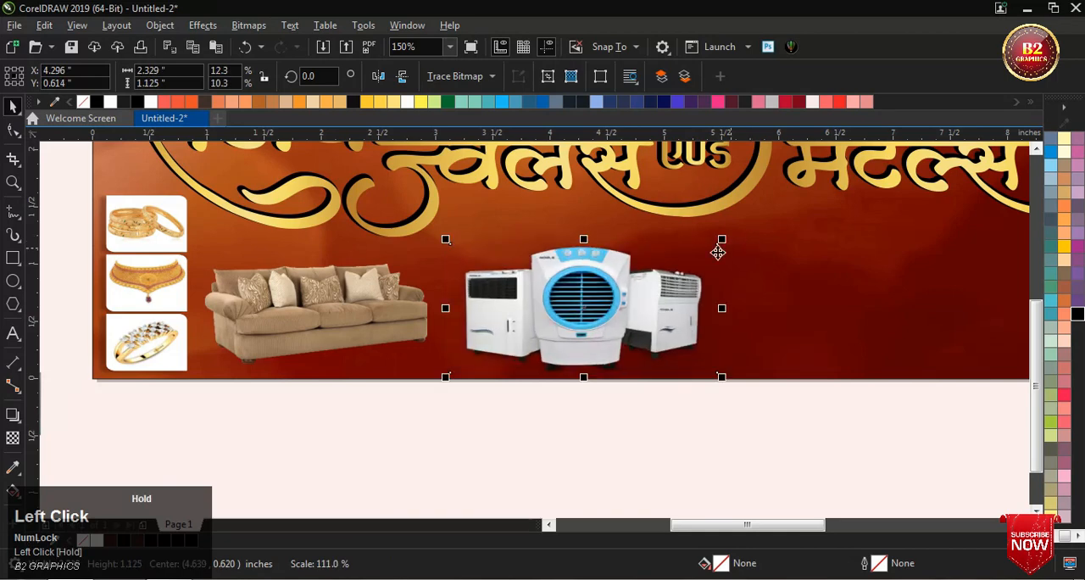
Step: Shrink the air cooler picture to about 2.11 × 1.02 in and move it down to the banner's lower edge
scroll(511, 301, "down", 2)
scroll(669, 306, "up", 2)
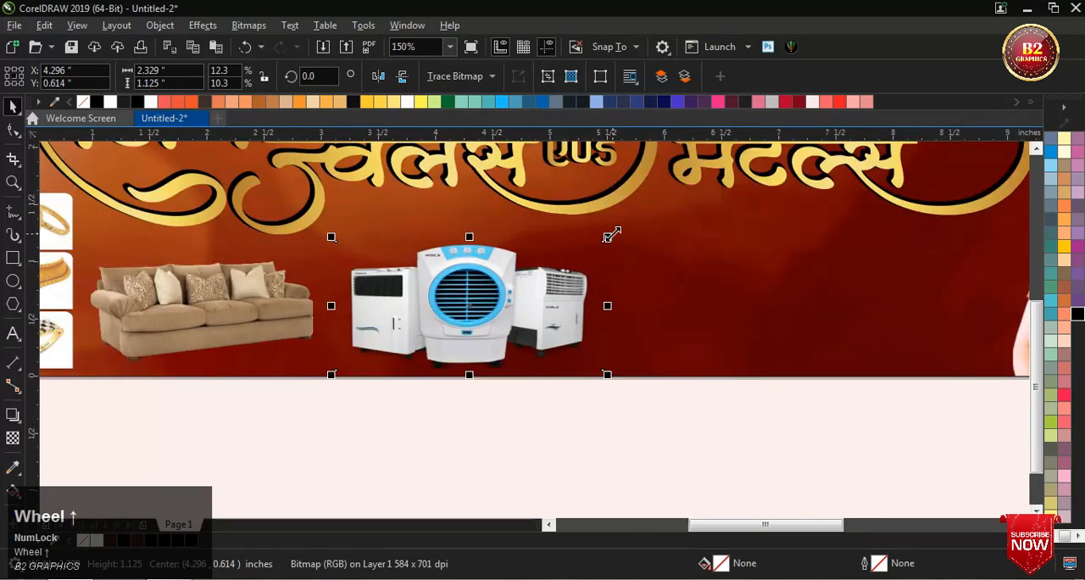
left_click_drag(612, 236, 587, 247)
left_click_drag(513, 297, 509, 342)
Step: Place the refrigerator picture to the right of the air coolers and enlarge it to about 1.66 × 1.63 in
scroll(555, 291, "down", 2)
scroll(534, 318, "up", 4)
scroll(518, 350, "down", 4)
left_click_drag(110, 354, 634, 318)
scroll(634, 318, "up", 2)
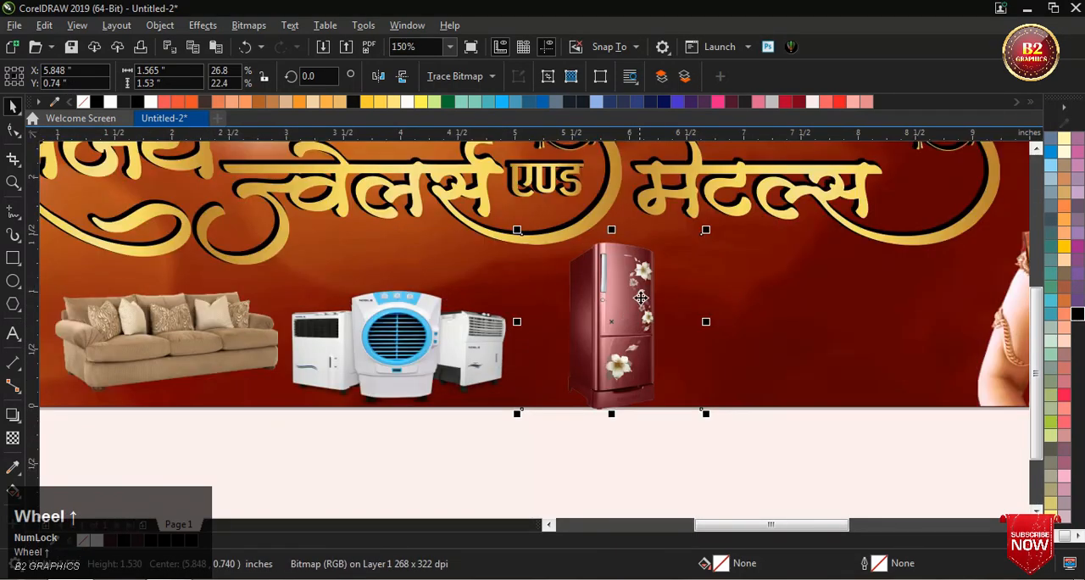
left_click_drag(703, 231, 717, 219)
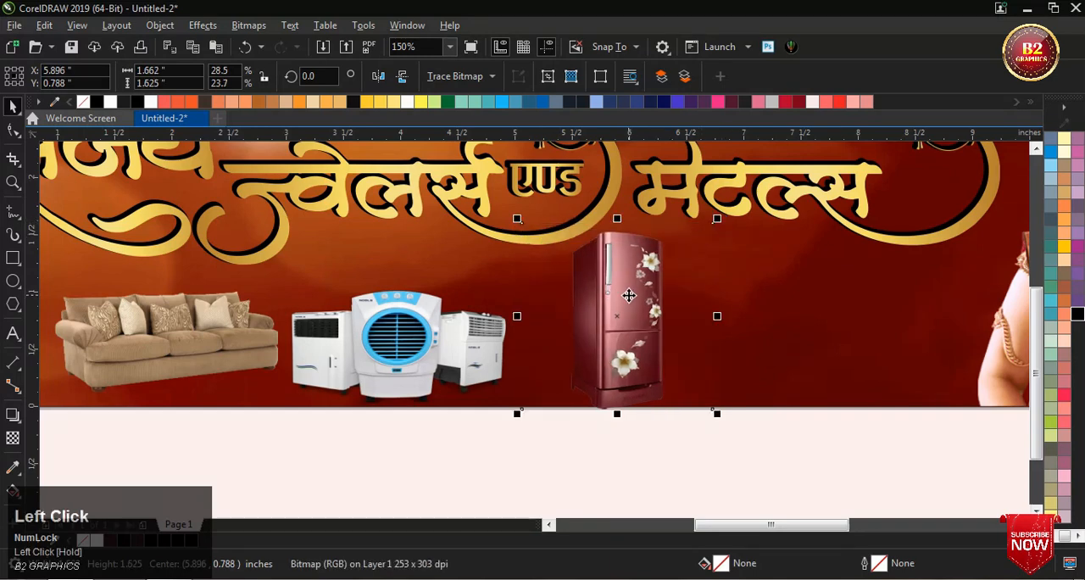
Step: Shift the air cooler picture slightly toward the refrigerator and enlarge it to about 2.32 × 1.12 in
left_click(484, 348)
left_click_drag(484, 348, 500, 349)
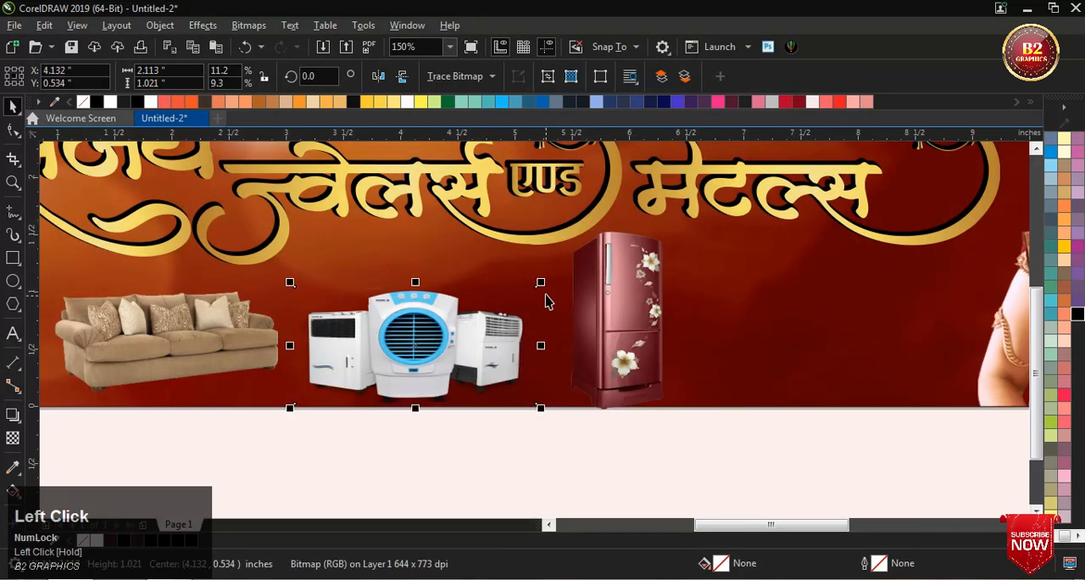
left_click_drag(549, 278, 563, 271)
scroll(525, 306, "down", 2)
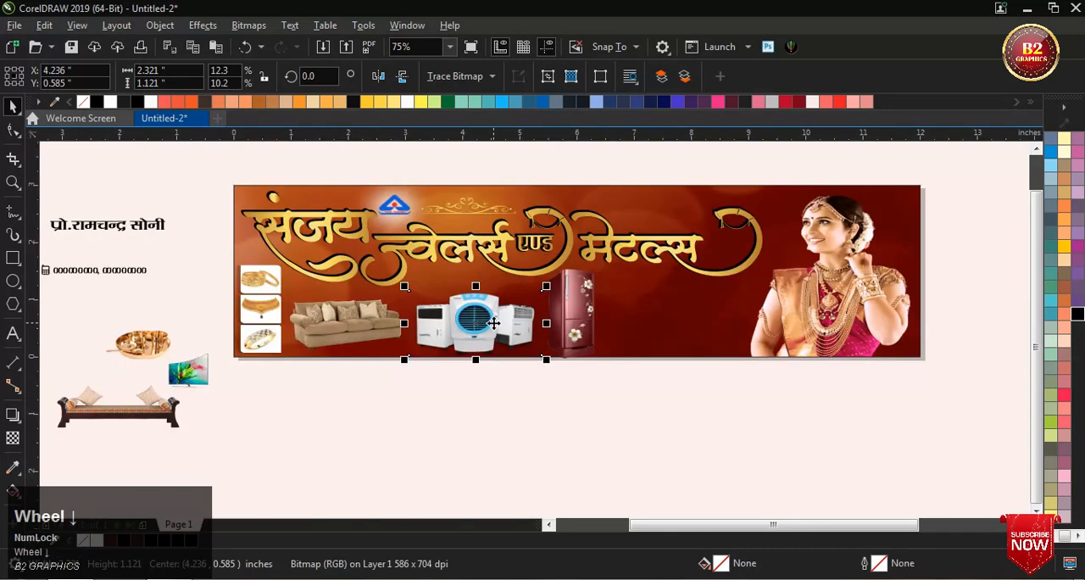
Step: Place the wooden daybed picture between the refrigerator and the bride, enlarge it slightly and clear the selection
left_click_drag(140, 421, 687, 337)
scroll(687, 338, "up", 4)
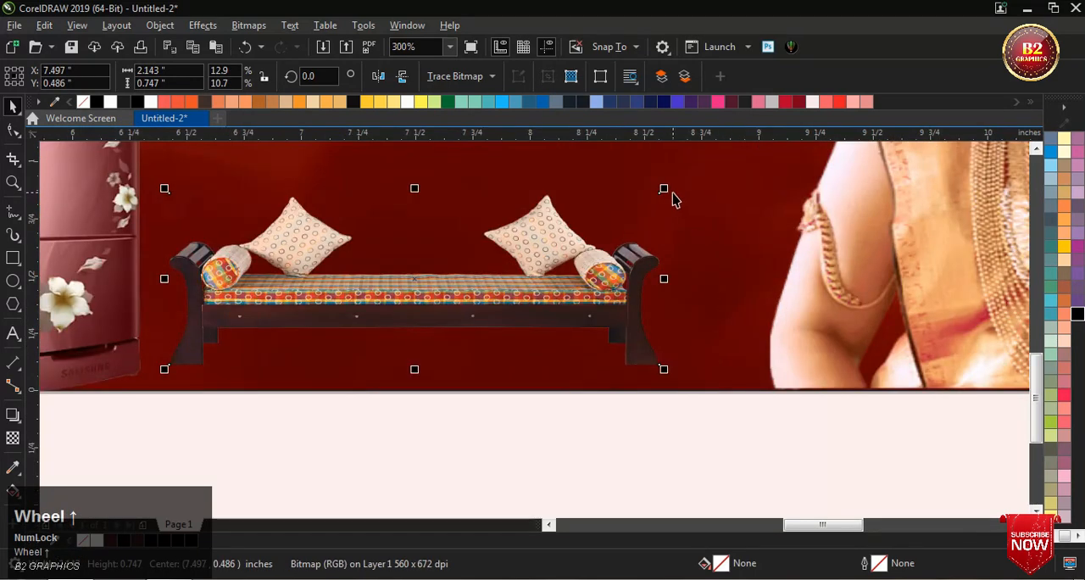
left_click_drag(666, 191, 763, 177)
left_click_drag(622, 300, 644, 300)
scroll(644, 301, "down", 3)
left_click(325, 376)
scroll(276, 378, "down", 1)
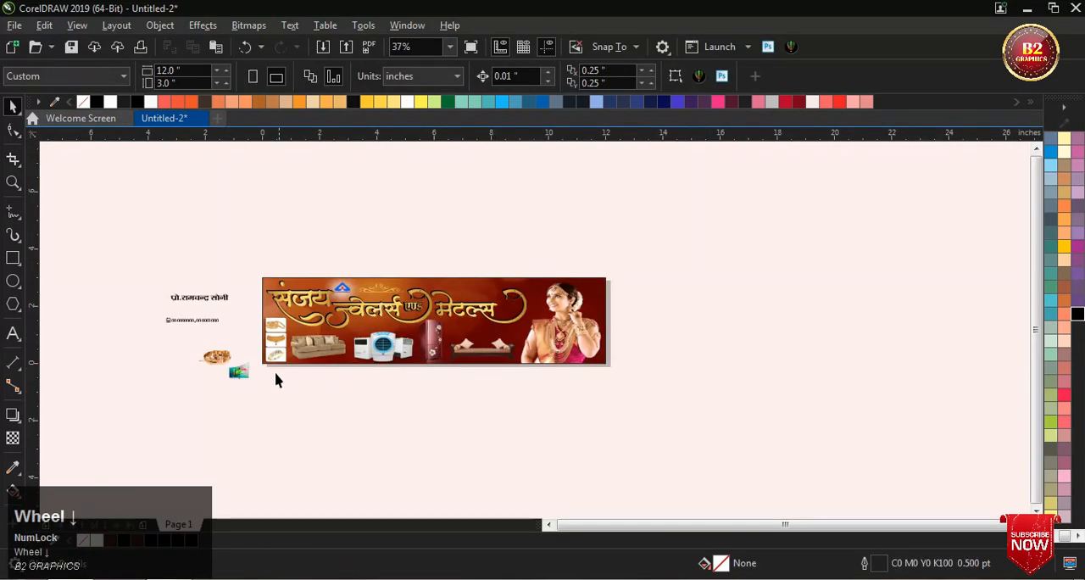
Step: Place the television picture above the daybed's end beside the refrigerator and enlarge it to about 0.9 × 0.7 in
scroll(222, 366, "up", 1)
left_click_drag(218, 366, 651, 289)
scroll(669, 281, "up", 2)
scroll(680, 279, "up", 1)
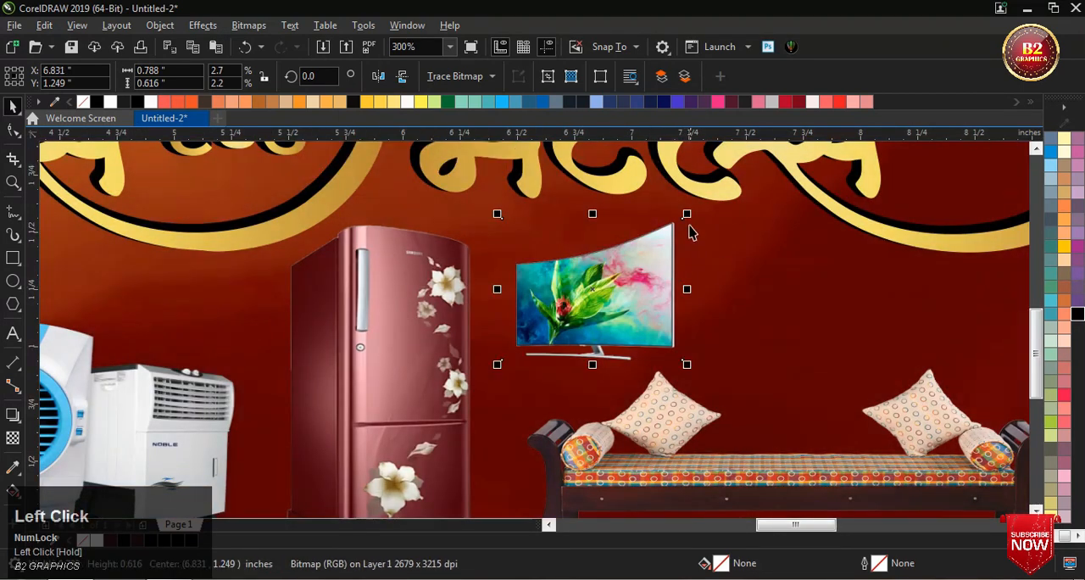
left_click_drag(684, 362, 705, 376)
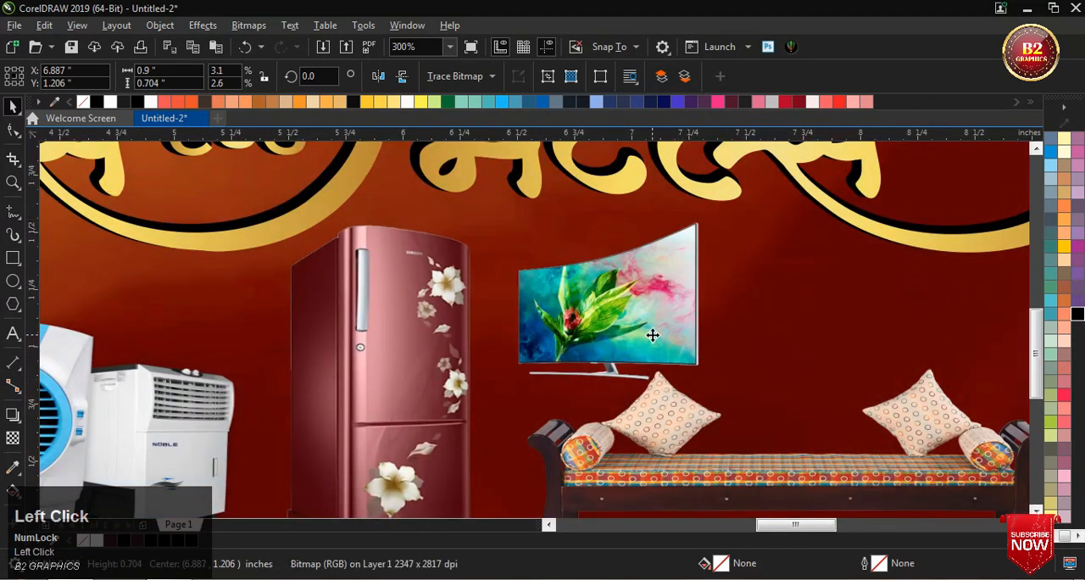
left_click_drag(649, 334, 631, 340)
scroll(600, 330, "down", 2)
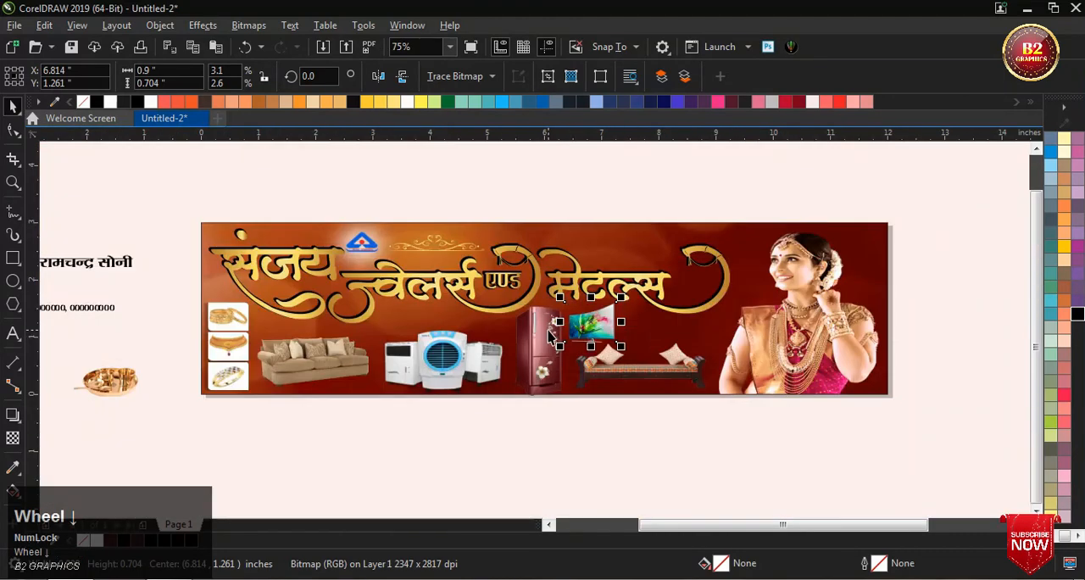
Step: Place the brass thali set picture to the right of the television, above the daybed
left_click_drag(129, 384, 630, 350)
scroll(665, 330, "up", 2)
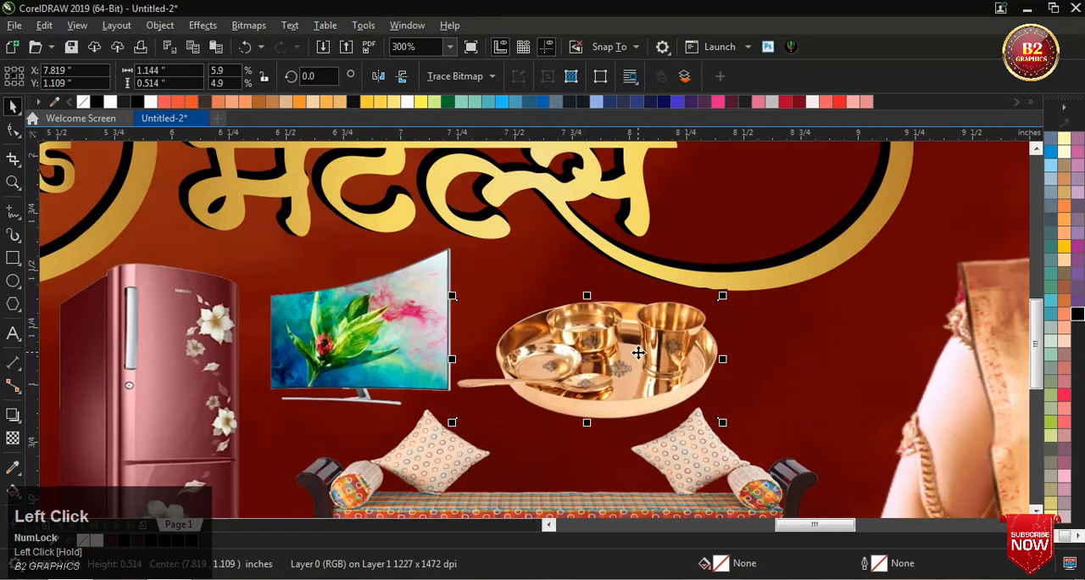
scroll(631, 351, "up", 1)
scroll(632, 352, "down", 4)
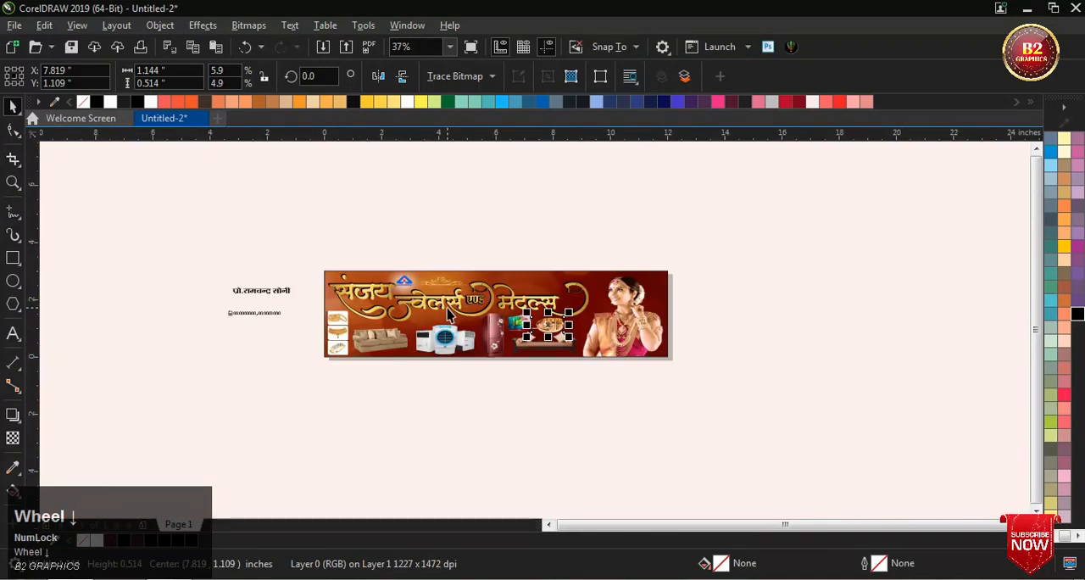
scroll(429, 325, "up", 1)
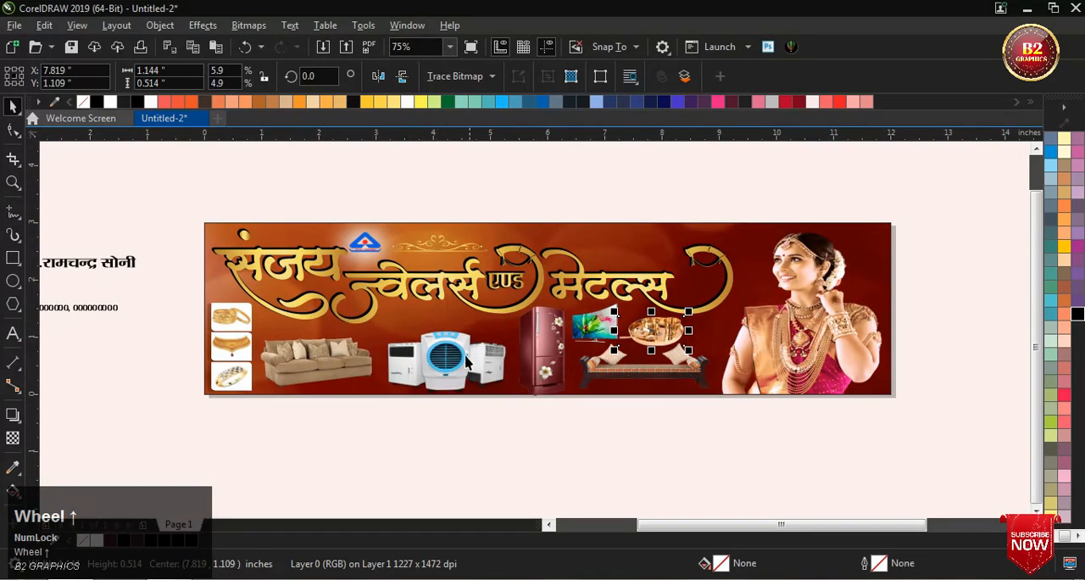
Step: Draw a rectangle about 1.33 × 0.3 in on the empty area above the banner
left_click(12, 258)
scroll(452, 257, "down", 1)
scroll(441, 259, "up", 1)
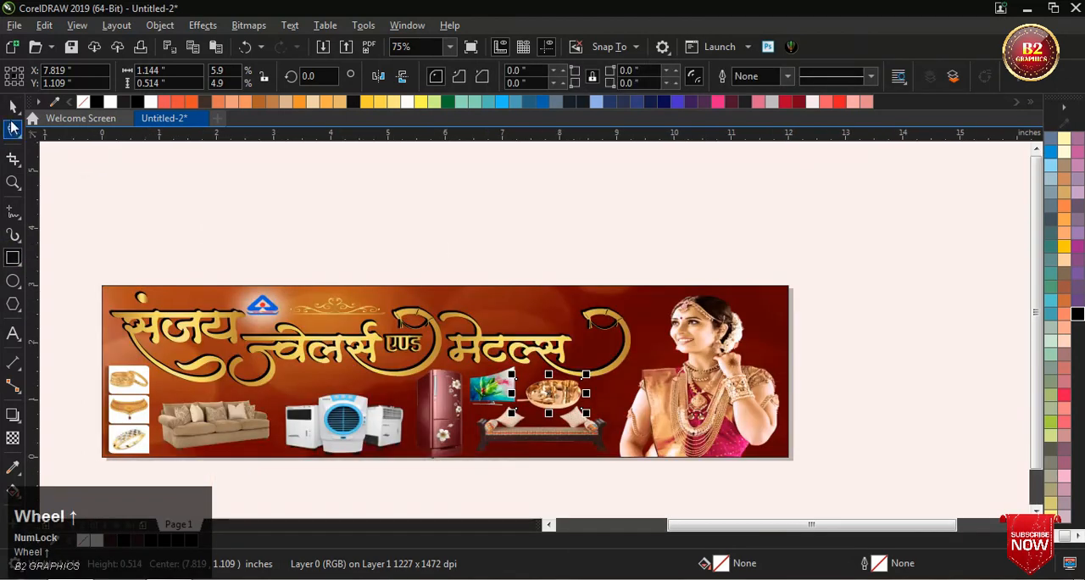
scroll(337, 268, "up", 1)
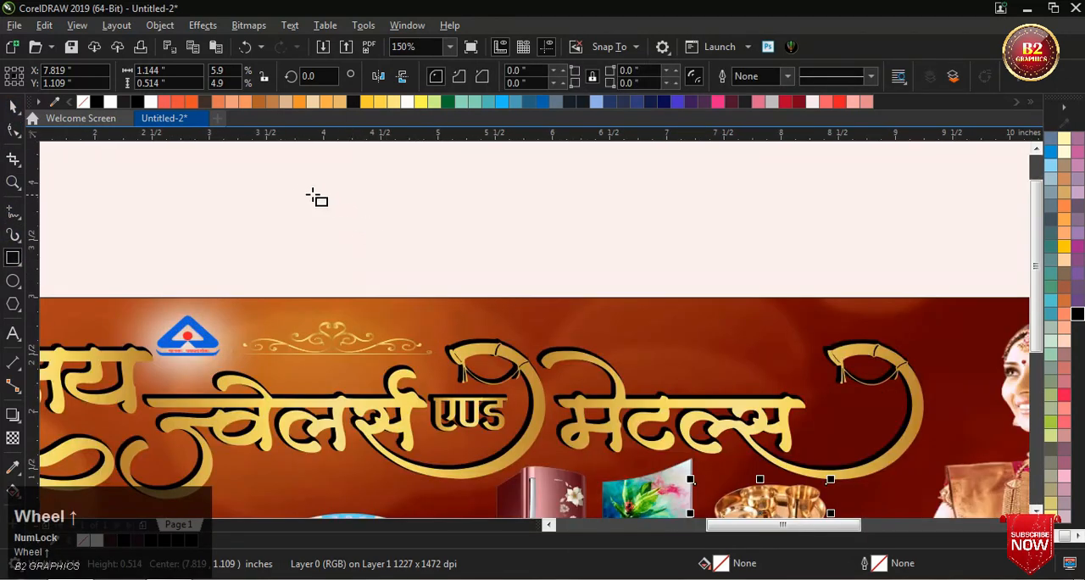
left_click_drag(283, 191, 434, 226)
left_click(11, 107)
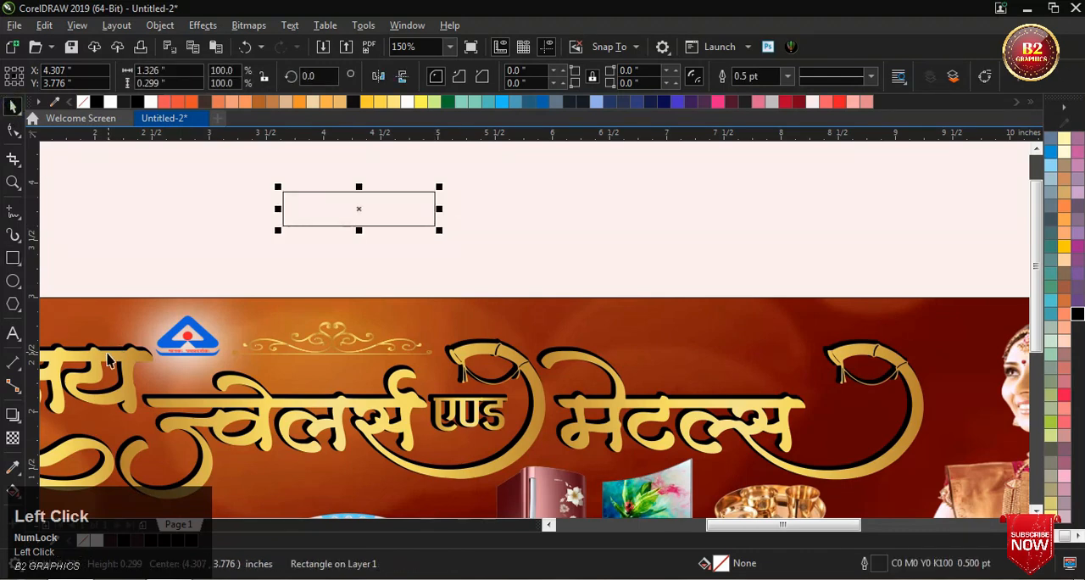
Step: Place a copy of the banner's gold ornament beside the rectangle above the banner
left_click_drag(106, 362, 305, 240)
scroll(265, 250, "down", 1)
left_click(264, 252)
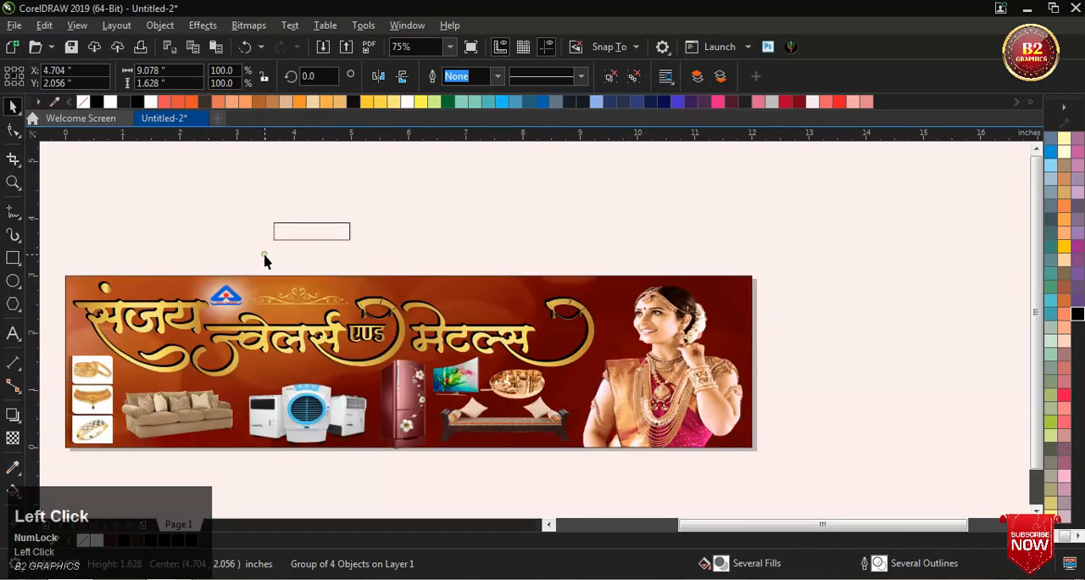
scroll(281, 244, "up", 1)
left_click_drag(305, 346, 530, 234)
right_click(529, 234)
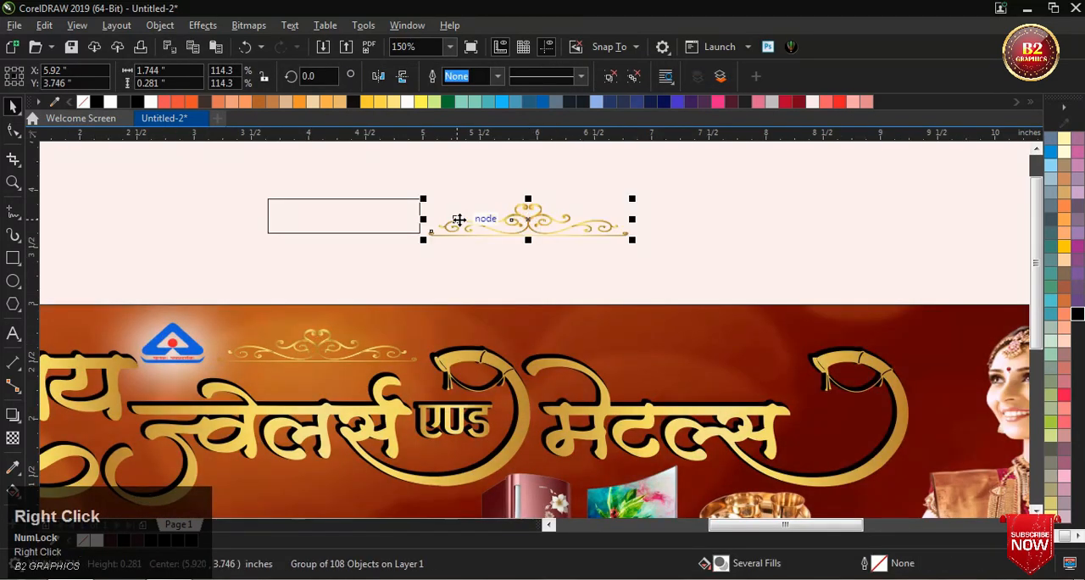
Step: Fill the rectangle with the gold fountain fill taken from the ornament copy and clear the selection
left_click(375, 213)
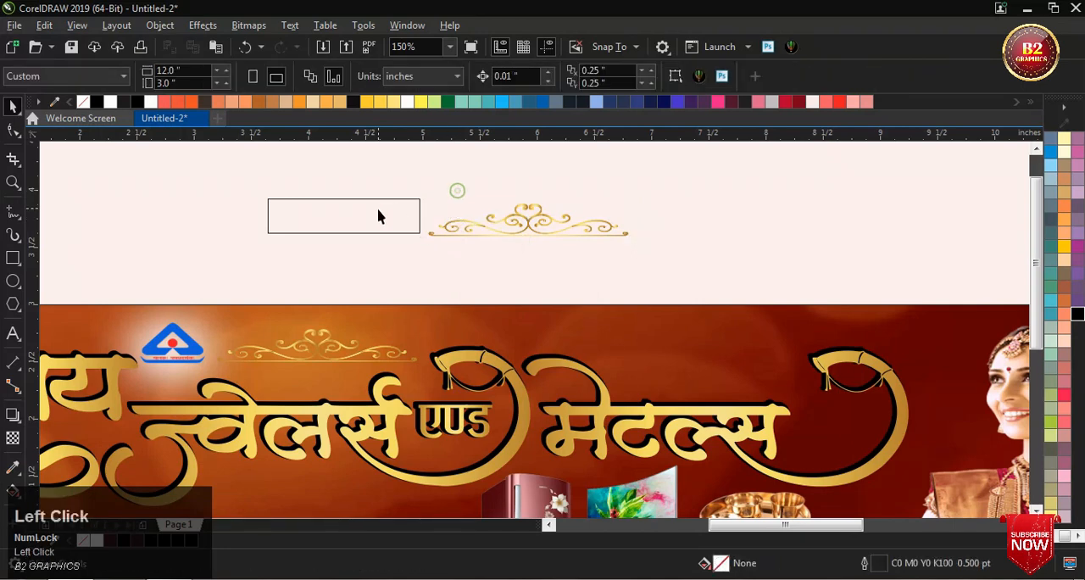
scroll(545, 267, "up", 2)
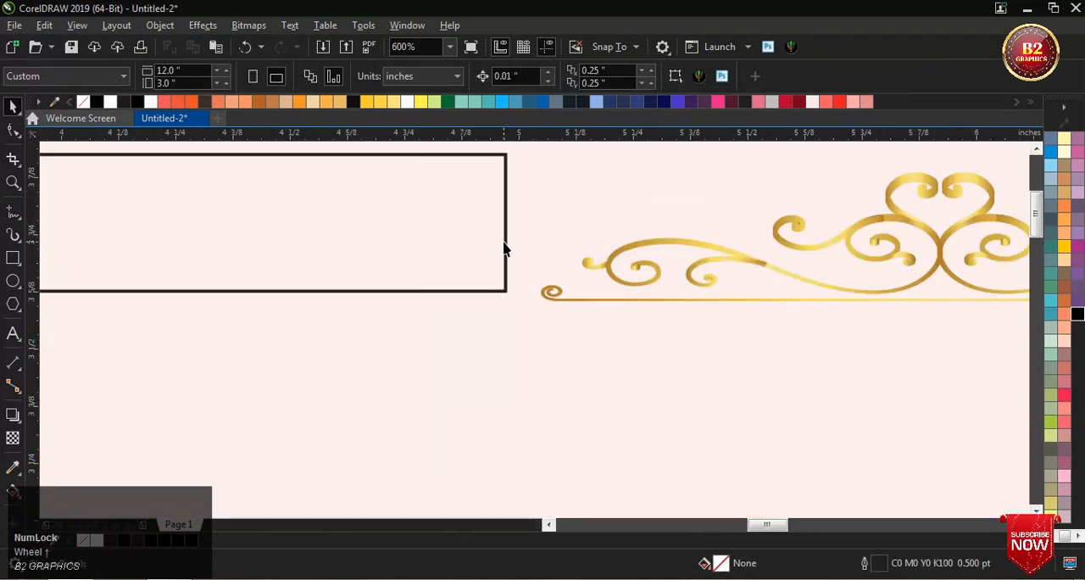
left_click(505, 245)
left_click_drag(665, 240, 407, 242)
scroll(457, 272, "down", 1)
left_click(549, 192)
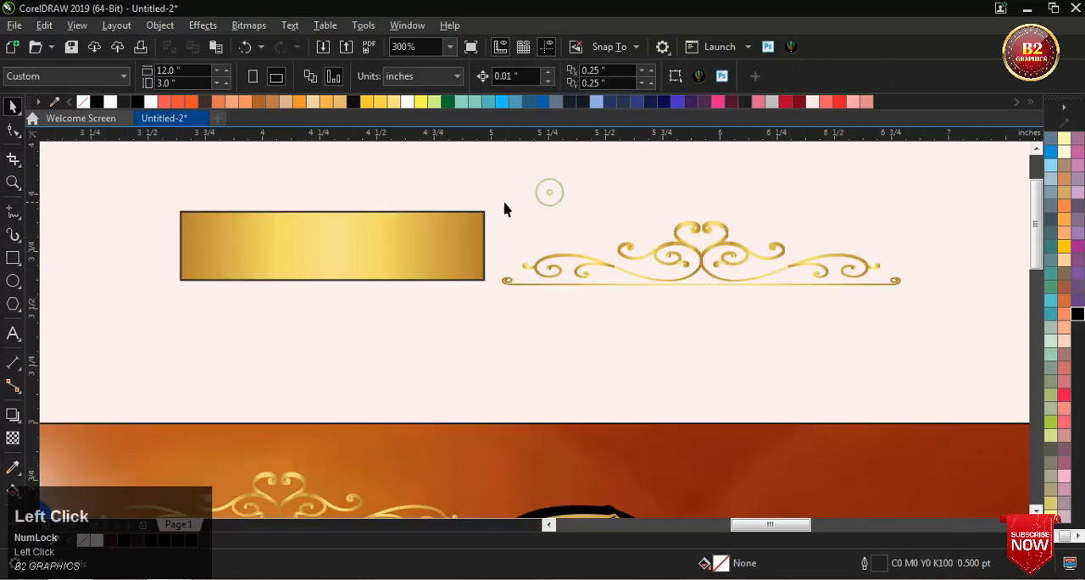
Step: Delete the ornament copy beside the gold rectangle, including its scrolled underline
left_click_drag(711, 328, 956, 315)
key("Delete")
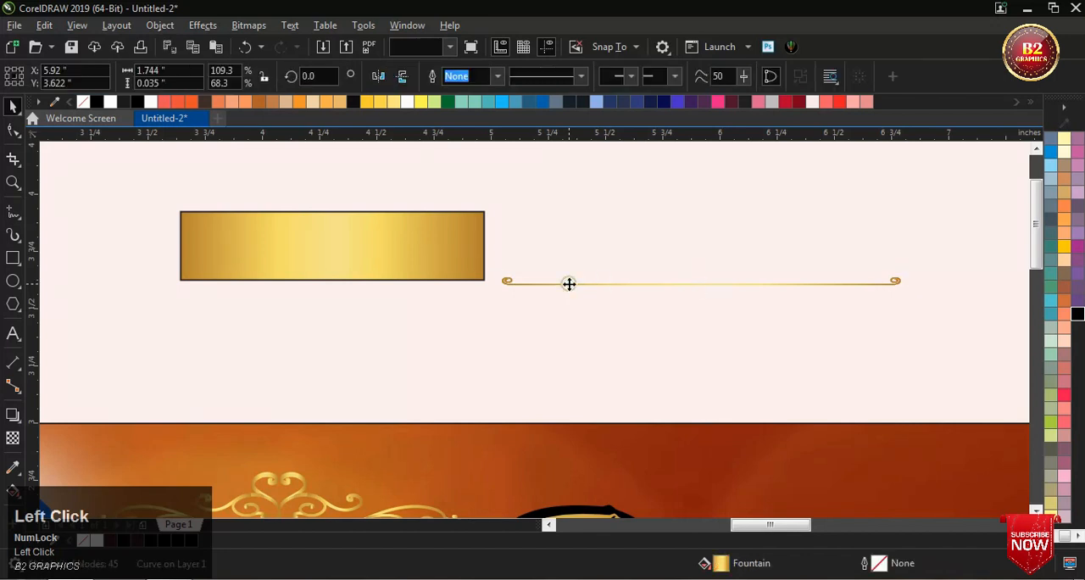
scroll(548, 292, "down", 1)
scroll(589, 281, "up", 2)
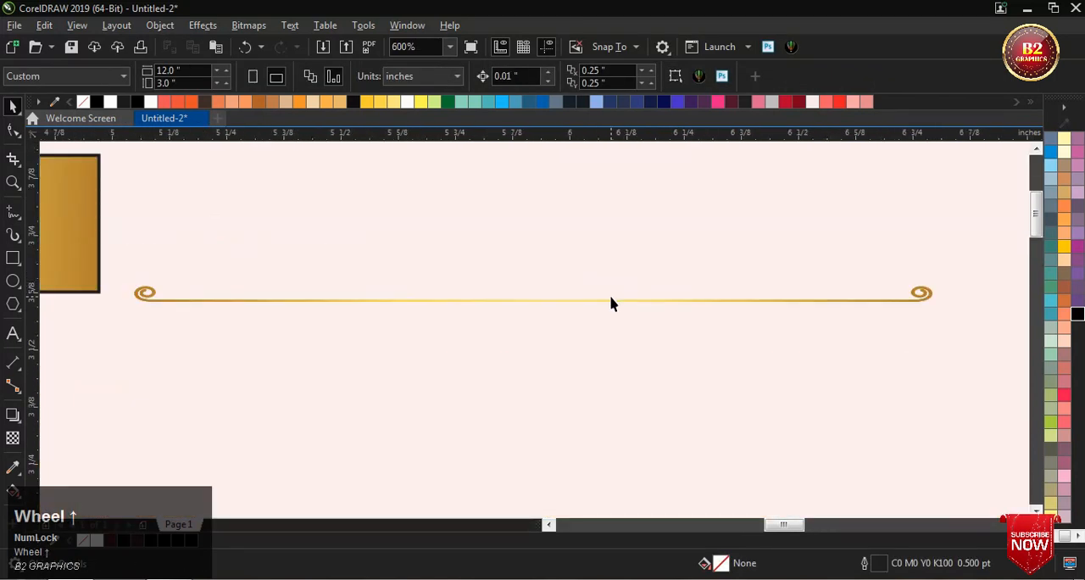
left_click(609, 298)
key("Escape")
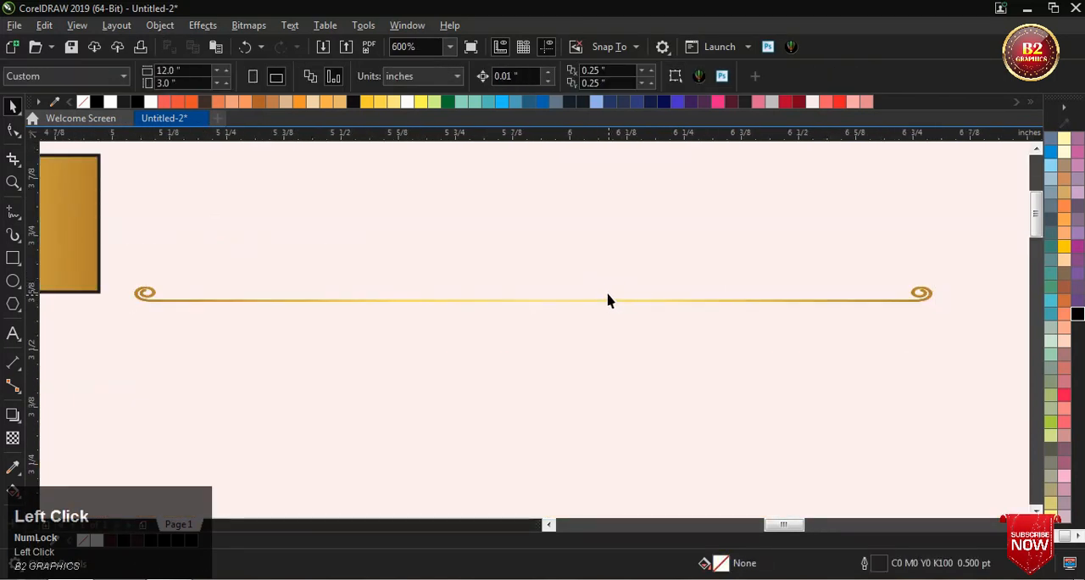
scroll(649, 296, "down", 1)
left_click_drag(840, 320, 387, 269)
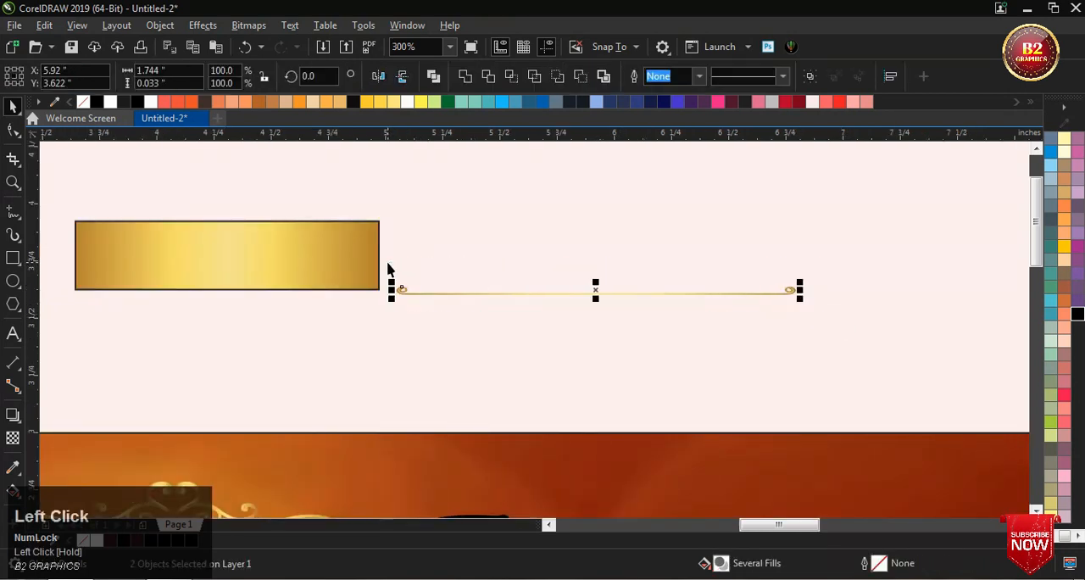
key("Delete")
scroll(437, 262, "down", 1)
scroll(358, 259, "up", 1)
Step: Remove the outline from the gold rectangle
left_click(358, 259)
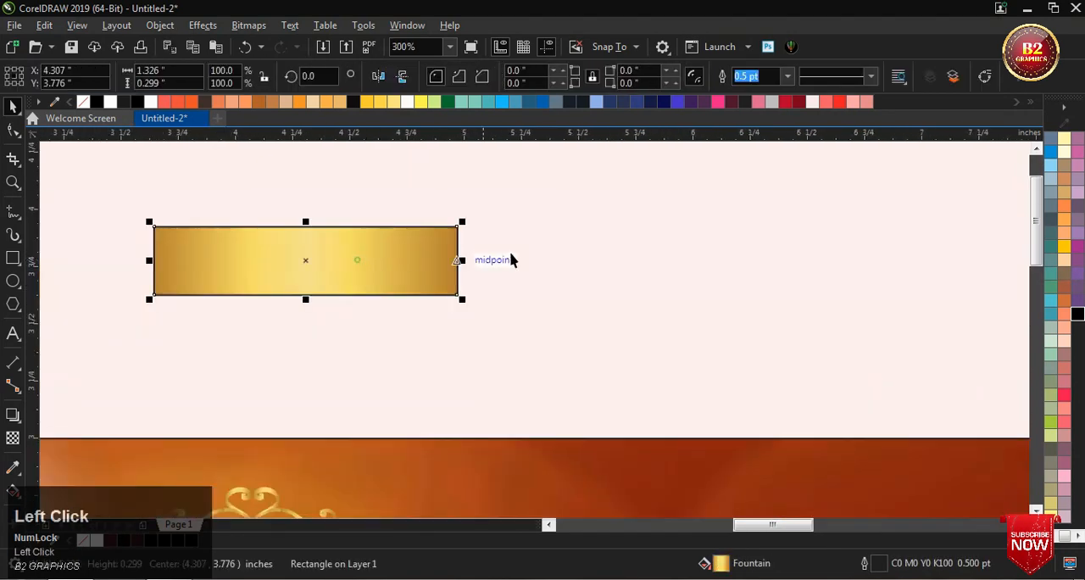
left_click(1063, 536)
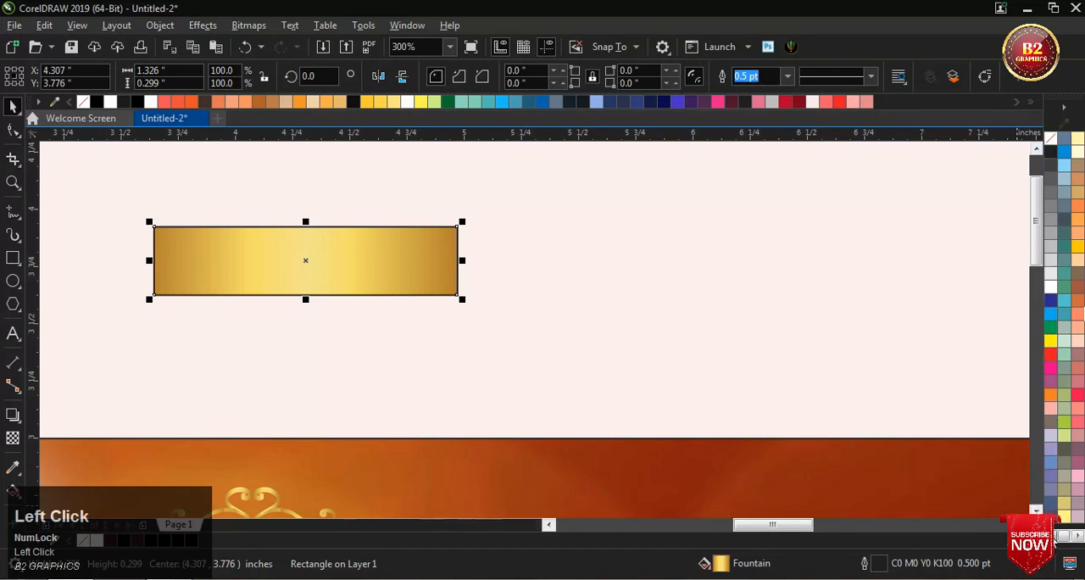
right_click(1051, 141)
scroll(550, 246, "down", 1)
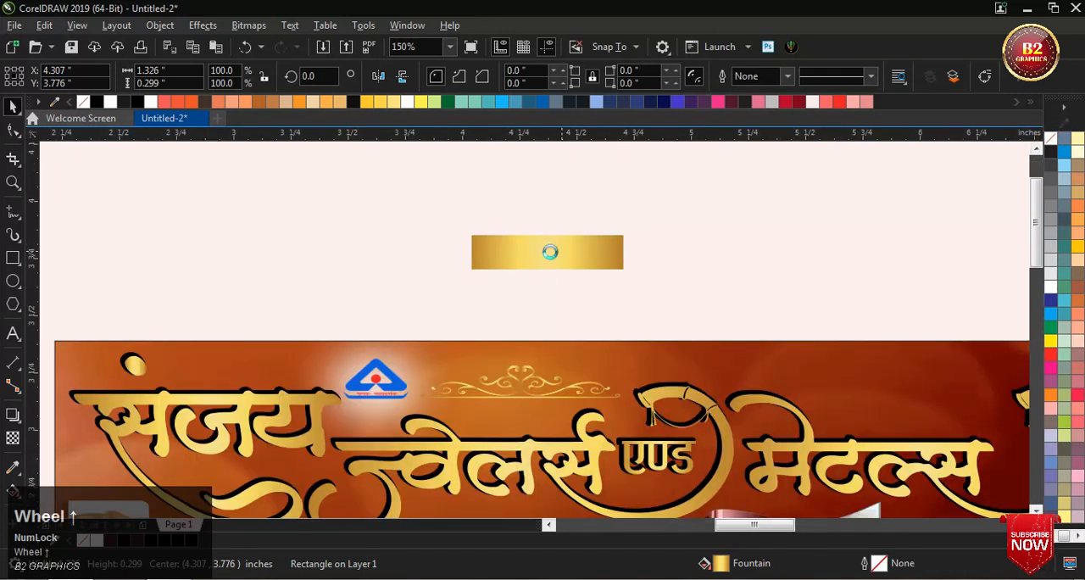
scroll(542, 255, "up", 2)
Step: Apply a linear transparency to the gold rectangle, fading it out from its centre toward its left end
left_click(542, 254)
left_click(12, 437)
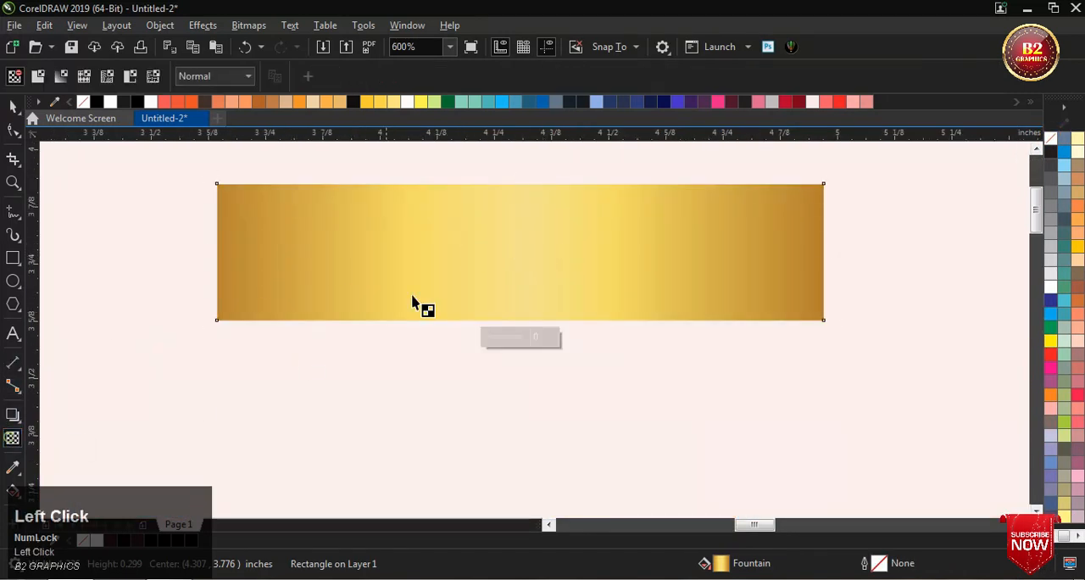
left_click_drag(512, 263, 216, 264)
left_click(12, 108)
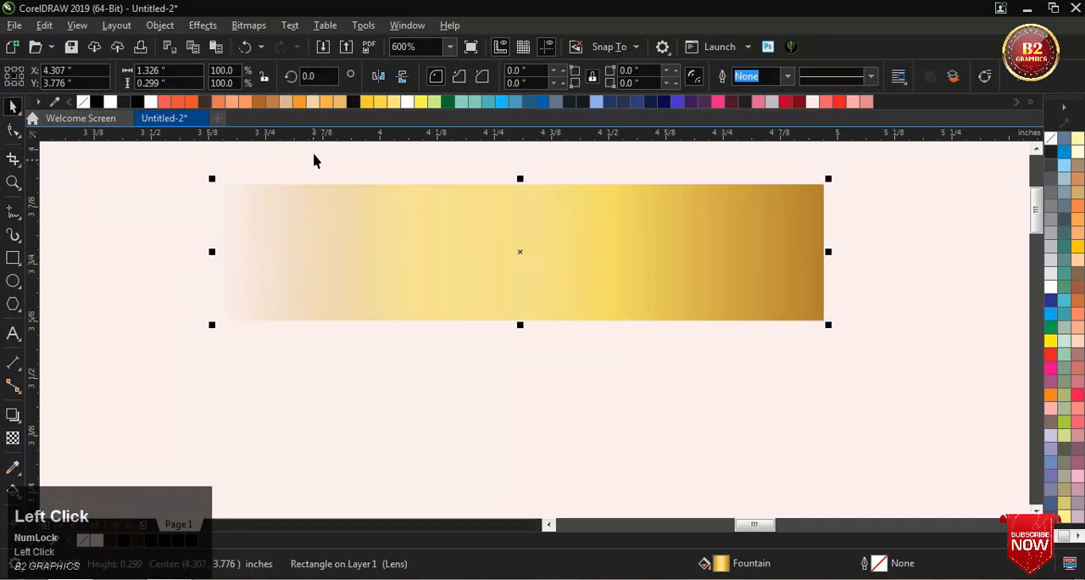
Step: Copy the faded gold rectangle and paste the duplicate in place
right_click(584, 240)
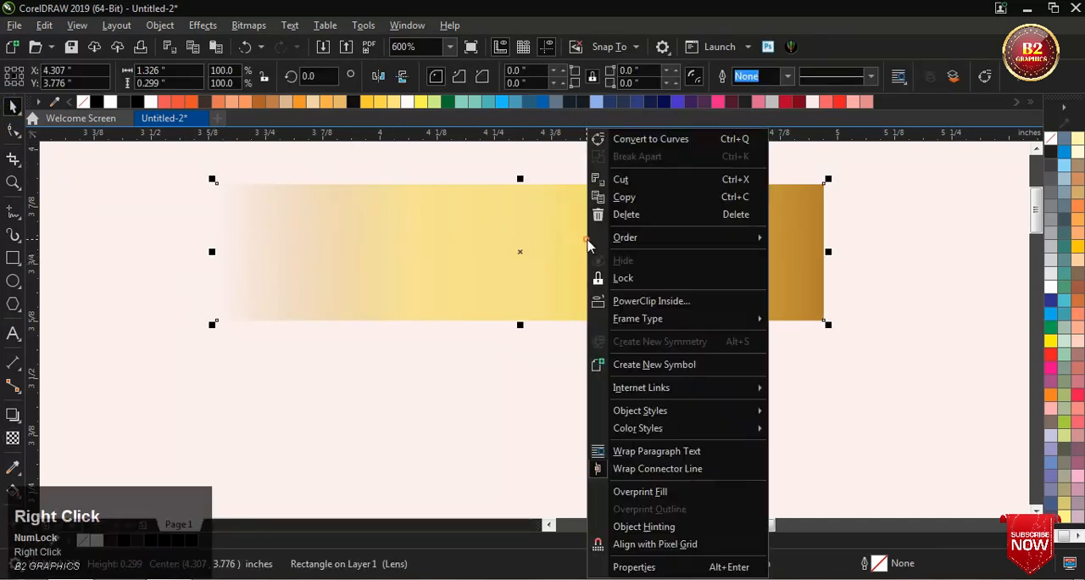
left_click(630, 198)
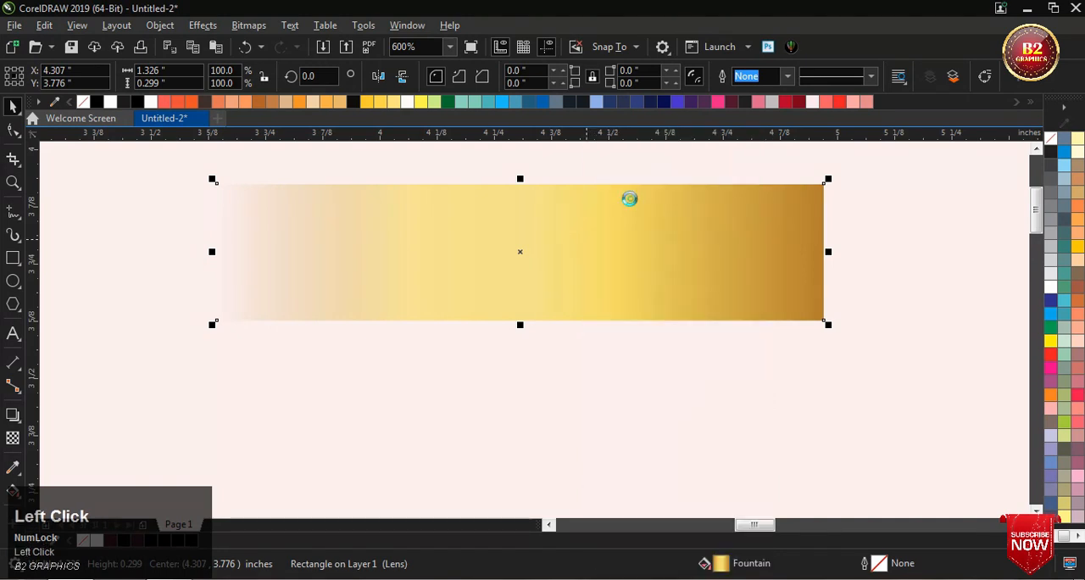
scroll(376, 267, "down", 2)
right_click(614, 203)
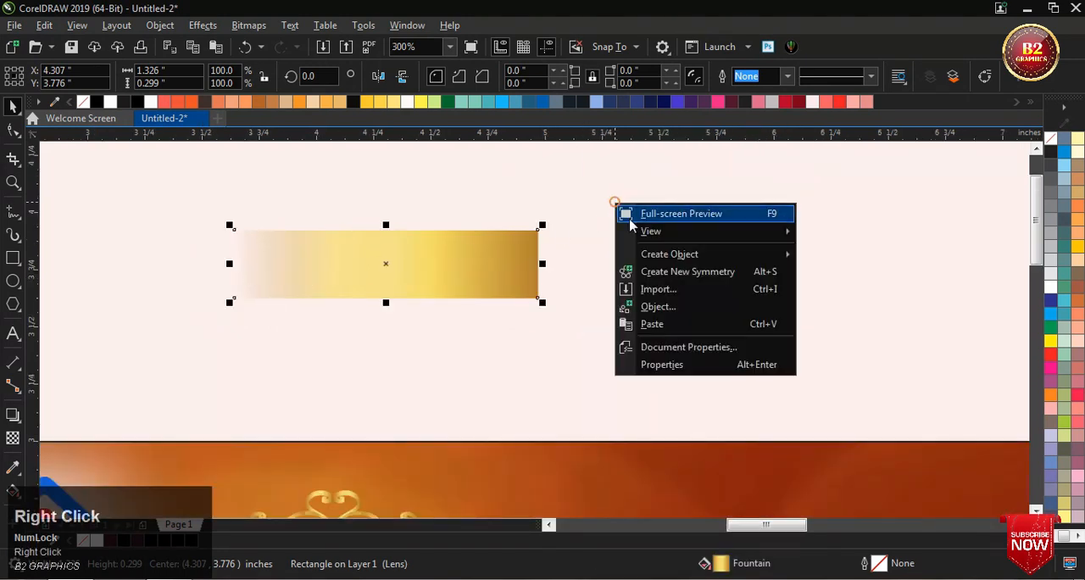
left_click(661, 321)
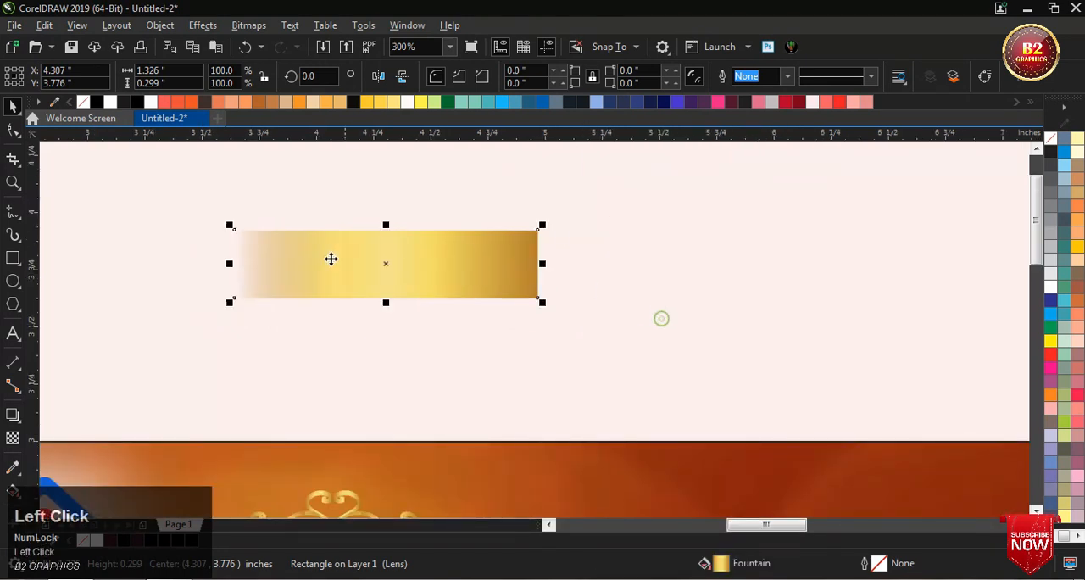
Step: Mirror the pasted rectangle horizontally and move it right to X 5.595 in, joining the two opaque ends
left_click(379, 77)
left_click_drag(336, 262, 617, 261)
left_click_drag(639, 306, 637, 305)
scroll(560, 255, "up", 5)
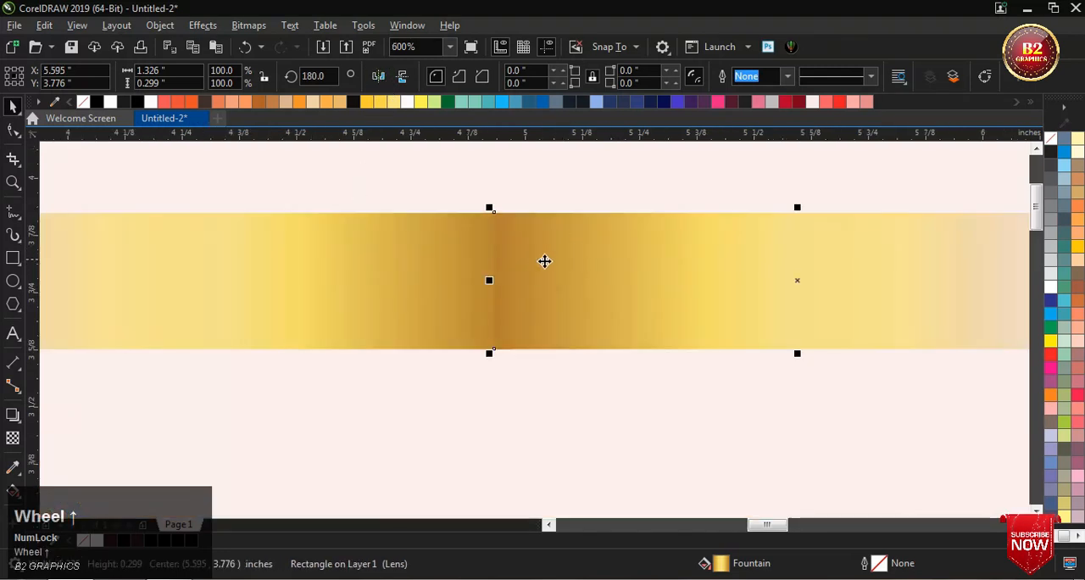
Step: Group the two joined gold gradient rectangles into one strip
left_click(554, 266, "shift")
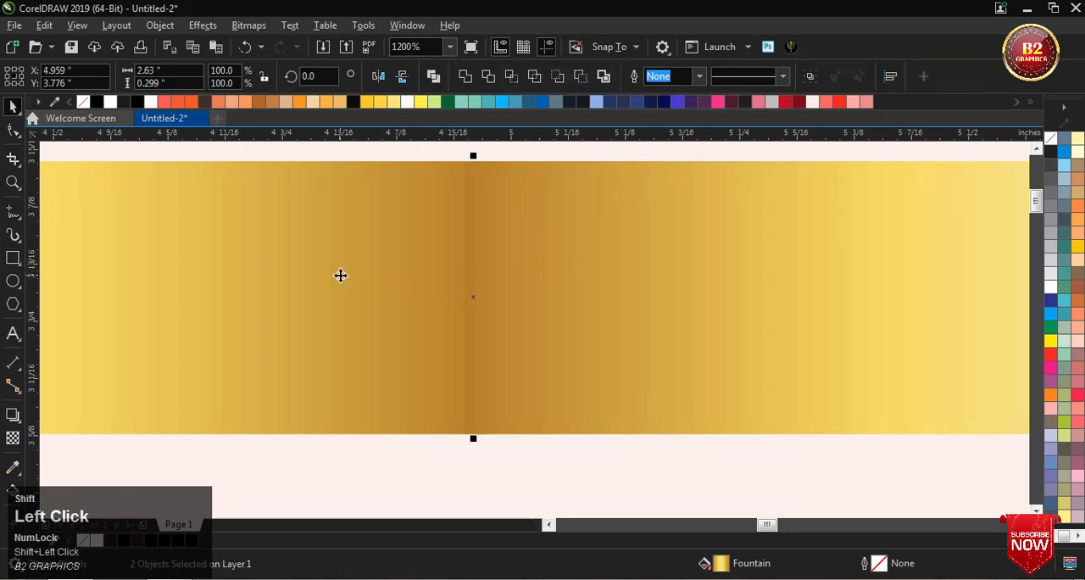
scroll(339, 274, "down", 2)
right_click(395, 311)
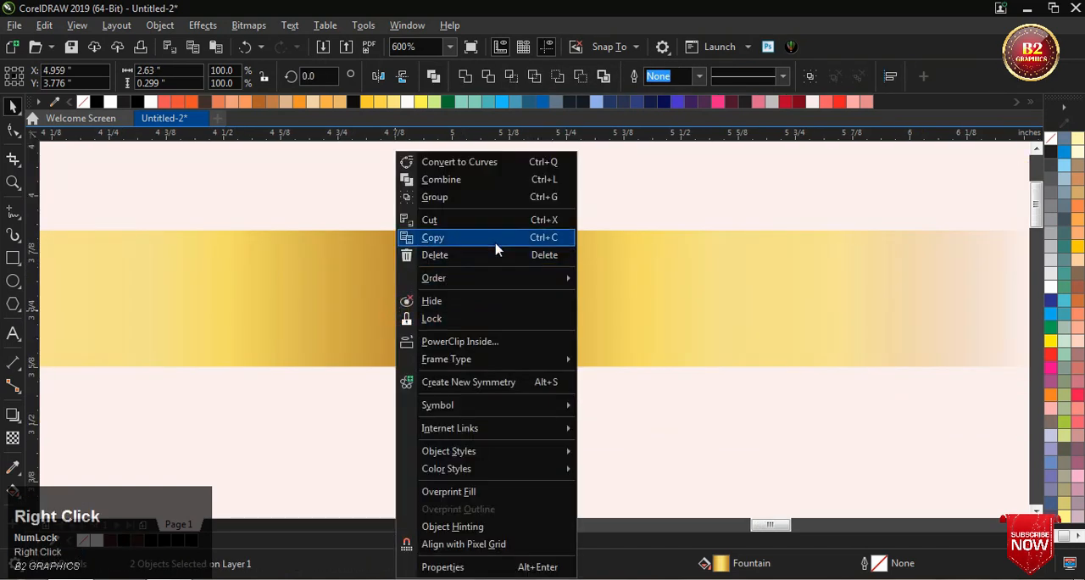
left_click(506, 198)
Step: Make two thin flattened copies of the gold strip, 0.028 in high, one just above it and one just below it
scroll(458, 305, "down", 2)
scroll(449, 322, "up", 2)
mouse_move(443, 344)
left_mouse_down()
mouse_move(457, 226)
mouse_move(443, 193)
mouse_move(443, 352)
left_mouse_up()
right_click(458, 226)
right_click(443, 353)
scroll(452, 322, "down", 5)
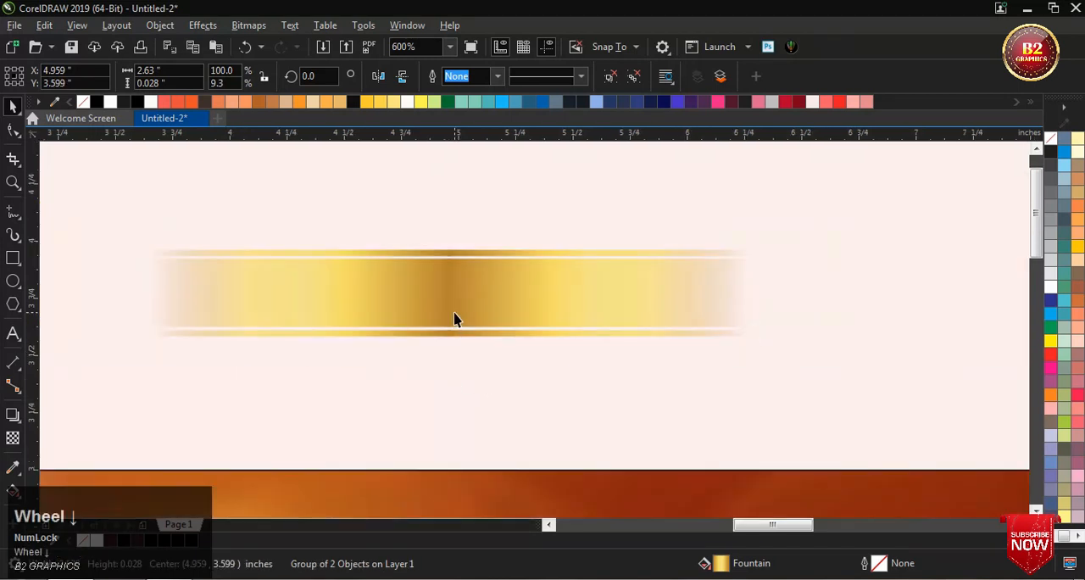
Step: Select the gold strip with both thin border lines and group them together
left_click(188, 229)
left_click_drag(189, 229, 747, 365)
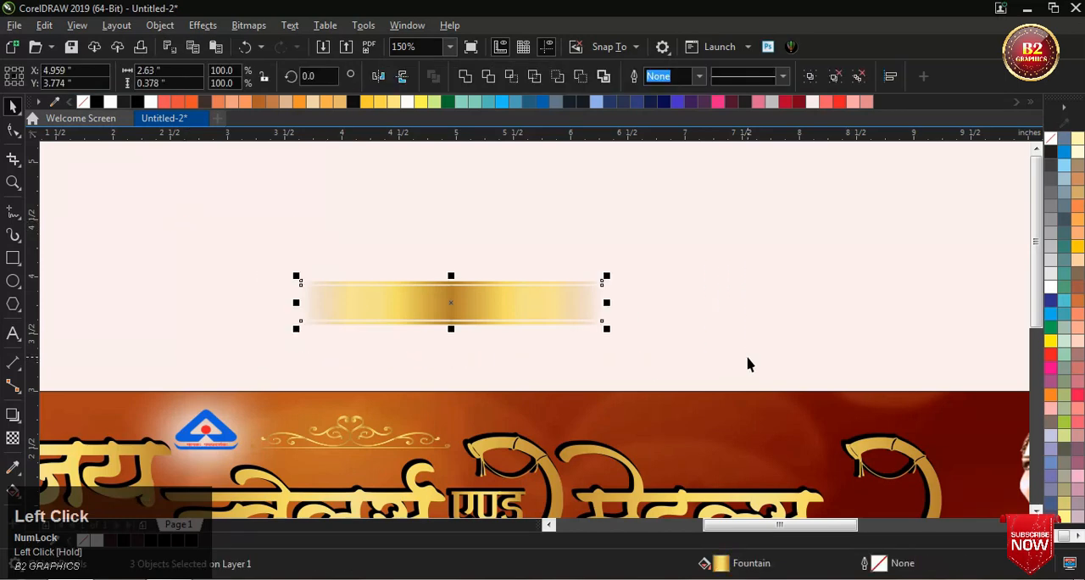
key("ctrl+g")
scroll(441, 205, "down", 2)
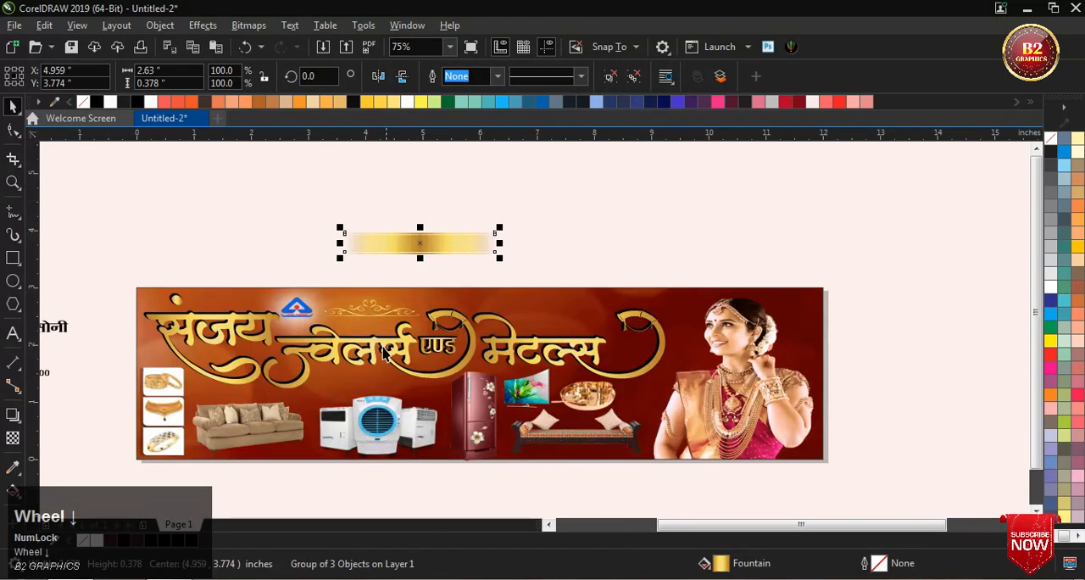
Step: Place the gold strip group on the banner above the air coolers and scale it down to about 1.752 × 0.252 in
left_click_drag(416, 246, 357, 381)
scroll(354, 387, "up", 4)
left_click_drag(675, 421, 591, 408)
left_click_drag(373, 374, 373, 381)
scroll(393, 398, "up", 1)
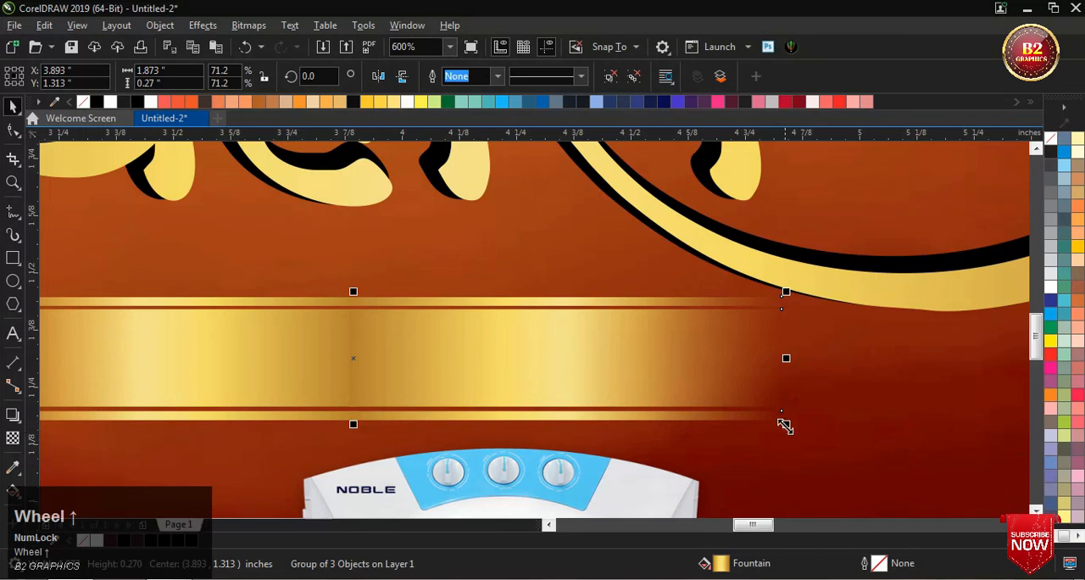
left_click_drag(785, 425, 758, 421)
scroll(750, 427, "down", 1)
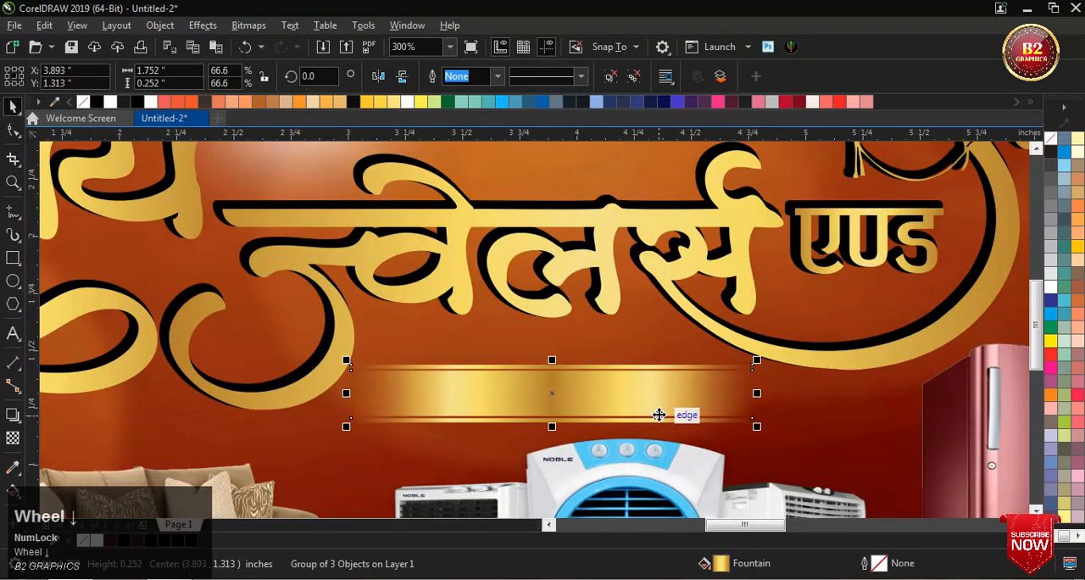
scroll(599, 405, "down", 2)
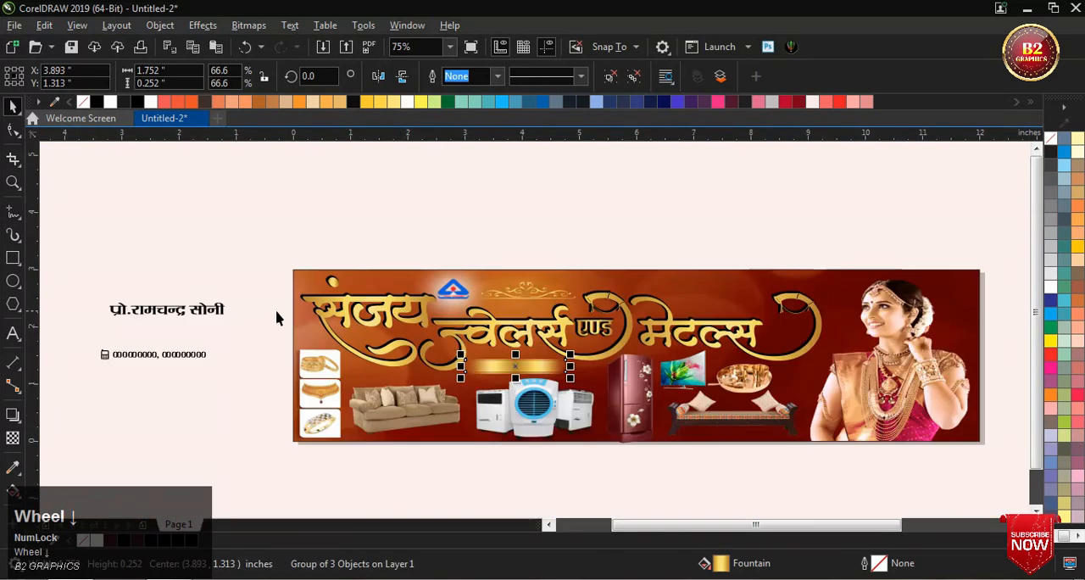
Step: Move the proprietor's name text from outside the page onto the gold strip and bring it to the front
left_click(205, 313)
left_click_drag(205, 314, 523, 366)
scroll(523, 367, "up", 2)
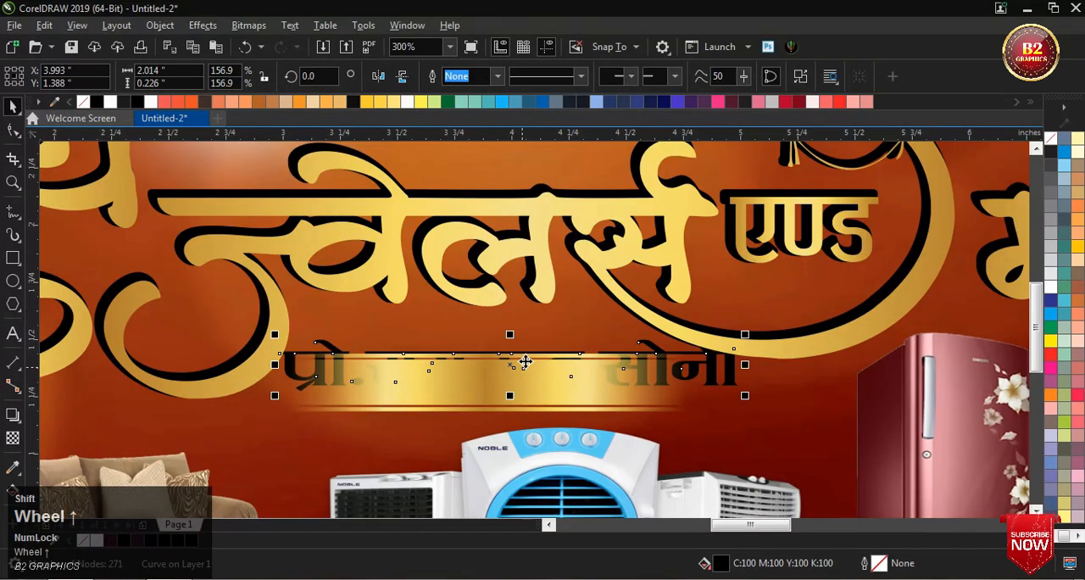
key("shift+Page_Up")
scroll(526, 362, "up", 1)
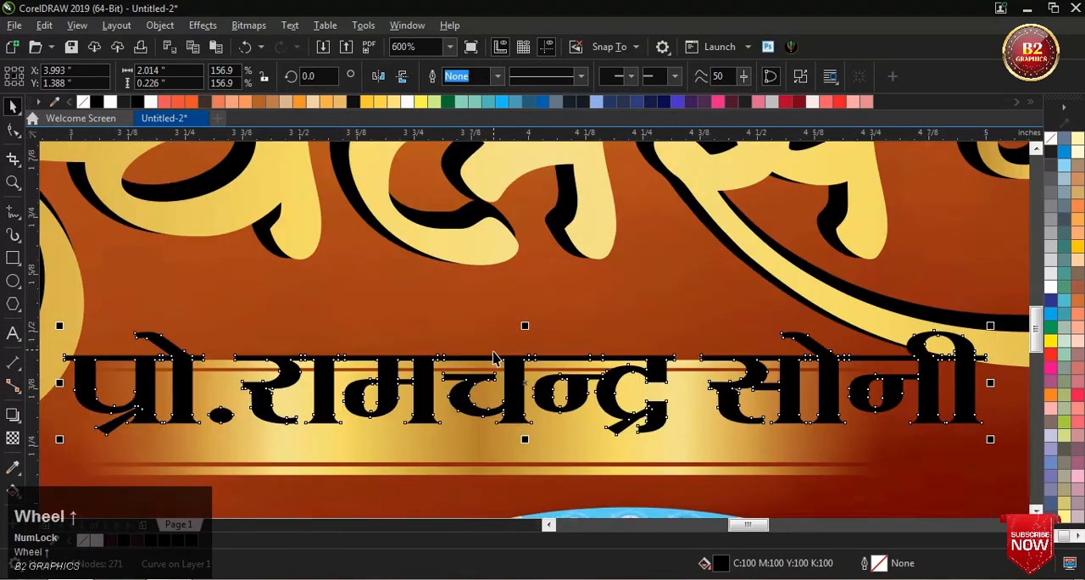
left_click_drag(519, 386, 547, 412)
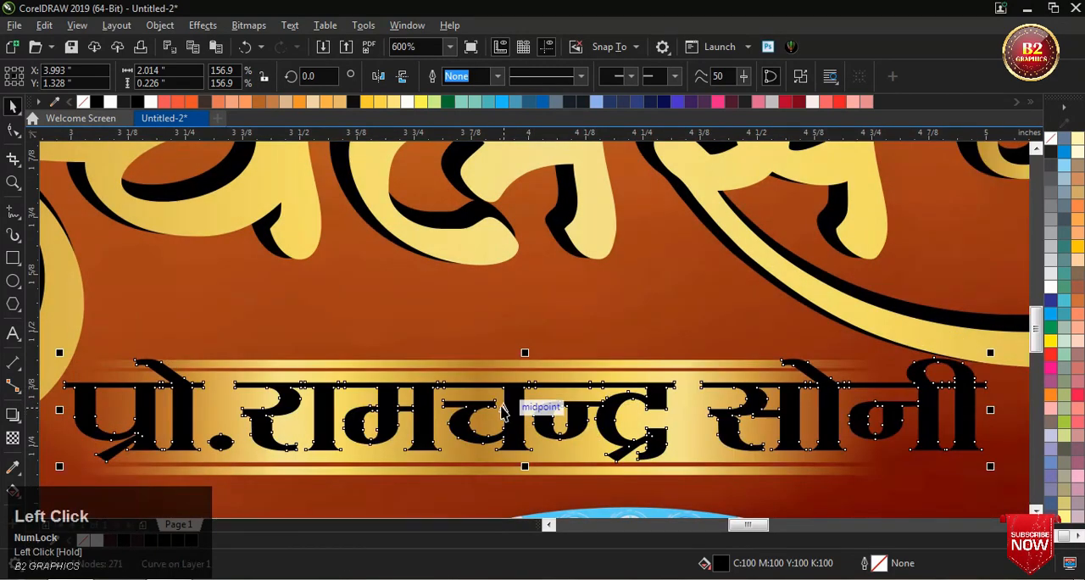
Step: Scale the proprietor's name down to about 1.402 in wide and centre it on the gold strip
scroll(660, 423, "down", 1)
left_click_drag(745, 441, 593, 451)
scroll(589, 442, "up", 1)
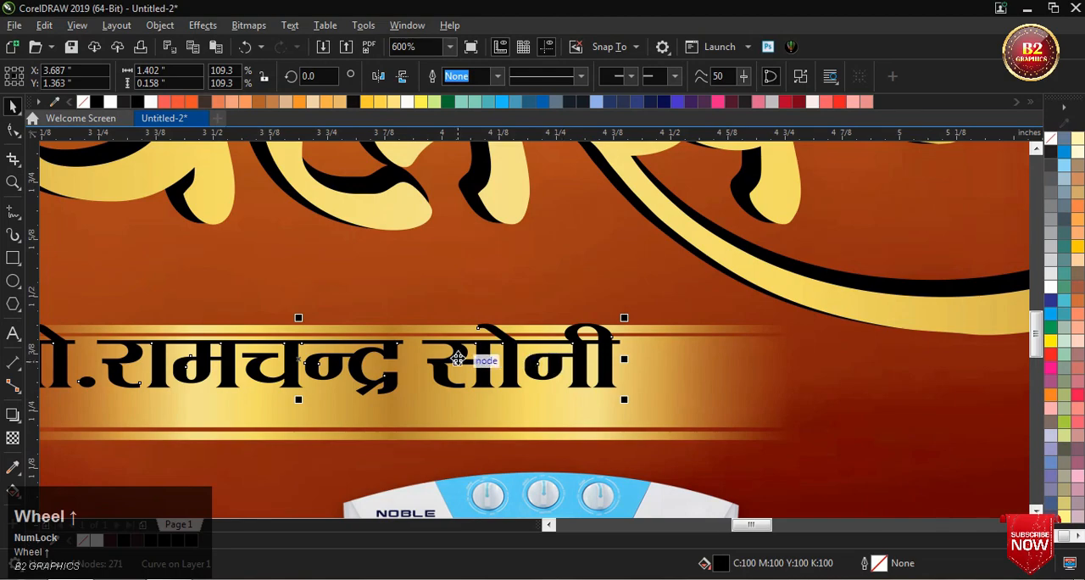
left_click_drag(464, 363, 533, 388)
scroll(581, 323, "down", 1)
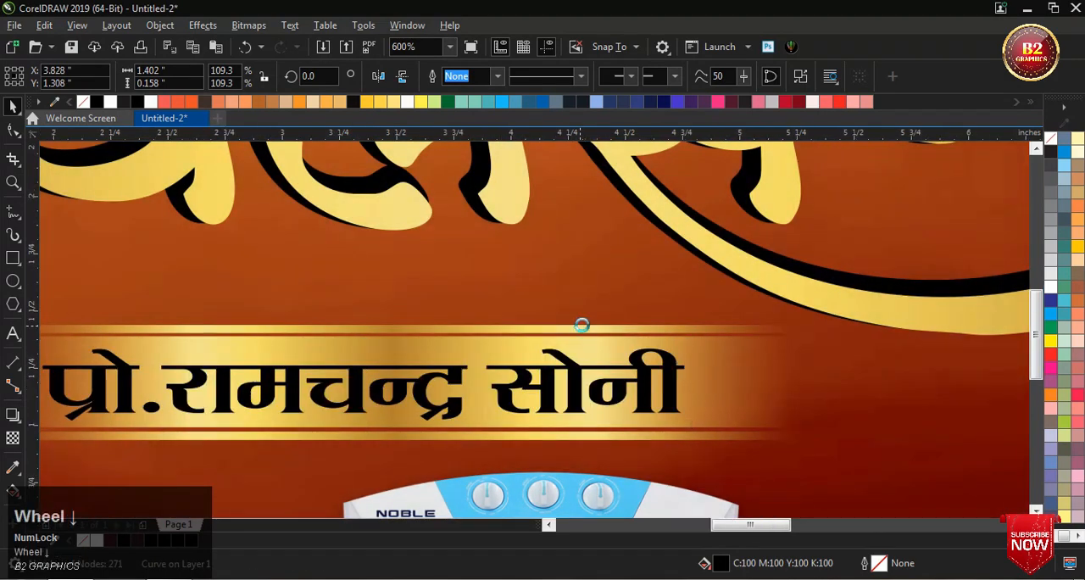
left_click(663, 364)
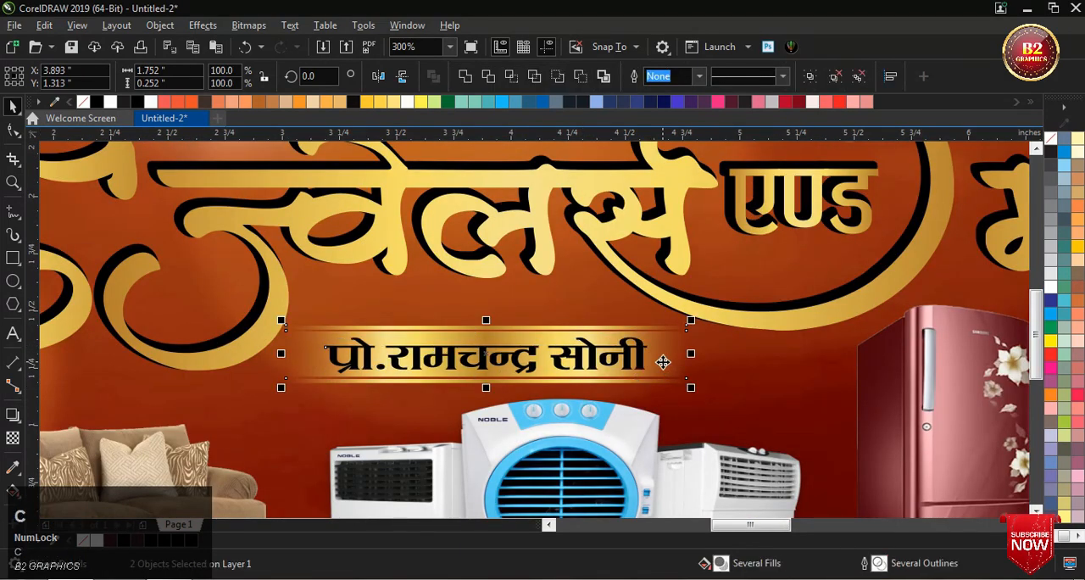
Step: Fill the proprietor's name with dark purple, C60 M100 Y32 K47, starting from the Blue Purple swatch
left_click(547, 373)
scroll(546, 373, "up", 2)
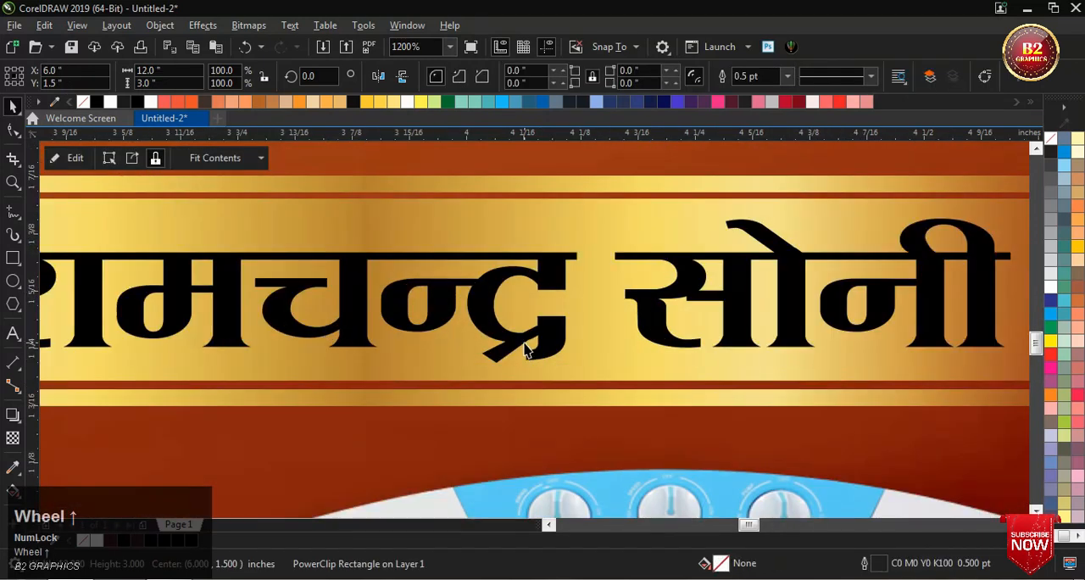
left_click(525, 343)
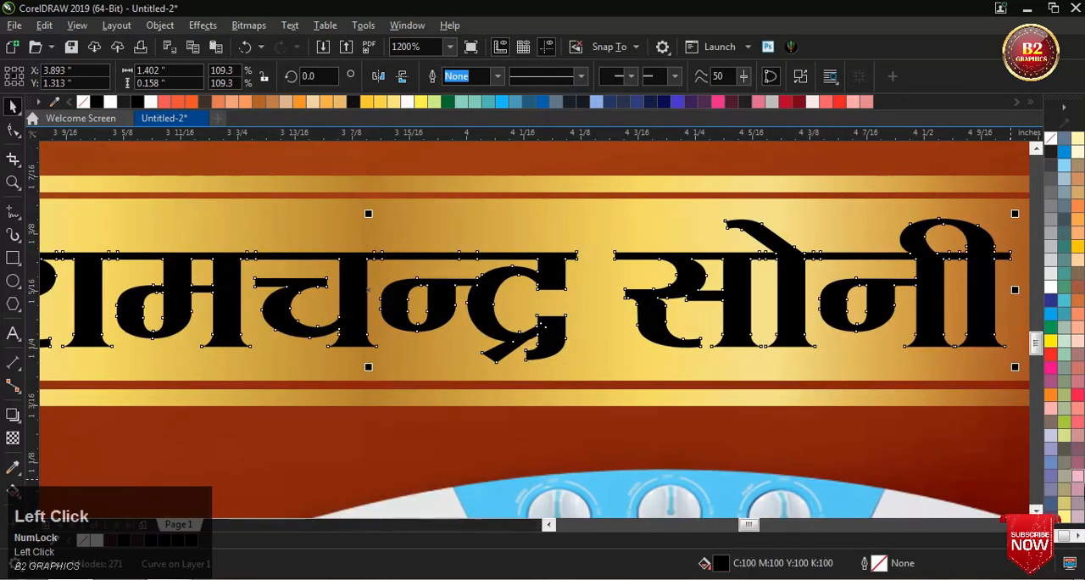
left_click(1074, 535)
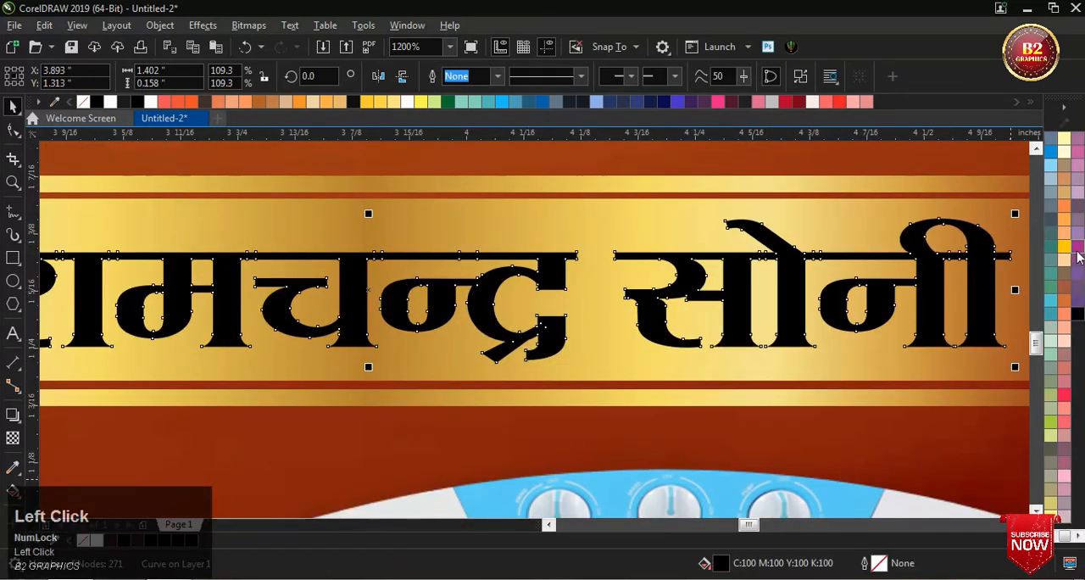
left_click(1078, 254)
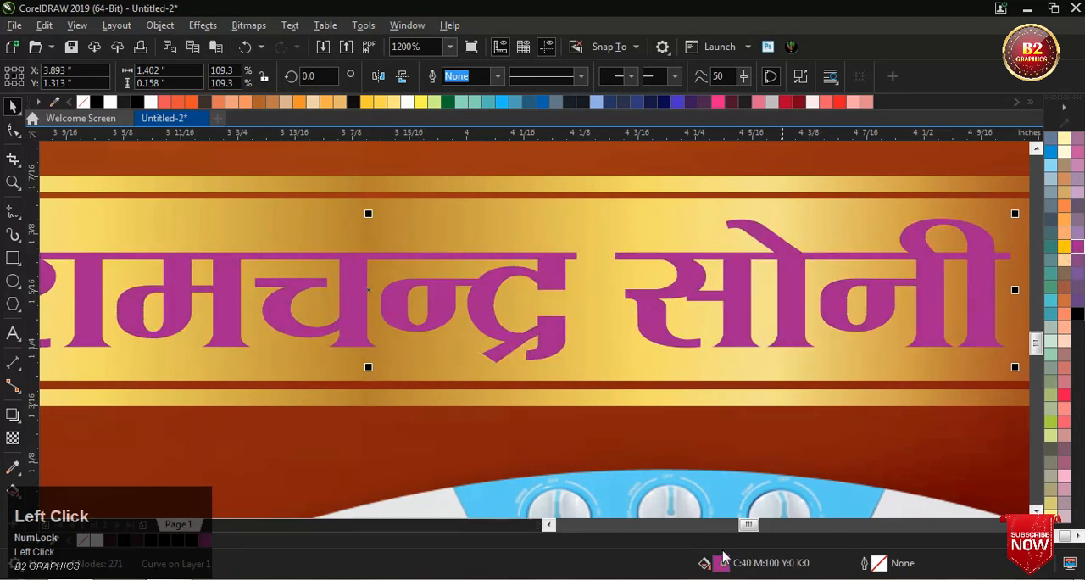
double_click(721, 561)
left_click_drag(523, 68, 786, 105)
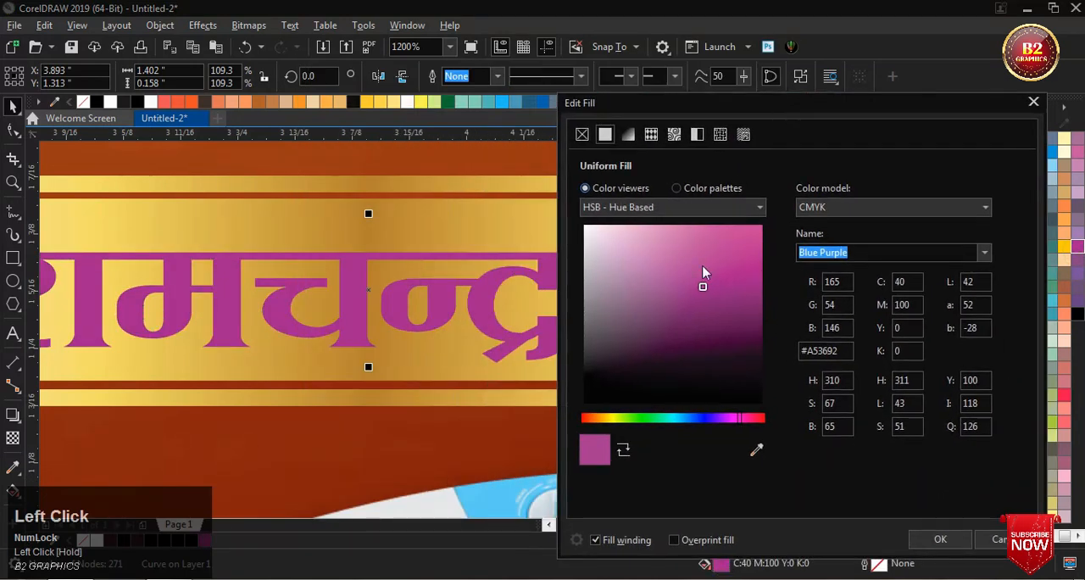
left_click_drag(722, 298, 753, 339)
left_click(955, 539)
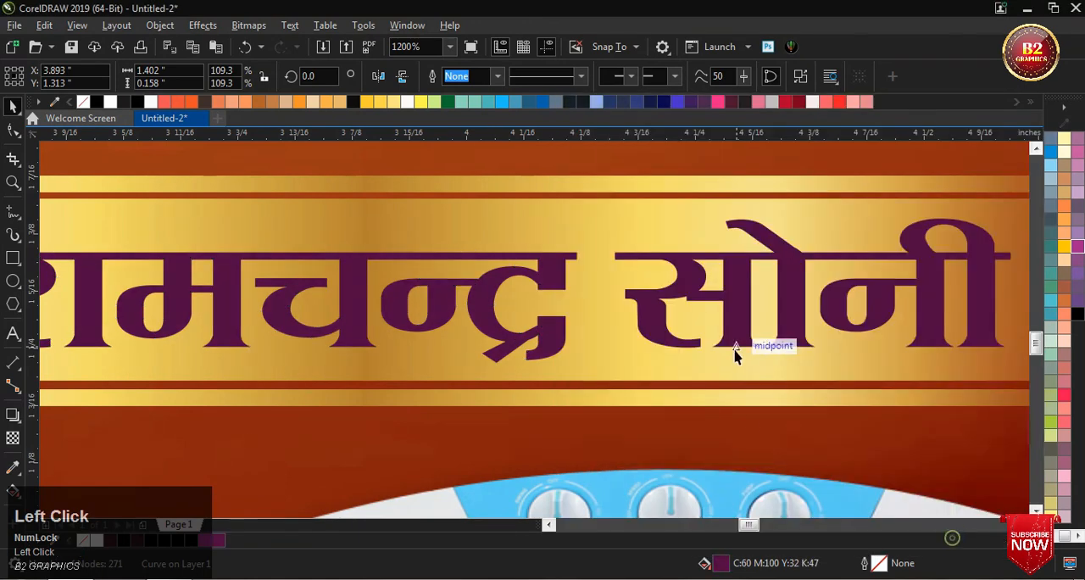
Step: Give the proprietor's name a 1.5 pt white outline placed behind the fill
double_click(879, 563)
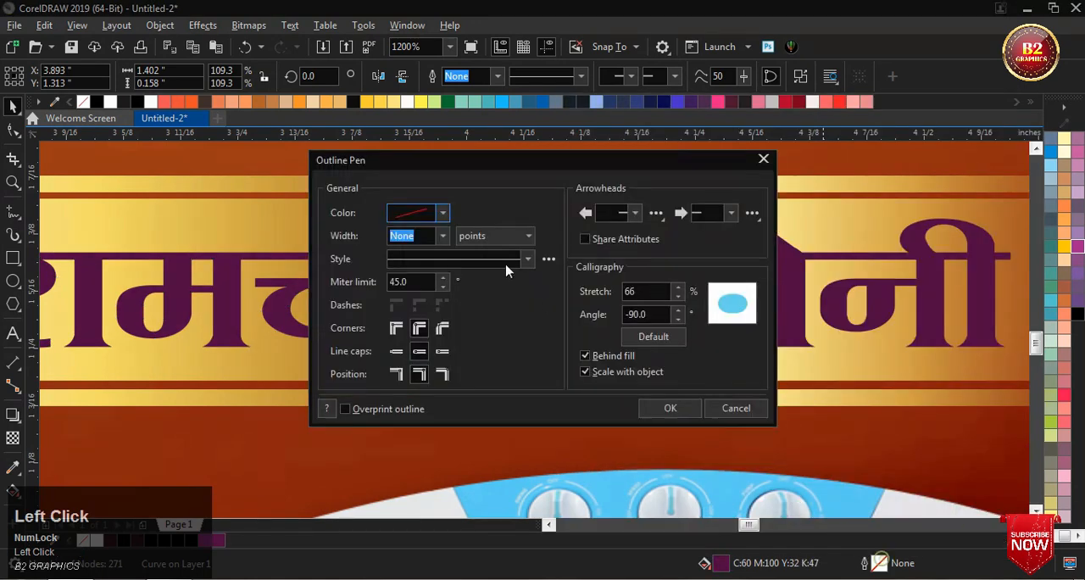
left_click(442, 235)
left_click(428, 310)
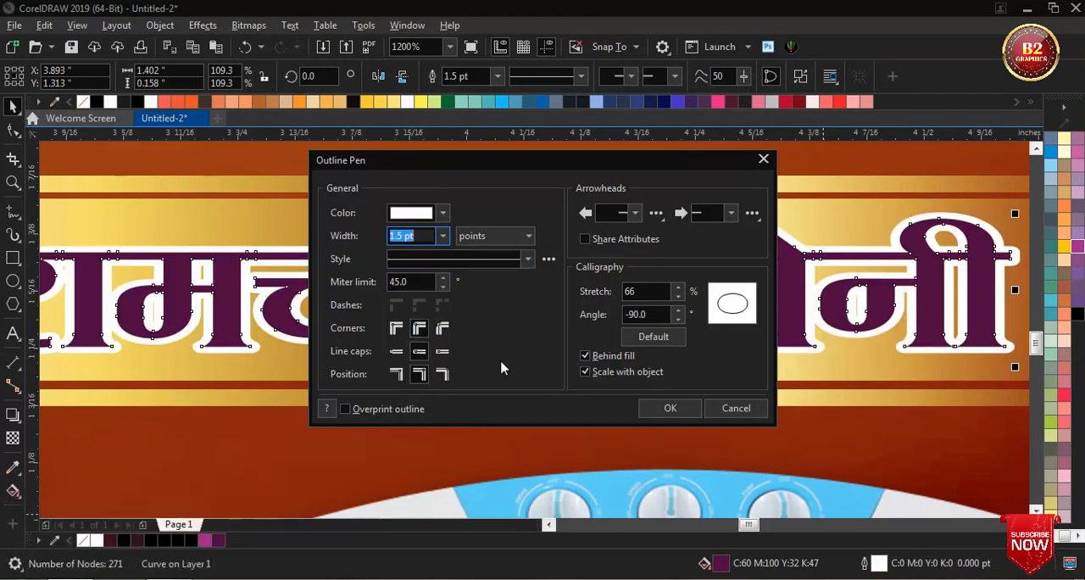
left_click(675, 410)
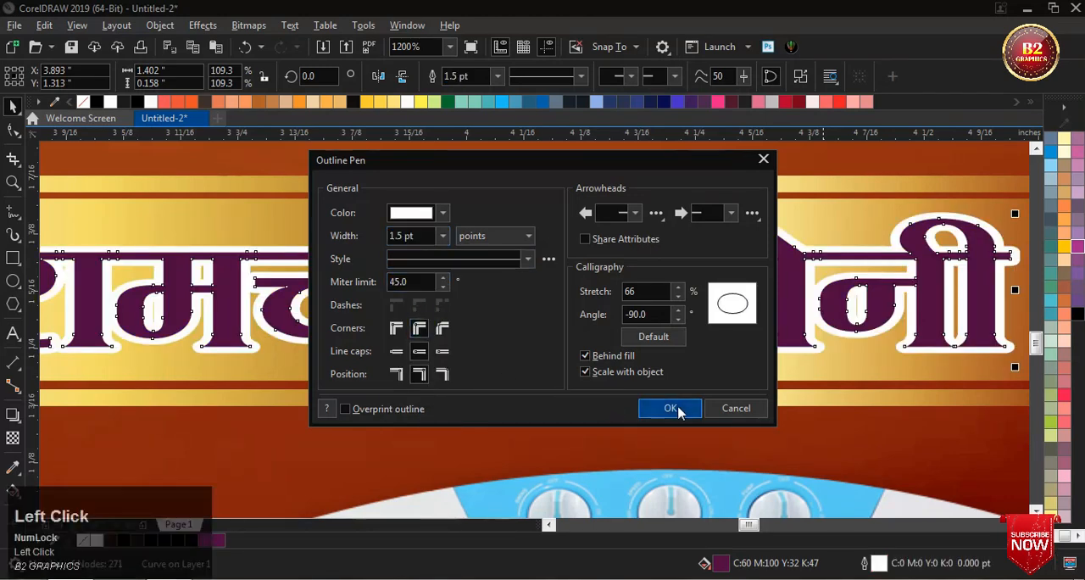
scroll(601, 258, "down", 4)
scroll(600, 259, "up", 2)
scroll(600, 259, "up", 1)
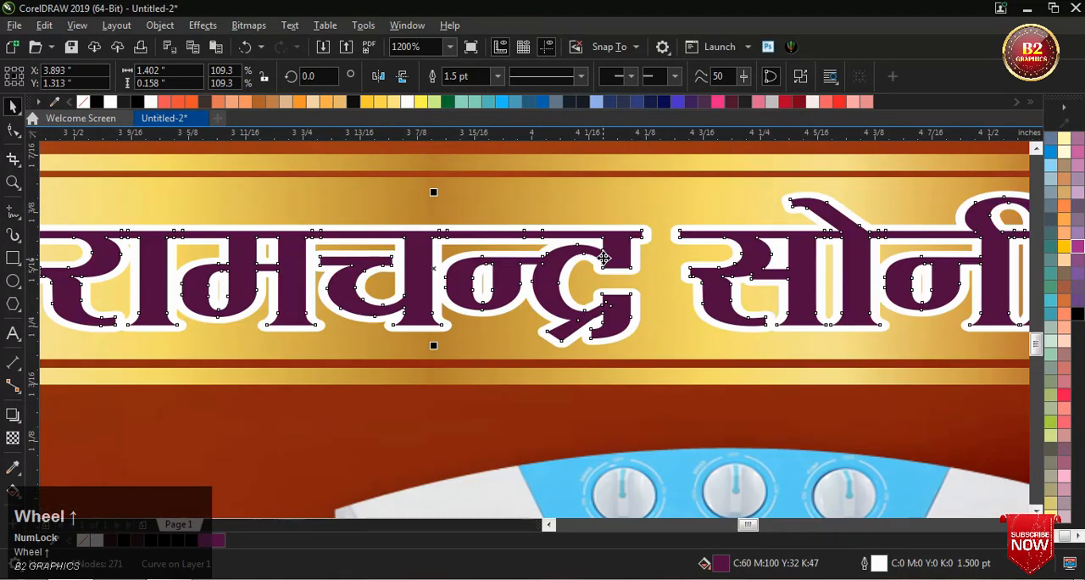
scroll(551, 272, "down", 9)
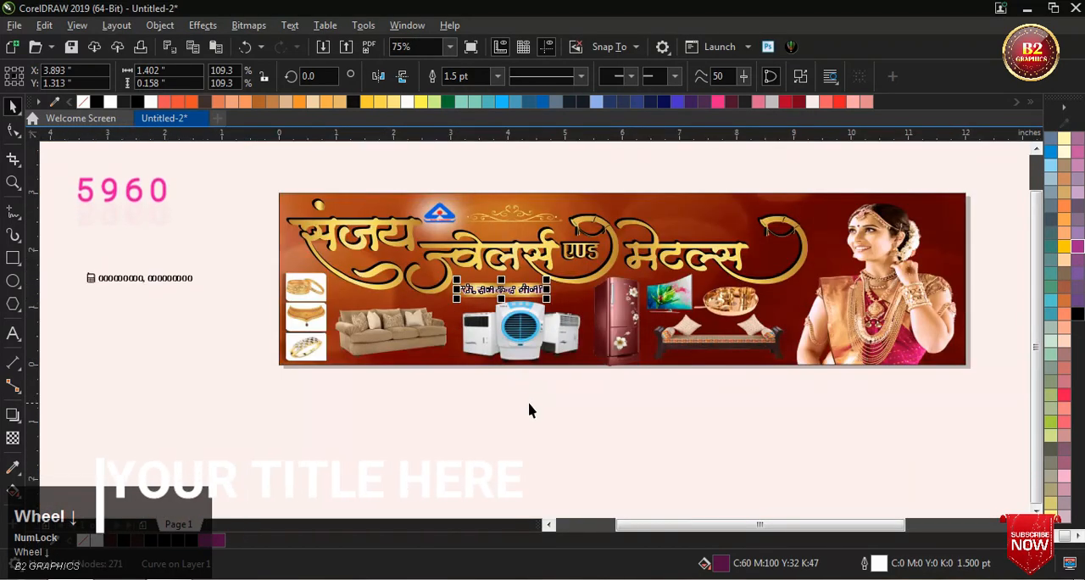
left_click(533, 408)
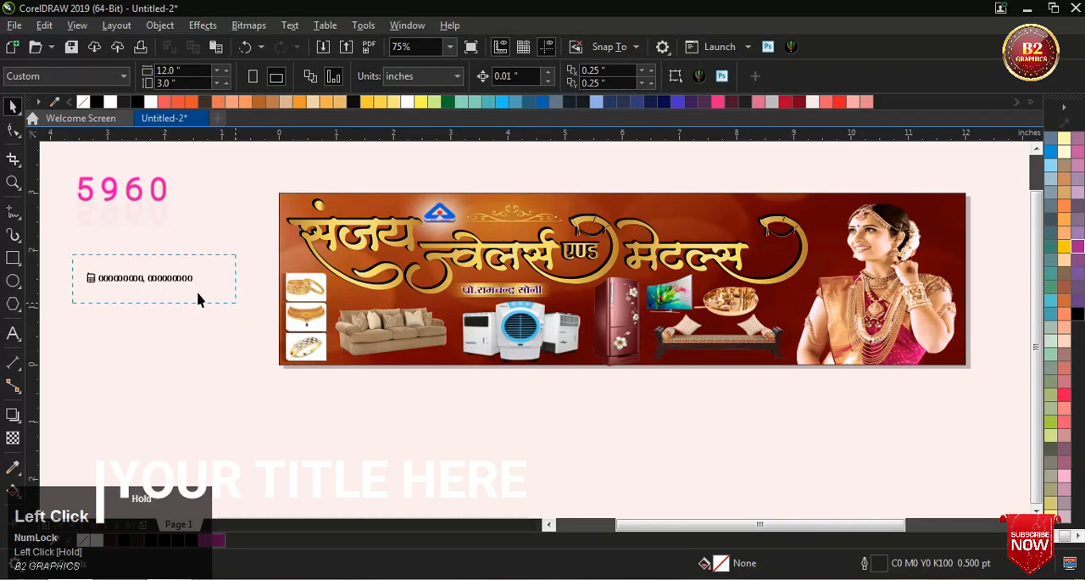
Step: Move the phone icon and contact number together onto the banner, below the bench at about X 7.685, Y 0.137 in
left_click_drag(197, 294, 235, 303)
left_click_drag(144, 280, 741, 360)
scroll(741, 361, "up", 3)
scroll(753, 377, "up", 2)
scroll(751, 380, "down", 2)
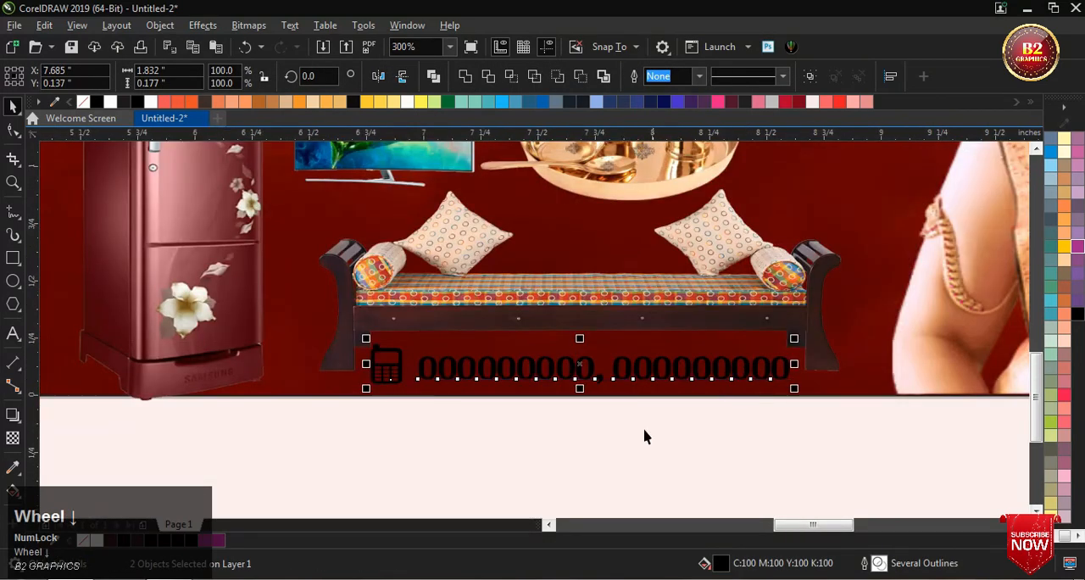
Step: Try yellow on the contact number text under the bench and settle on a white fill
left_click(535, 446)
scroll(378, 352, "up", 2)
left_click(378, 353)
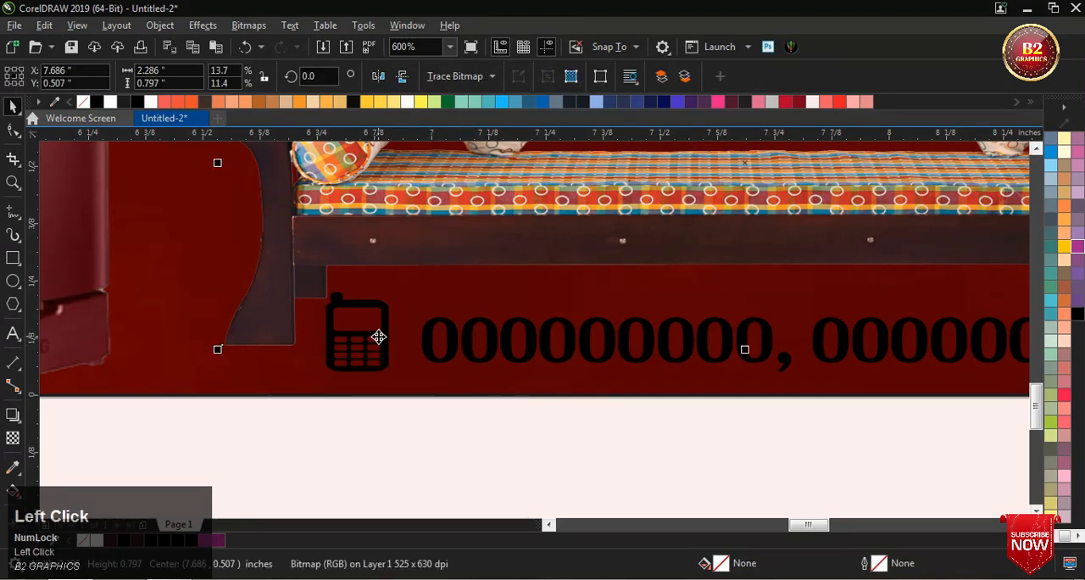
scroll(378, 352, "down", 1)
left_click(749, 432)
left_click(681, 348)
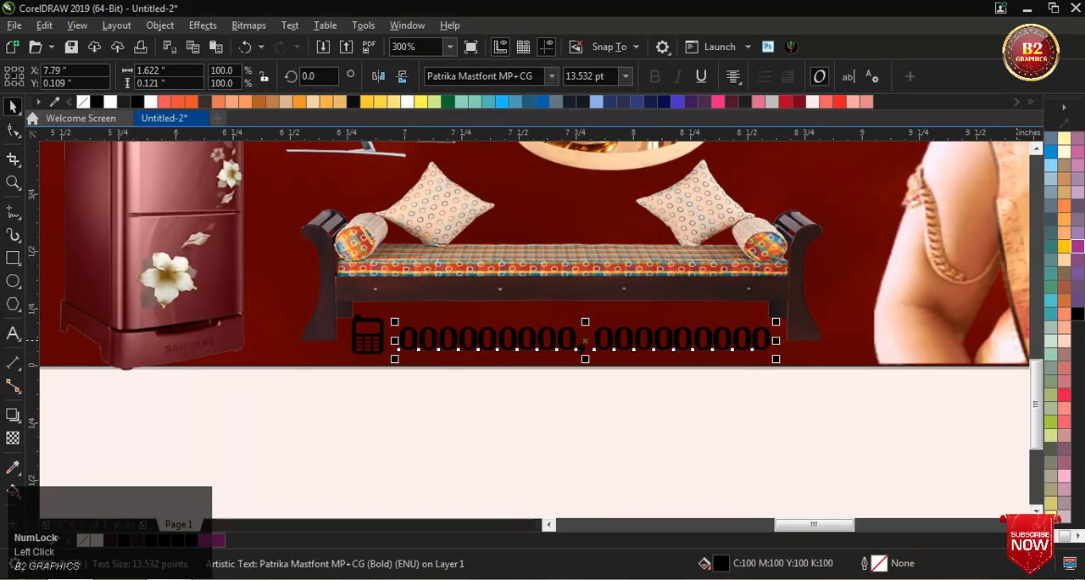
left_click(1055, 536)
left_click(1051, 341)
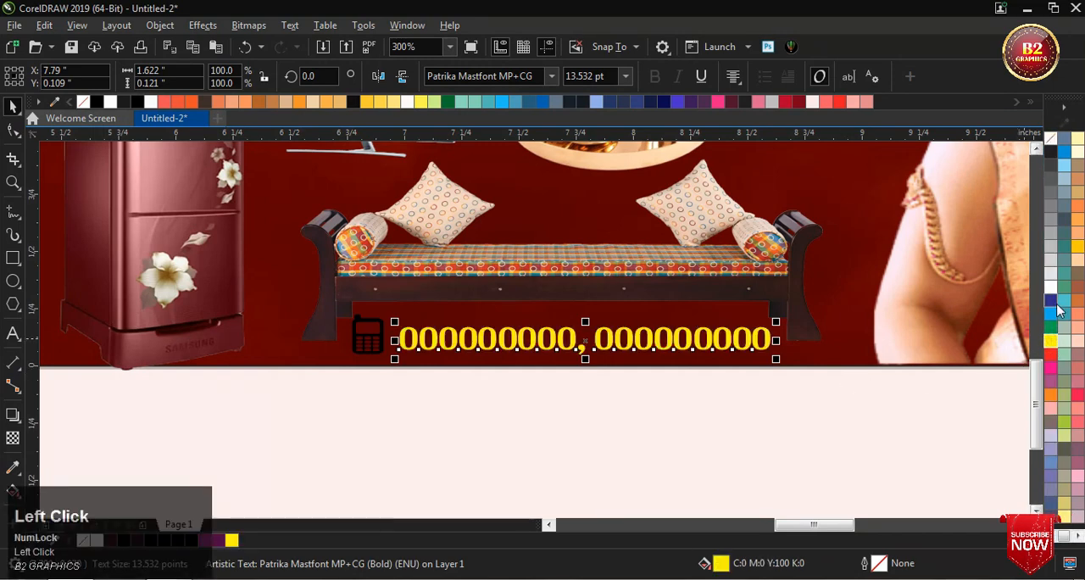
left_click(1051, 285)
Step: Select only the mobile phone icon beside the contact number and fill it with yellow
scroll(437, 322, "up", 1)
left_click_drag(312, 348, 325, 359)
key("ctrl+z")
left_click_drag(383, 460, 266, 307)
scroll(296, 356, "up", 1)
left_click_drag(306, 349, 347, 358)
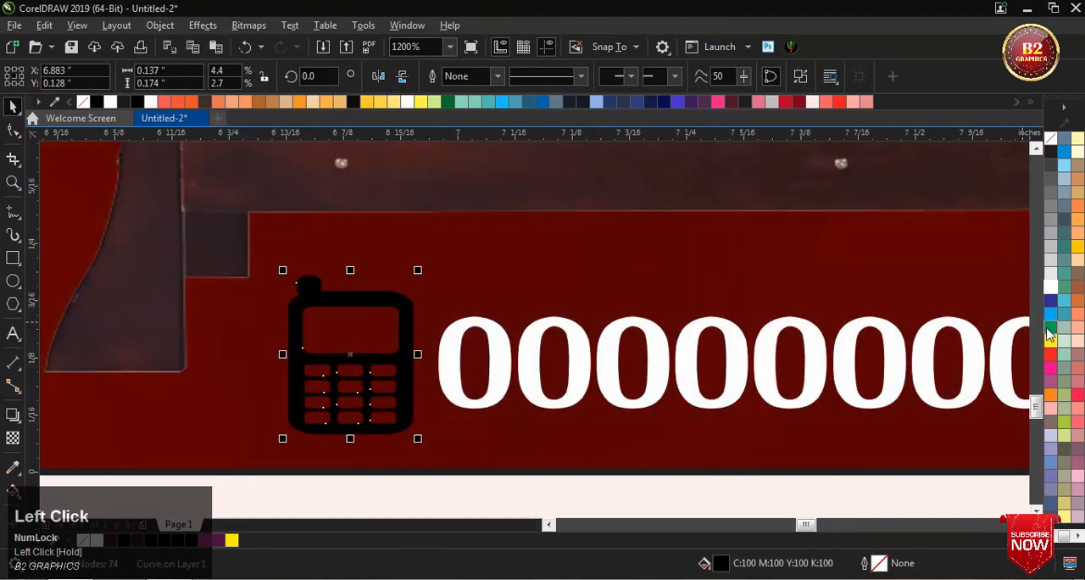
left_click(1049, 342)
Step: Deselect everything and review the complete banner in a full-screen preview
scroll(537, 364, "down", 2)
left_click(565, 422)
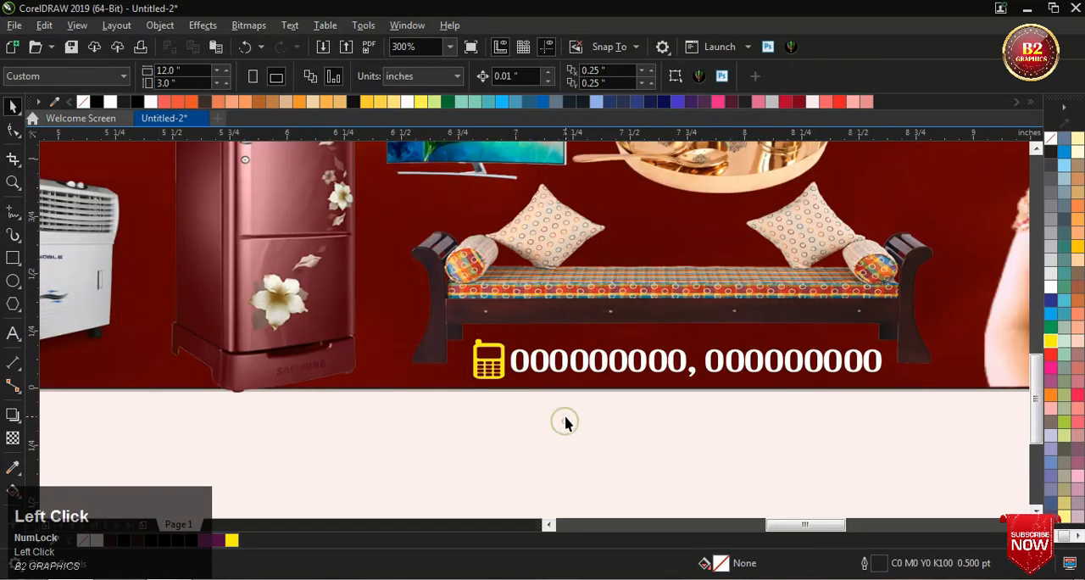
key("F4")
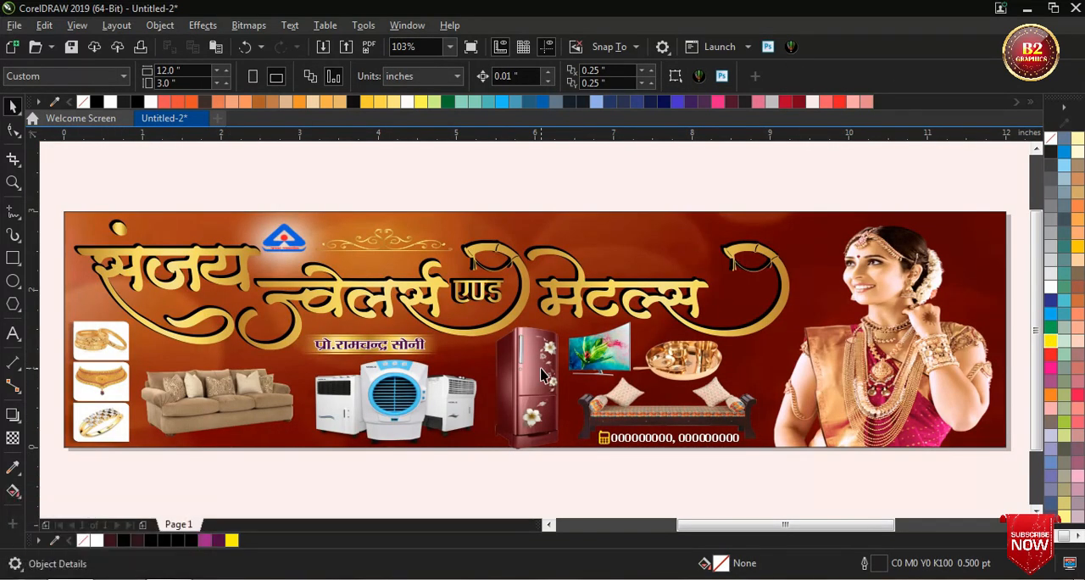
key("F9")
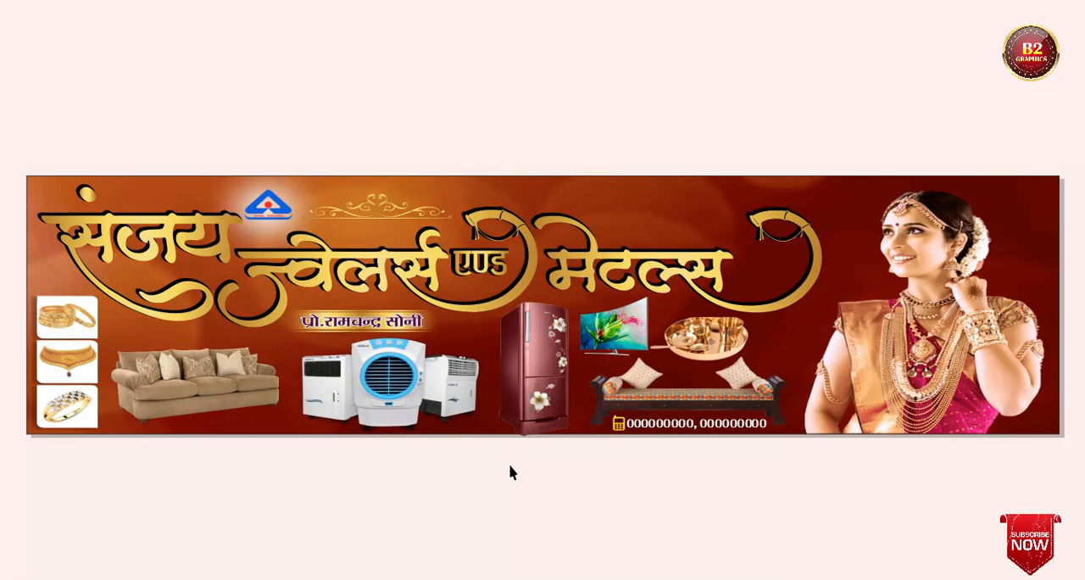